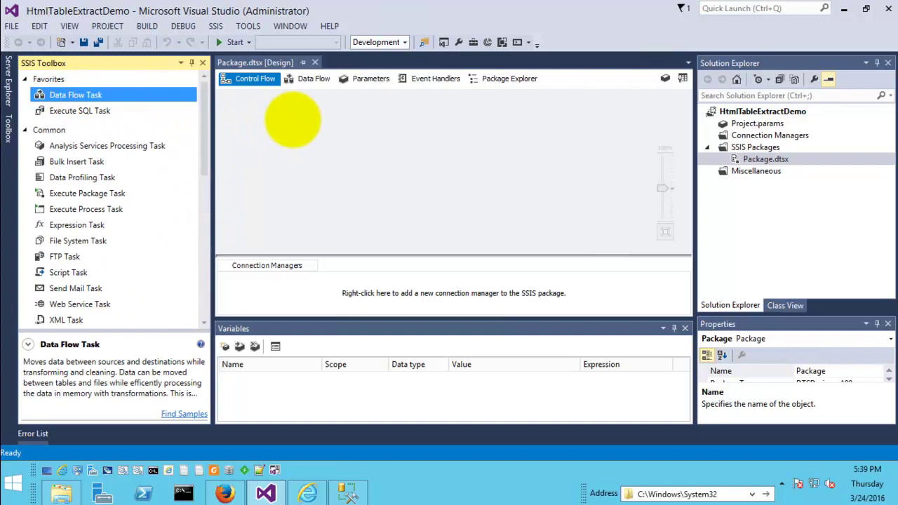
Step: Add a Data Flow Task to the control flow and name it Read Web Data
drag(294, 120, 296, 120)
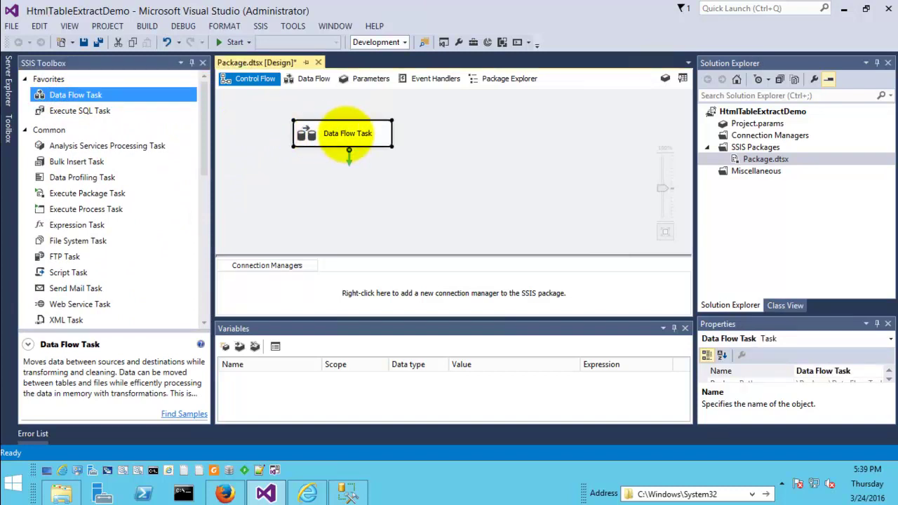
click(347, 133)
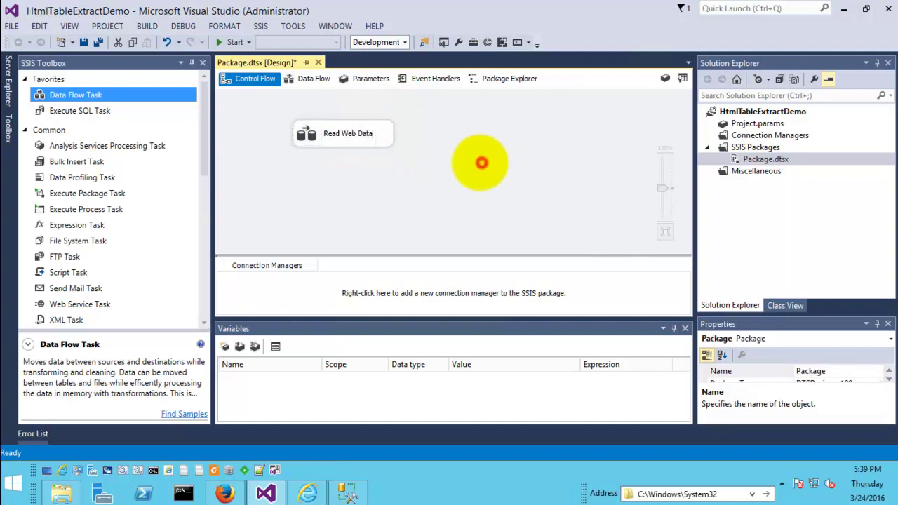
Step: Add a ZS HTML Table Source inside the Read Web Data task and name it Extract wiki data
double_click(336, 134)
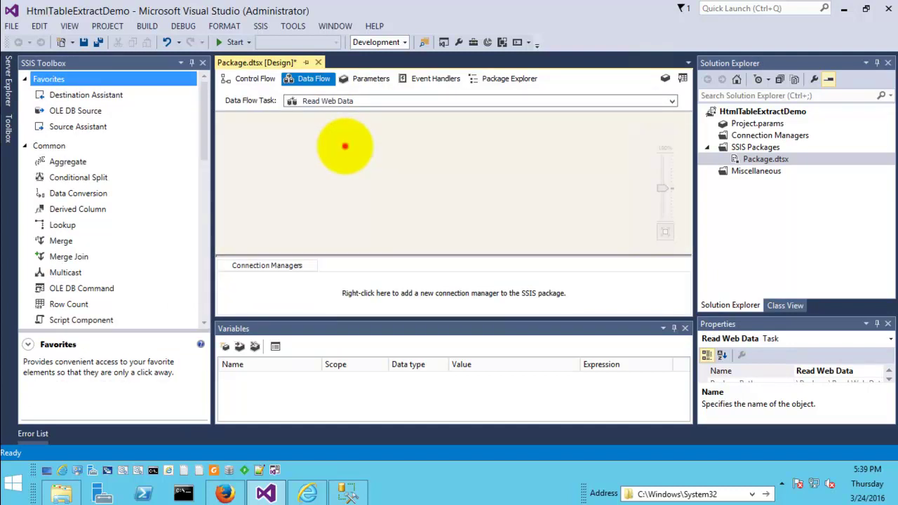
click(345, 146)
drag(204, 104, 202, 206)
click(42, 162)
drag(63, 162, 307, 148)
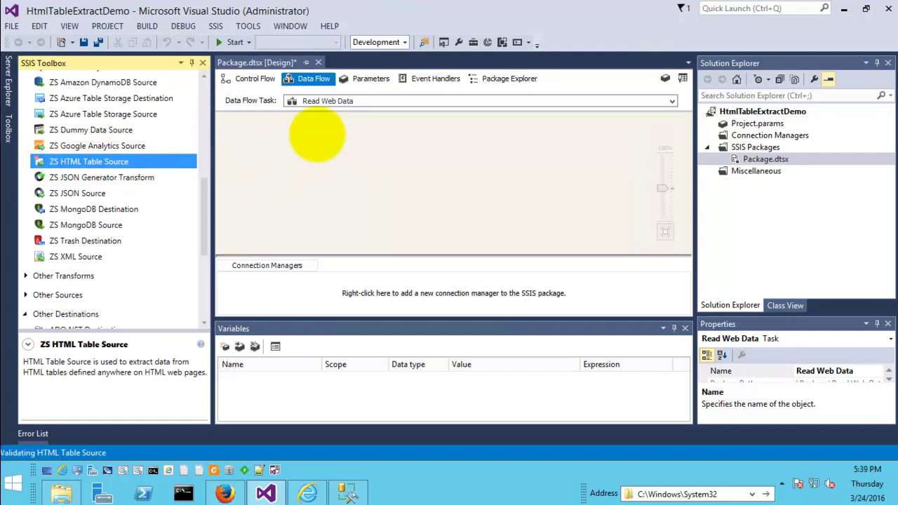
click(365, 149)
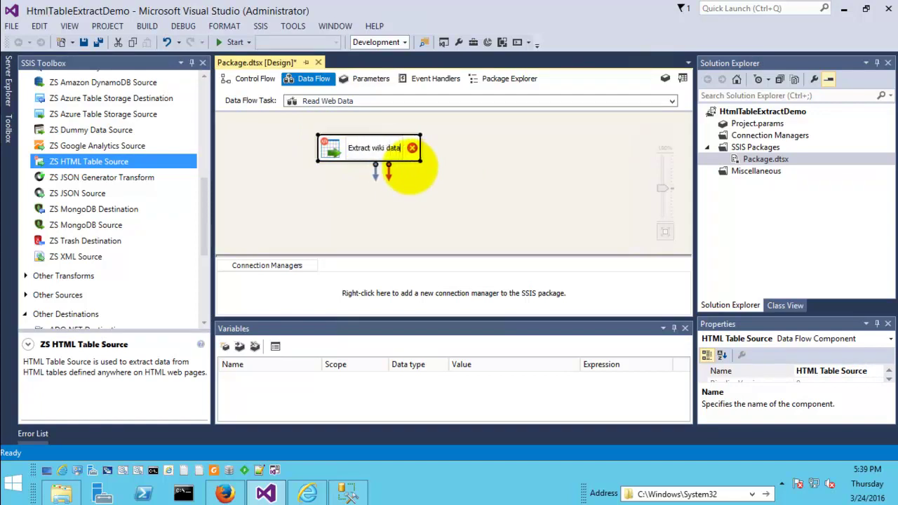
click(433, 172)
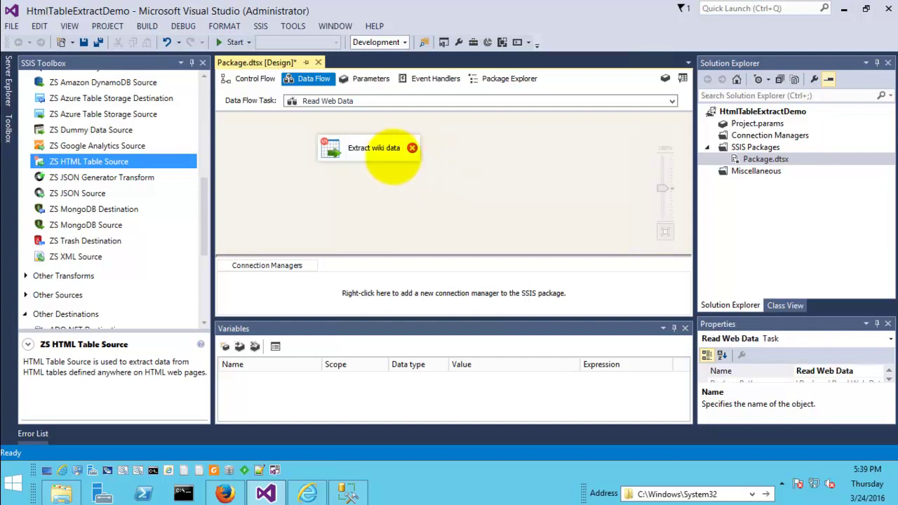
Step: Add an OLE DB Destination below the Extract wiki data source and name it SQL Server Table
drag(203, 205, 205, 272)
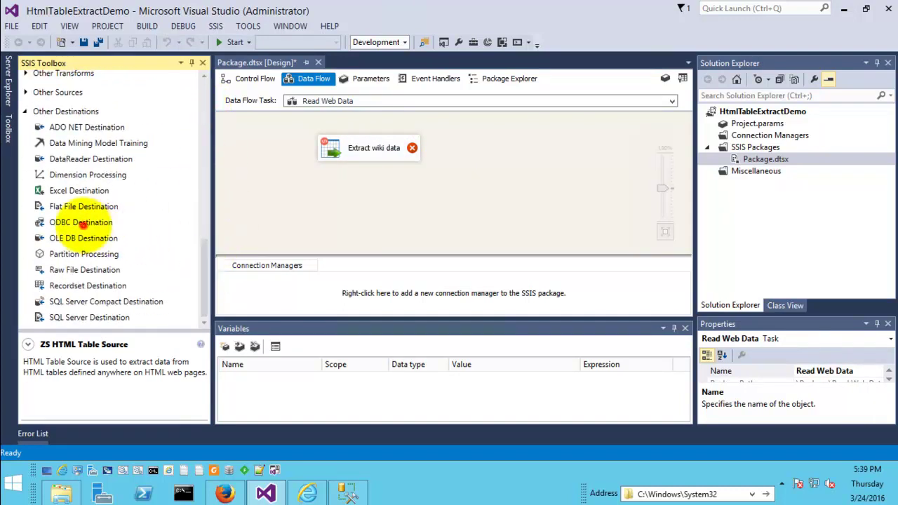
click(87, 222)
click(59, 237)
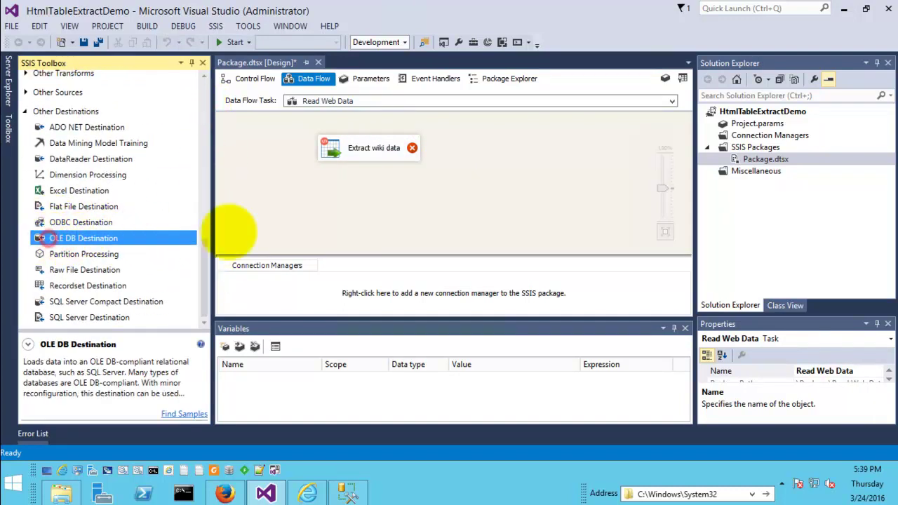
drag(316, 193, 317, 194)
click(361, 144)
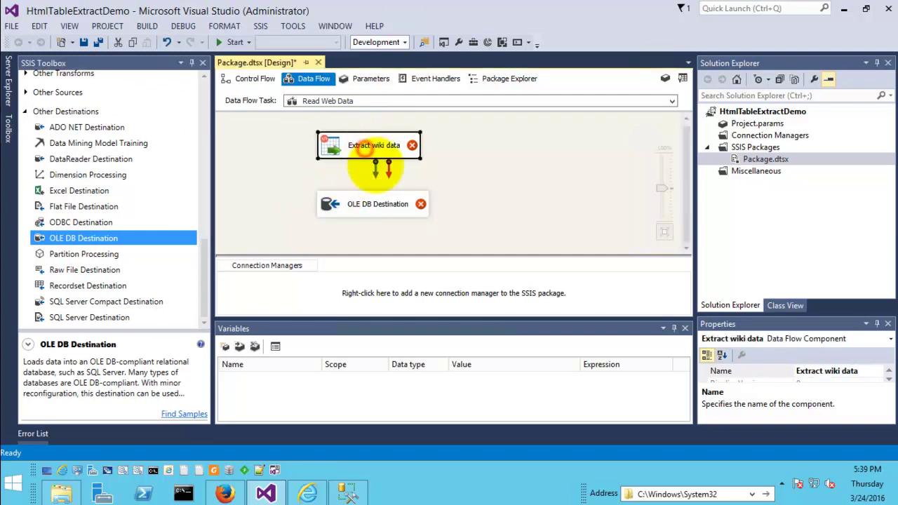
click(362, 201)
click(370, 203)
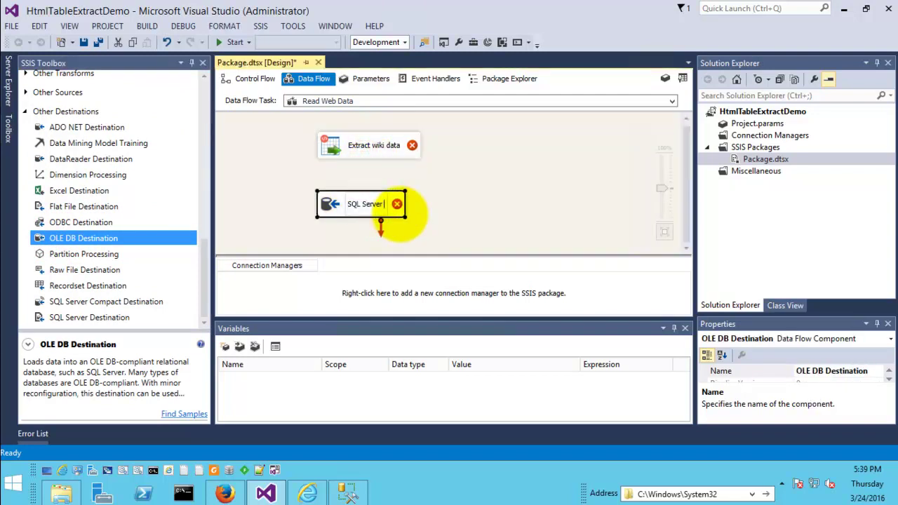
key(Return)
click(453, 202)
Step: Open the Extract wiki data source for editing, with Direct as the URL source and ByNumber as the table extract mode
click(342, 146)
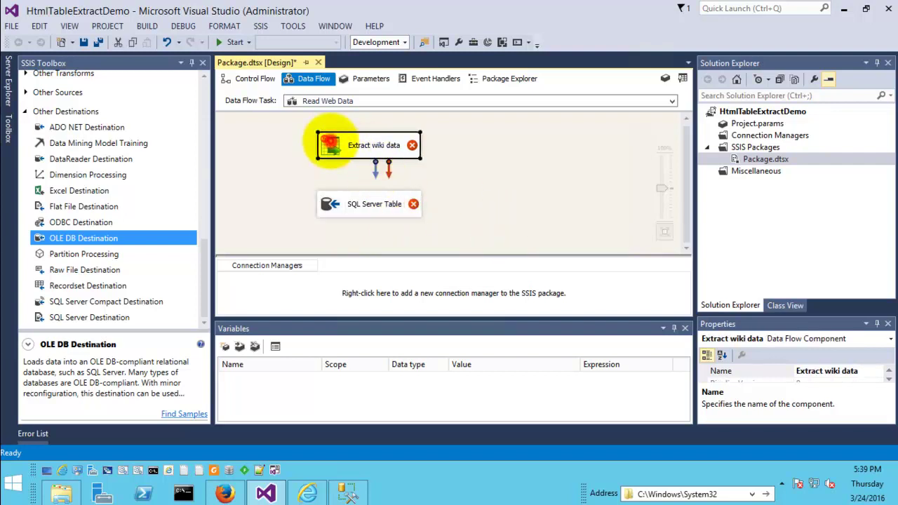
double_click(331, 145)
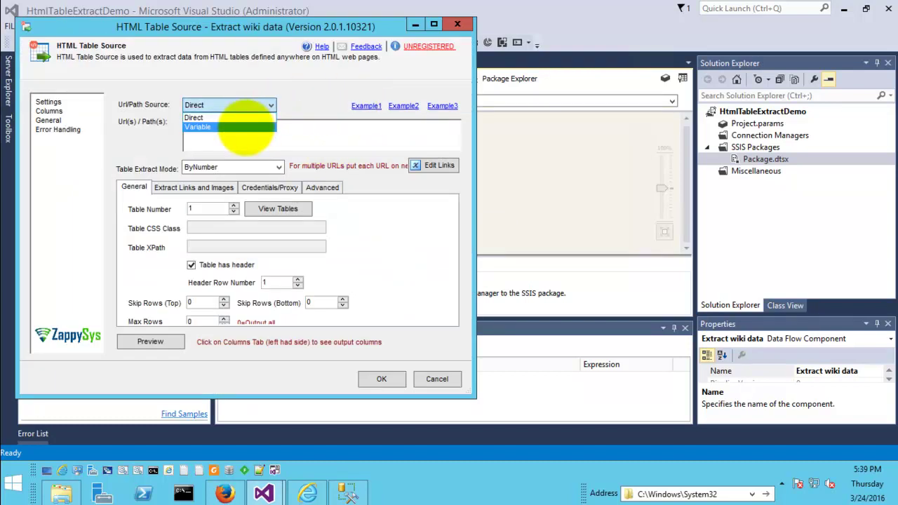
click(237, 126)
click(245, 104)
click(236, 118)
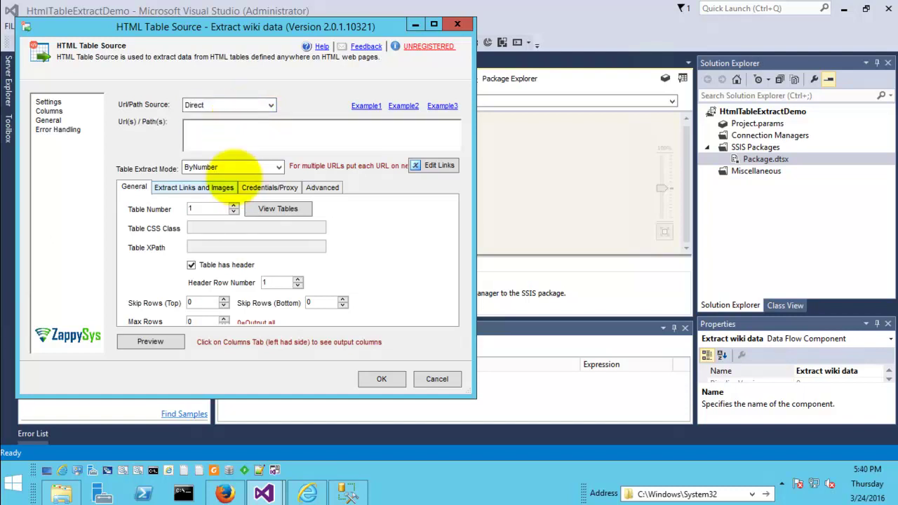
click(260, 167)
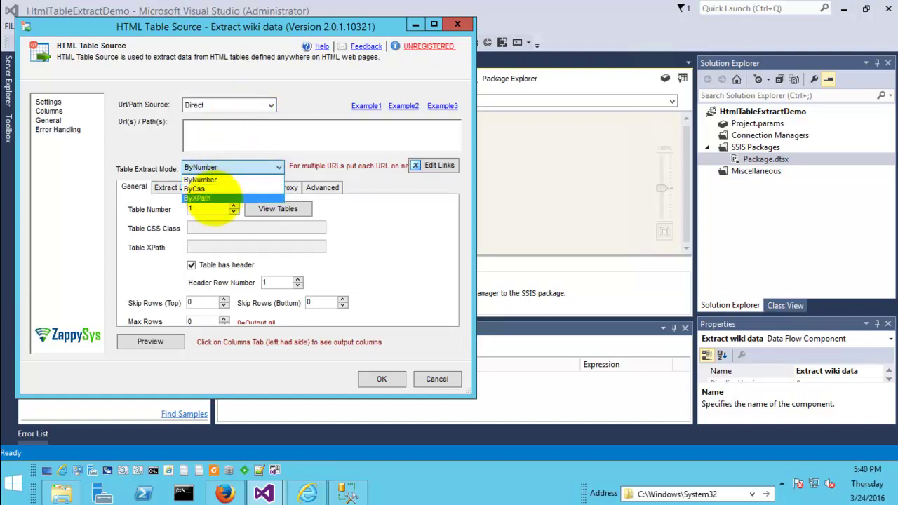
click(213, 181)
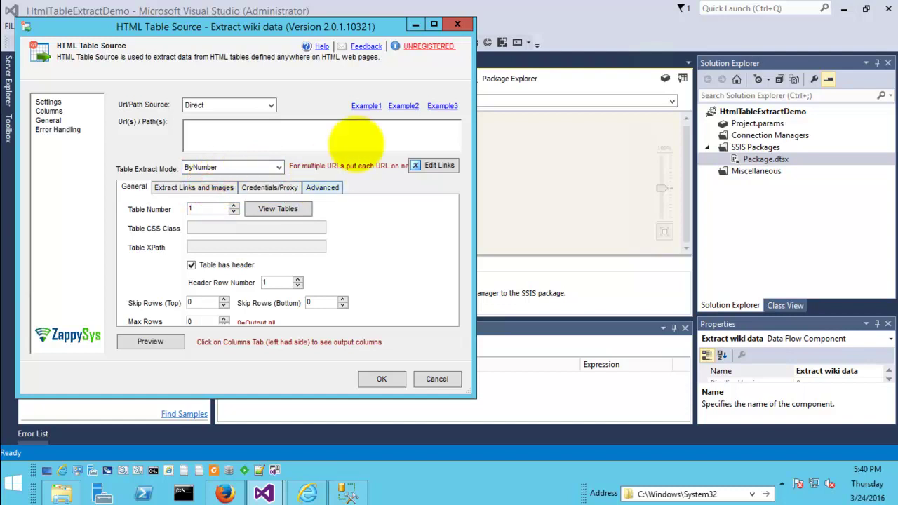
Step: Review the link and image extraction options and load the Example1 configuration into the source
click(194, 187)
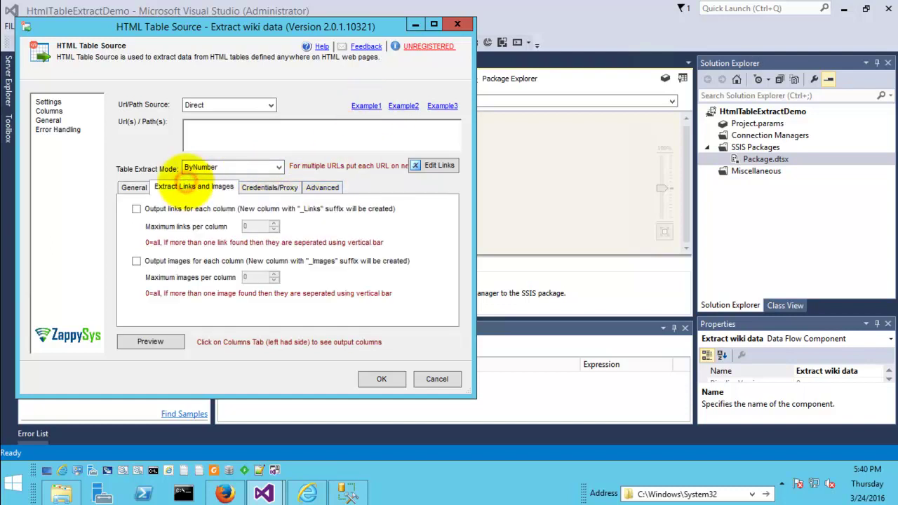
click(133, 188)
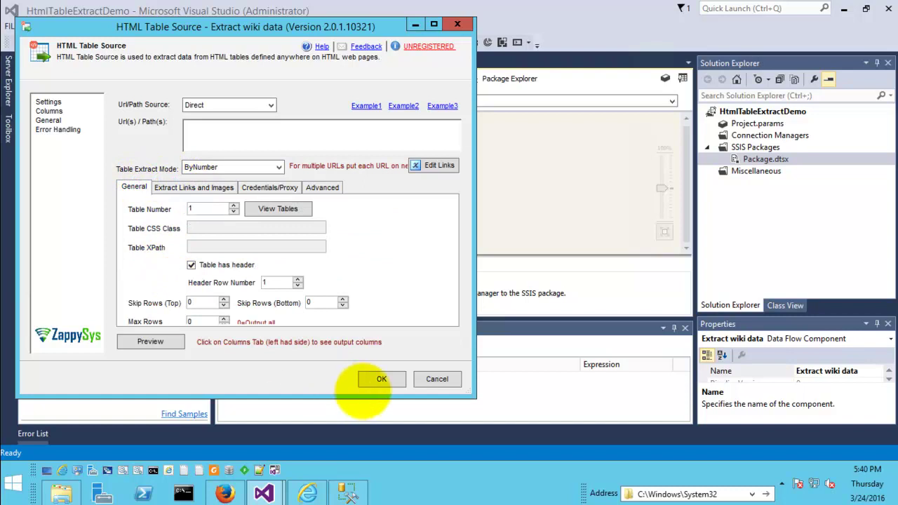
click(350, 397)
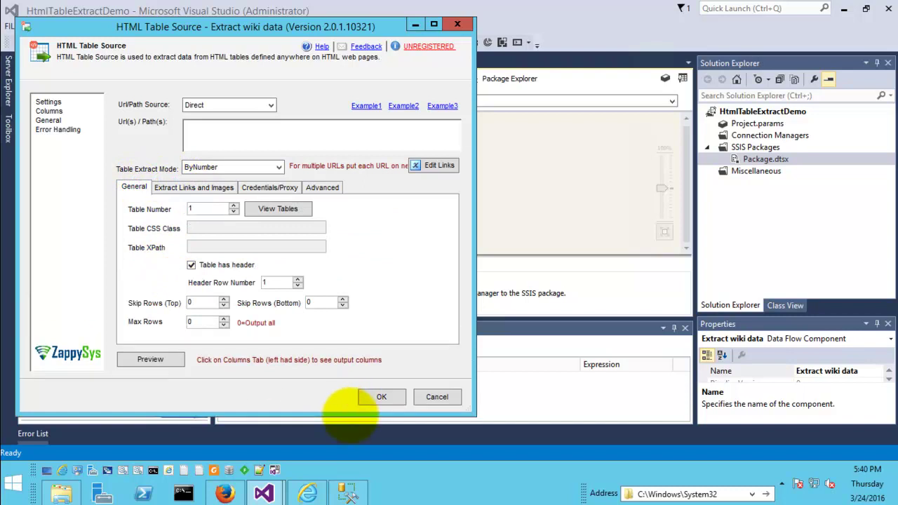
click(367, 105)
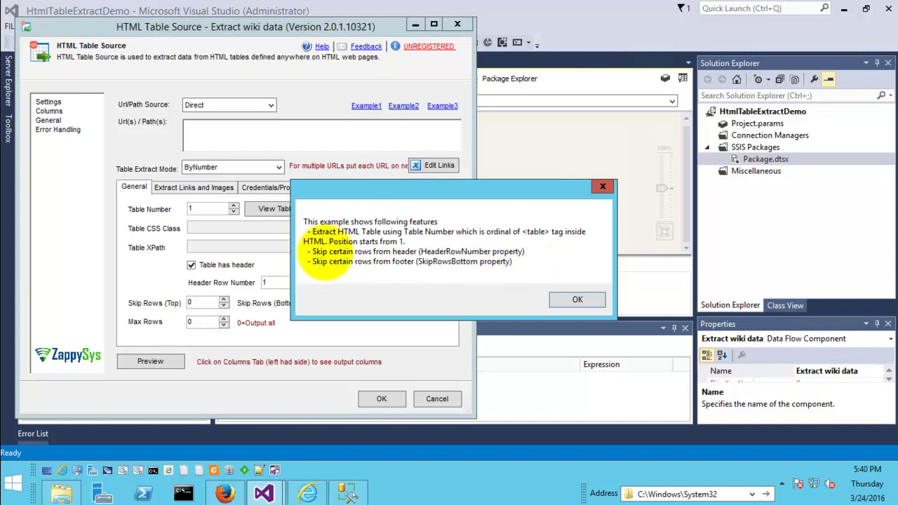
click(574, 299)
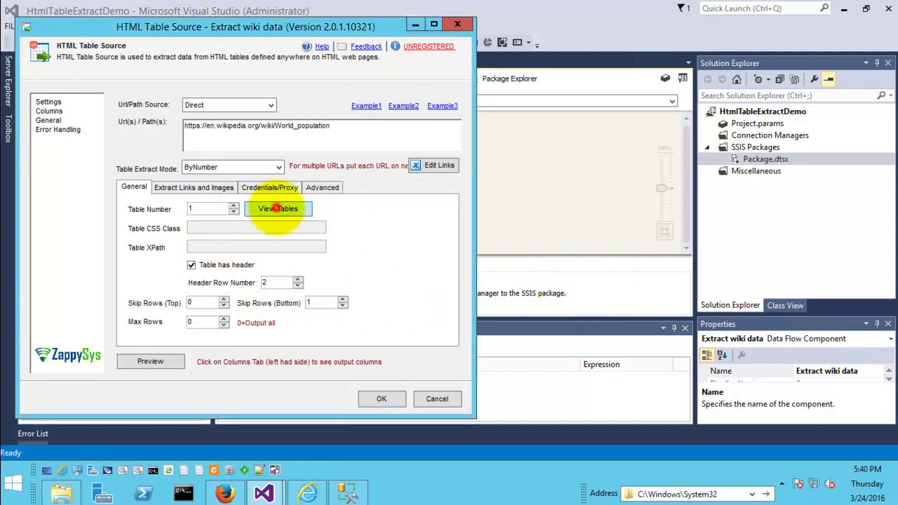
Step: Preview the HTML tables on the page and examine which table number holds the World population (millions) data
click(278, 208)
drag(241, 43, 494, 63)
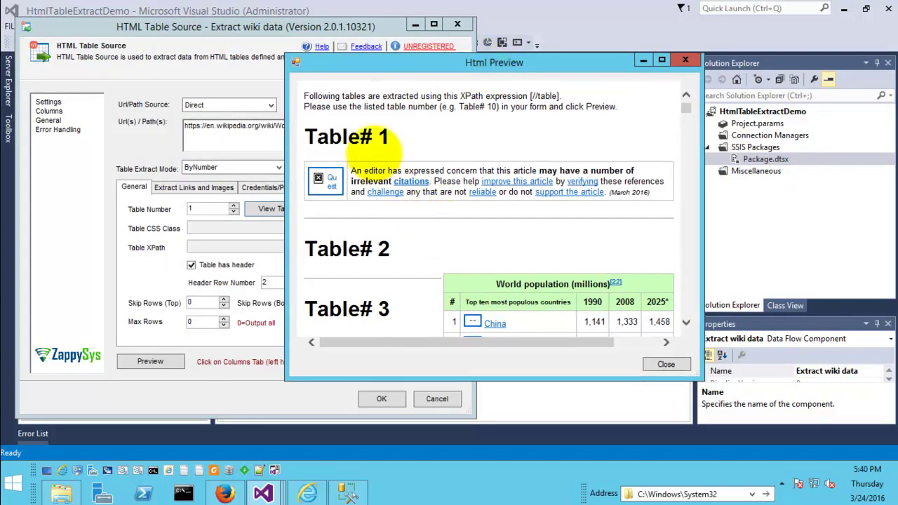
drag(307, 126, 431, 193)
drag(334, 244, 596, 291)
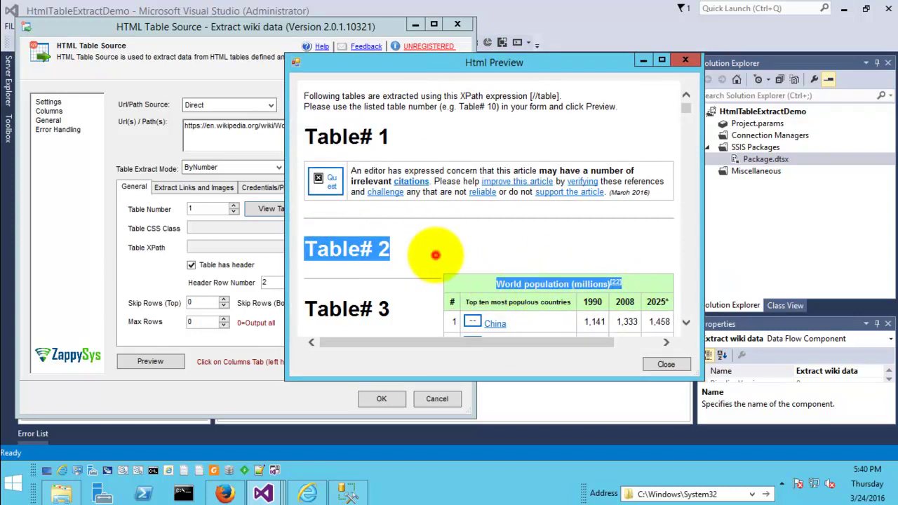
click(435, 255)
scroll(544, 316, down, 4)
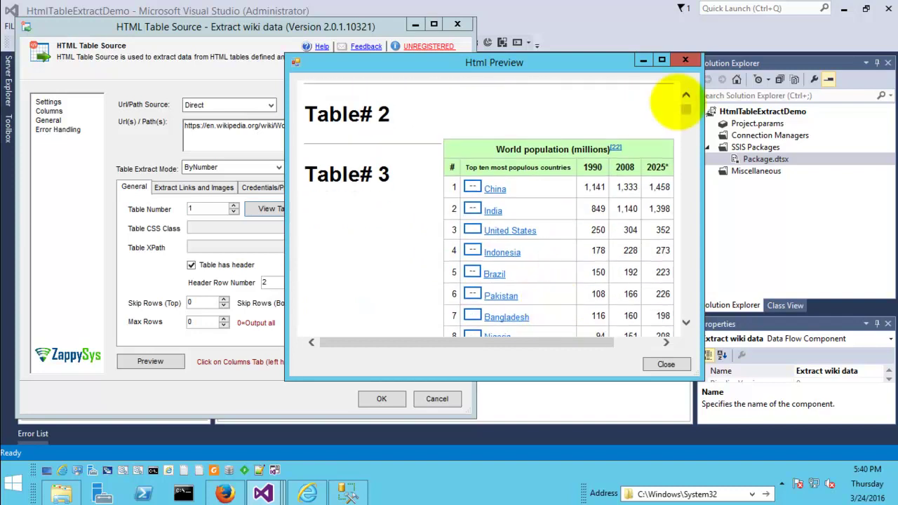
drag(686, 109, 677, 92)
click(684, 60)
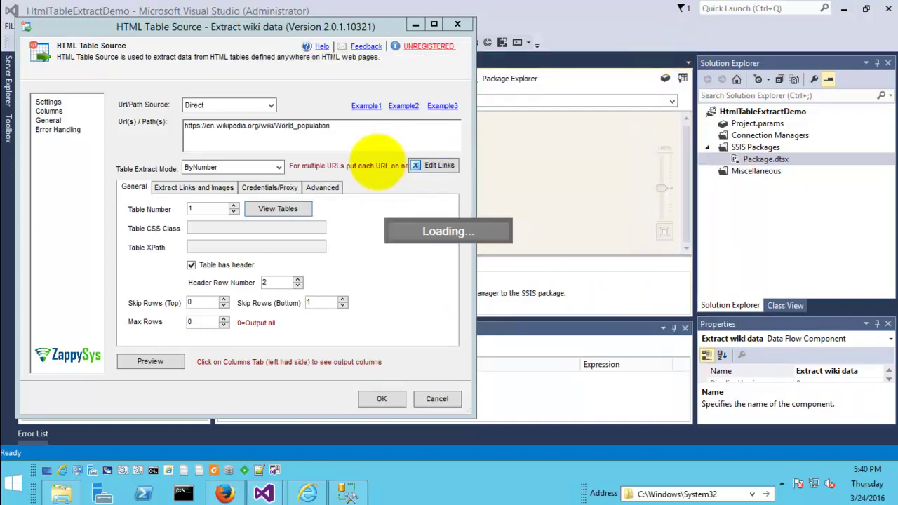
click(278, 208)
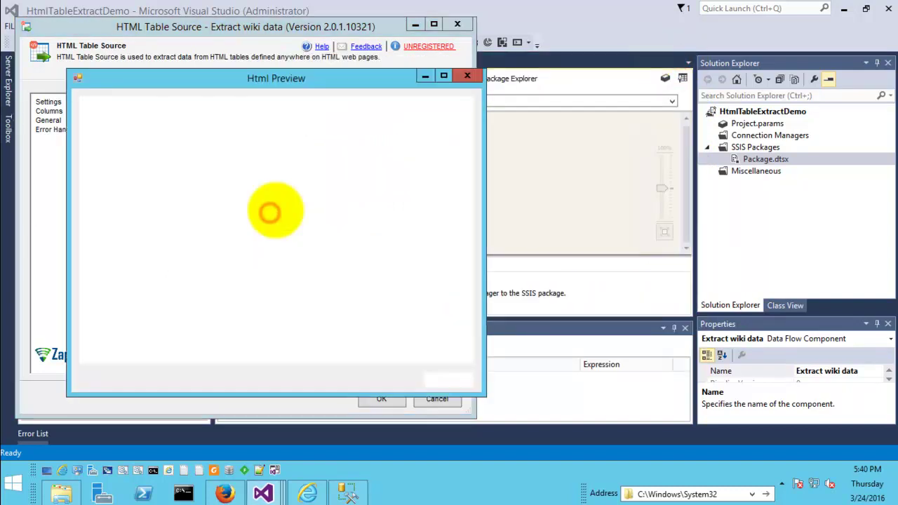
drag(87, 265, 198, 265)
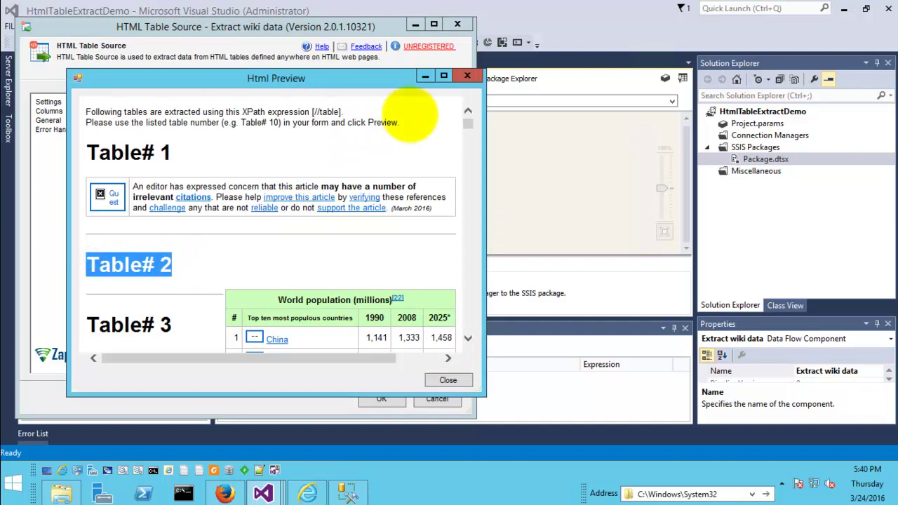
click(281, 299)
drag(281, 298, 391, 298)
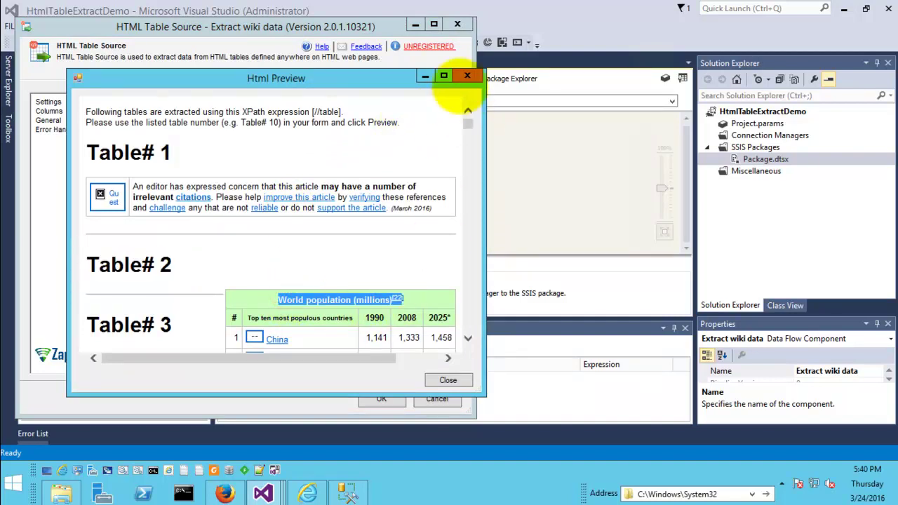
click(467, 75)
Step: Set the source's table number to 2, the bottom rows to skip to 0 and the maximum rows to 10
double_click(201, 209)
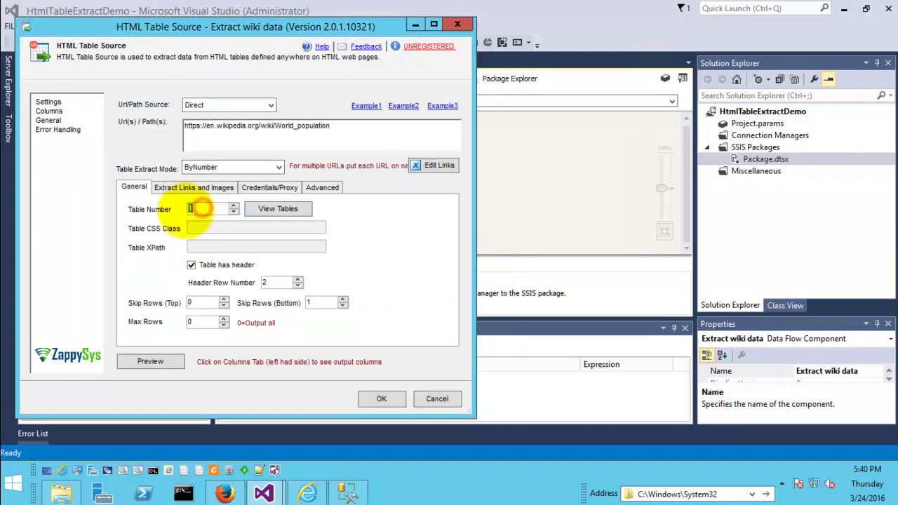
text(2)
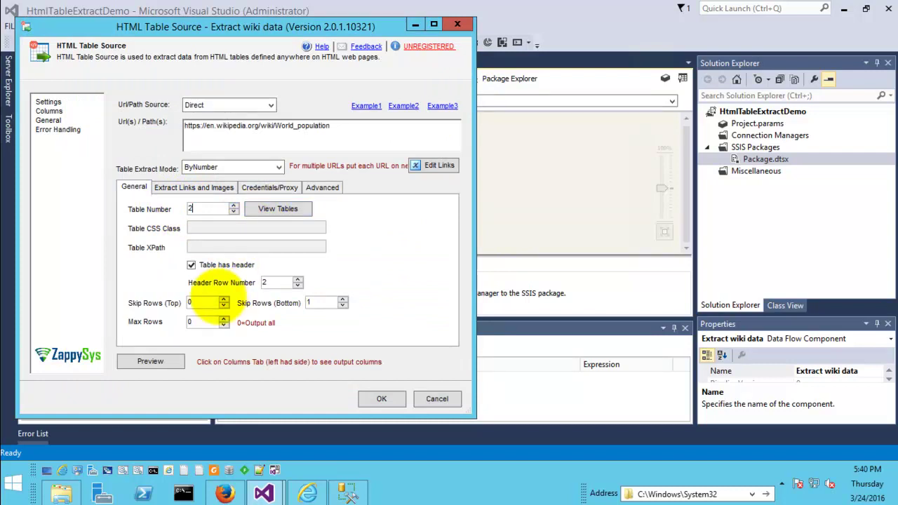
click(274, 282)
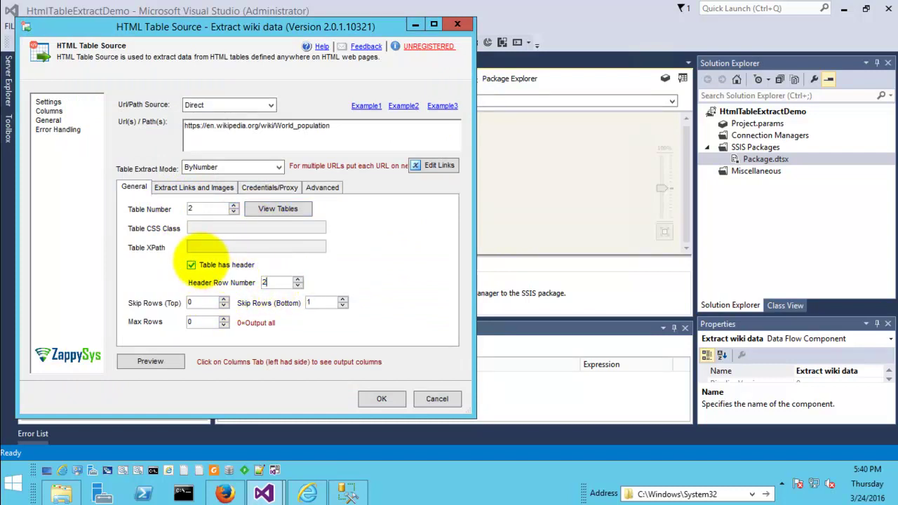
double_click(322, 302)
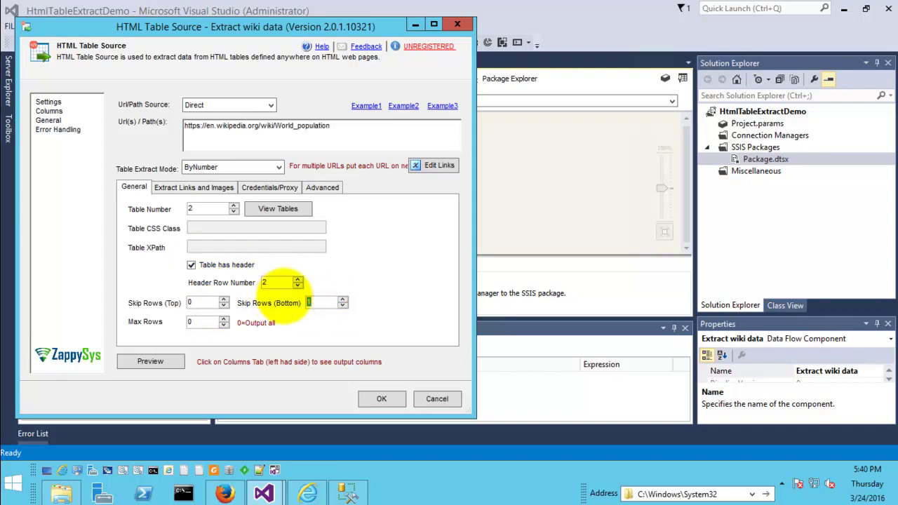
double_click(205, 322)
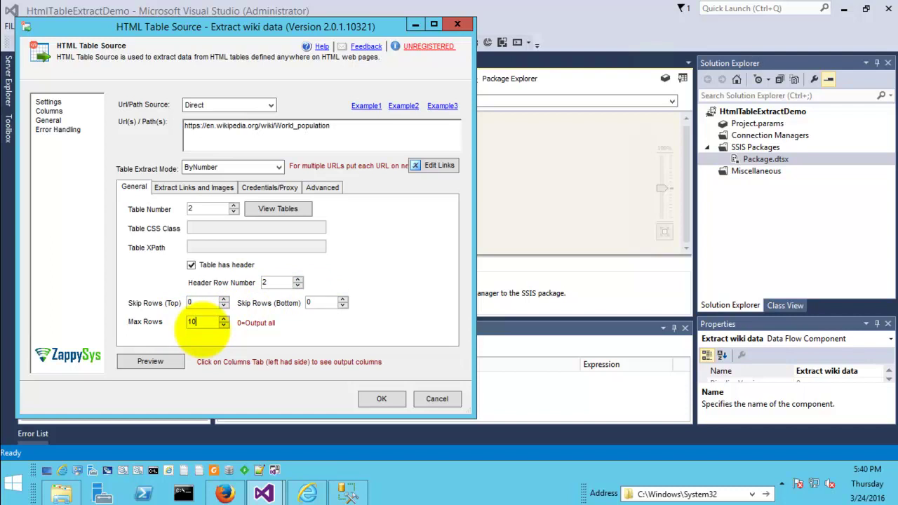
Step: Copy the source's Wikipedia World_population URL and open that page in the web browser
drag(352, 127, 112, 124)
key(ctrl+c)
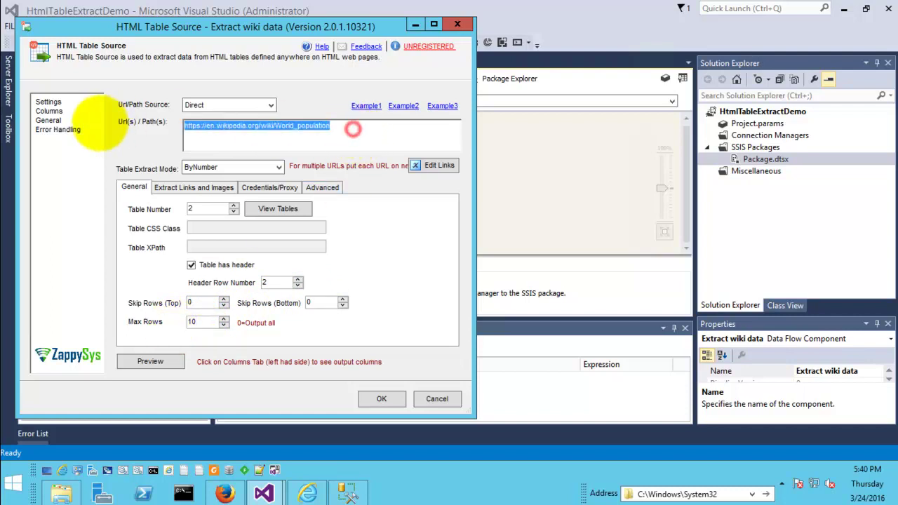
click(644, 491)
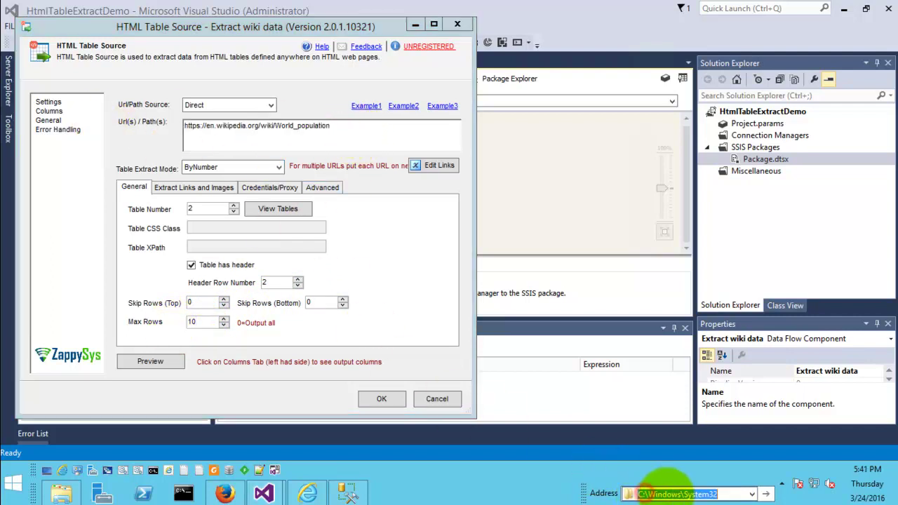
key(ctrl+v)
key(Return)
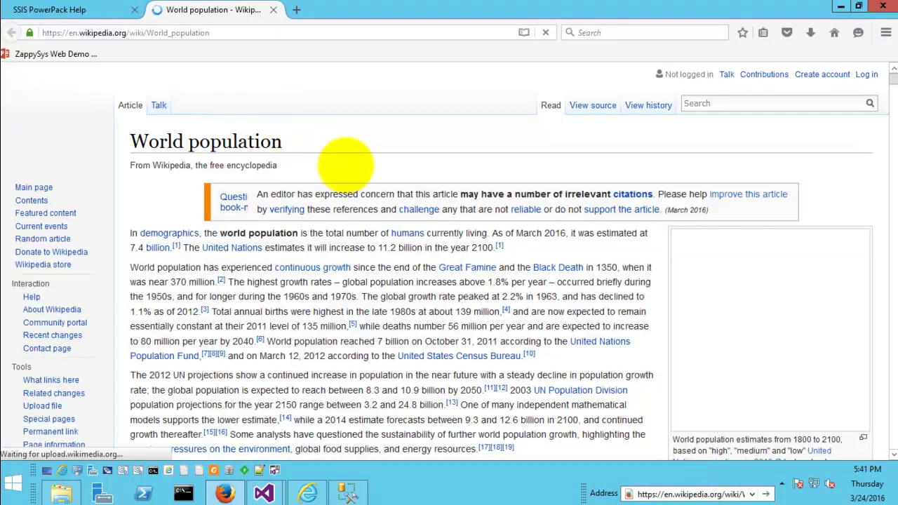
Step: Examine the World population (millions) table's ten country rows on the Wikipedia page, then return to the HTML Table Source settings
drag(893, 78, 893, 93)
drag(663, 103, 828, 369)
scroll(812, 383, up, 3)
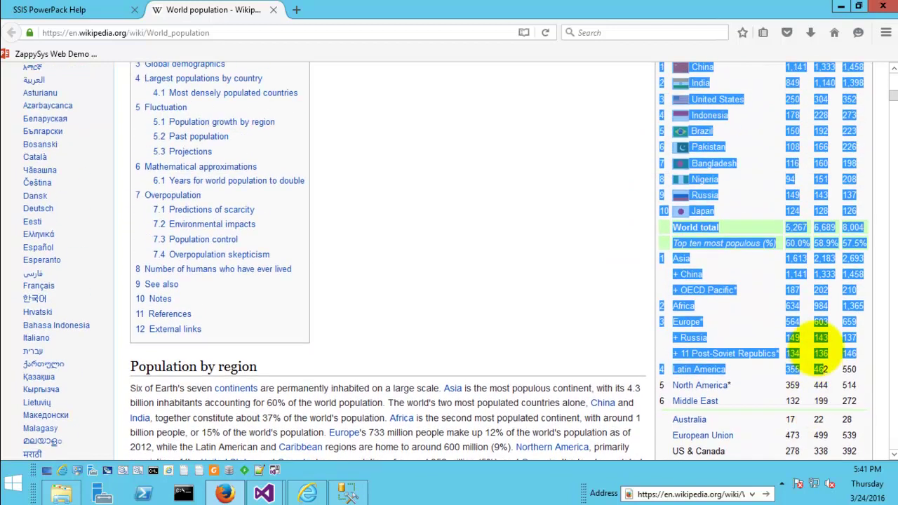
scroll(821, 214, up, 2)
click(567, 250)
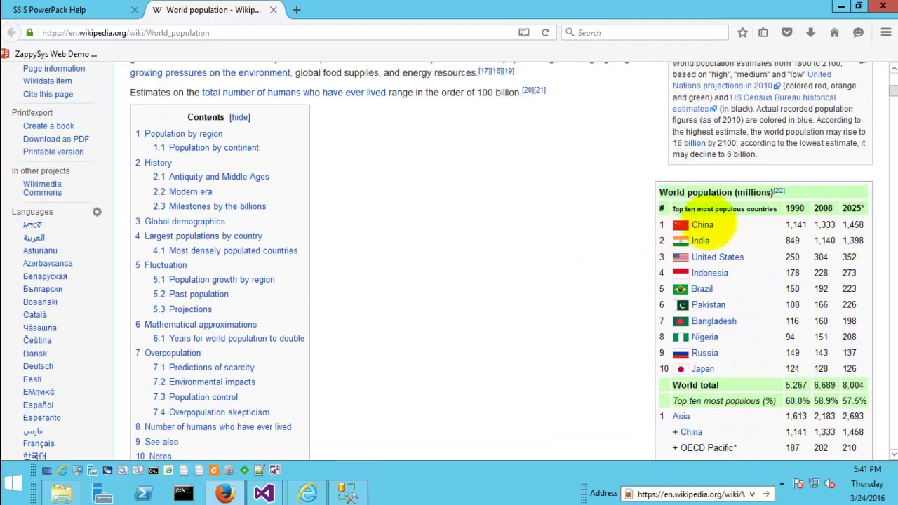
drag(742, 224, 857, 365)
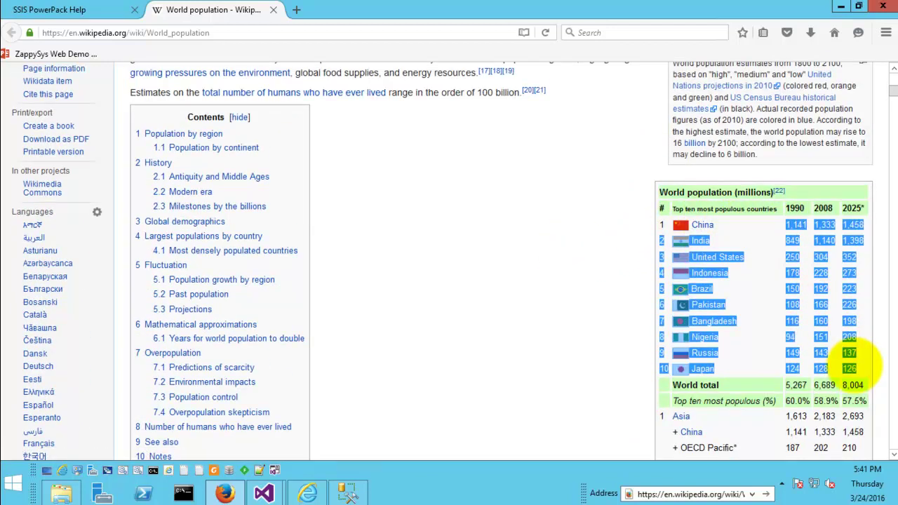
drag(635, 210, 665, 195)
click(539, 216)
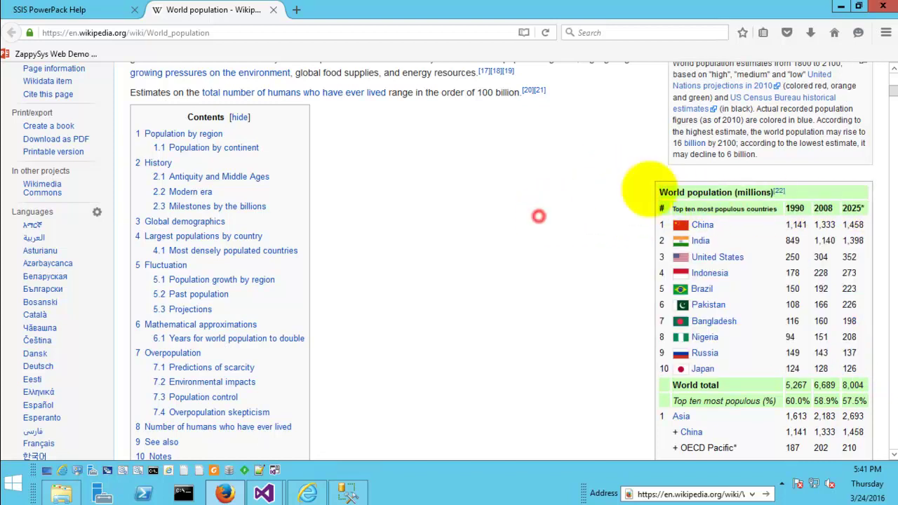
click(841, 6)
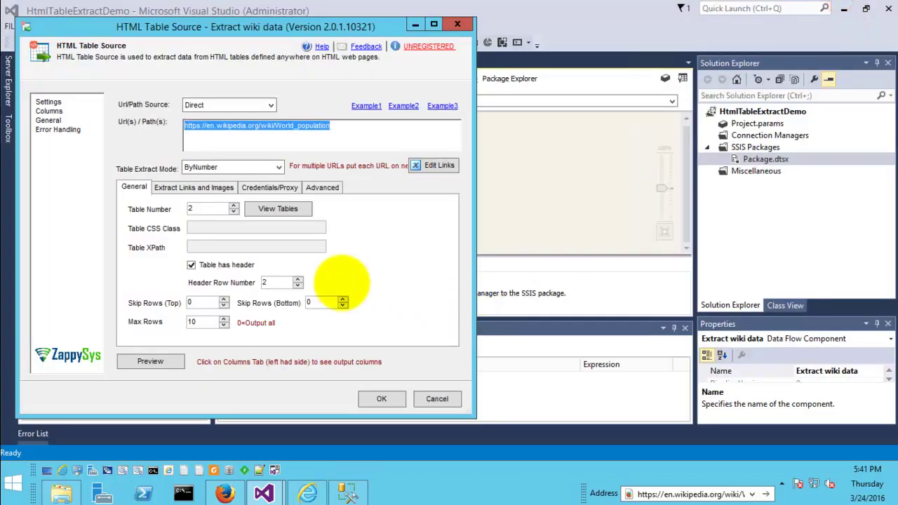
Step: Preview the source's output with the maximum rows at 10 and check the rows and year columns
double_click(200, 323)
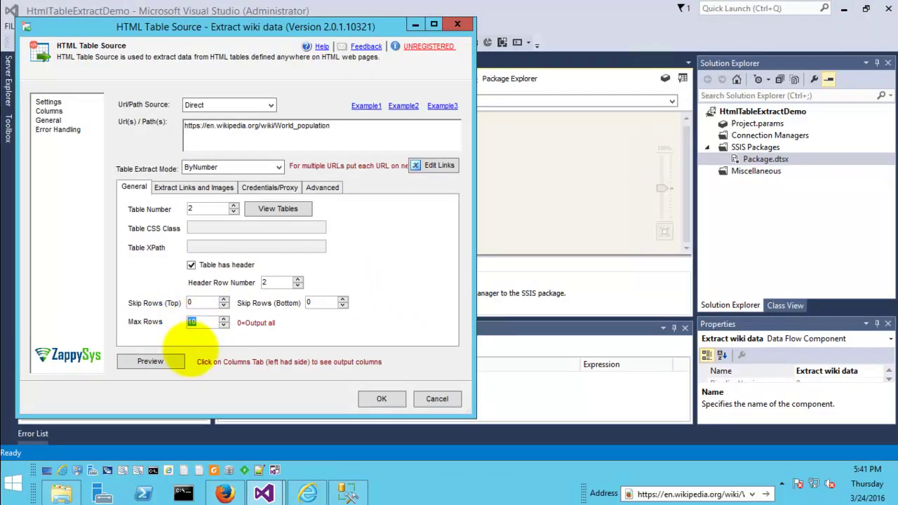
click(150, 361)
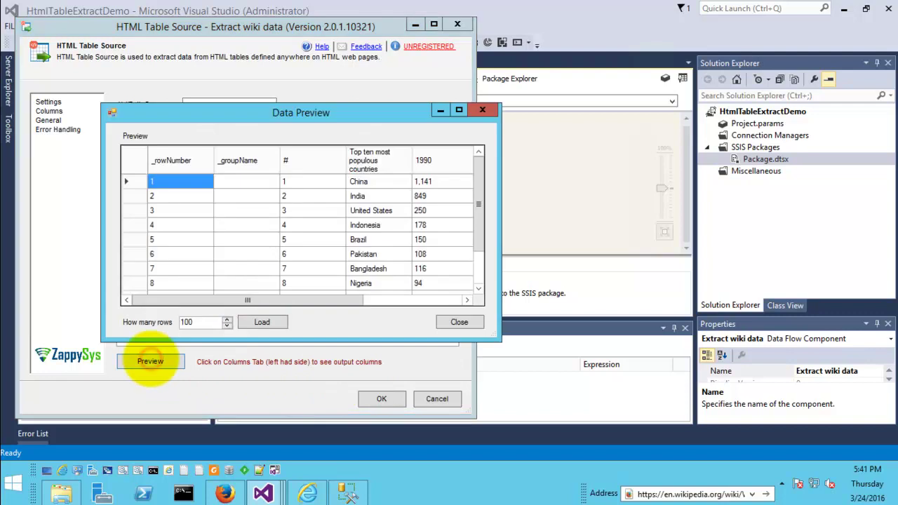
drag(236, 301, 346, 300)
drag(449, 182, 341, 296)
click(445, 317)
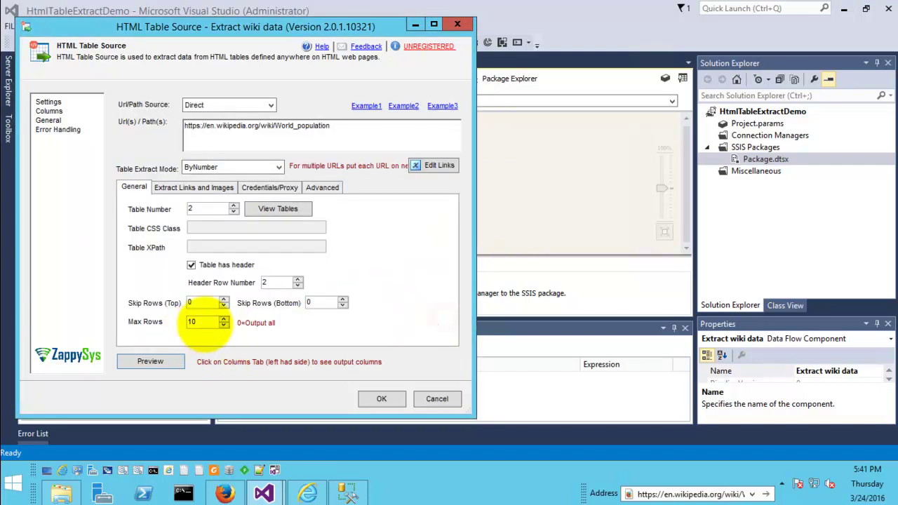
Step: Set the source's maximum rows to 0, preview the full table in an enlarged window and examine the World total row
double_click(192, 321)
text(0)
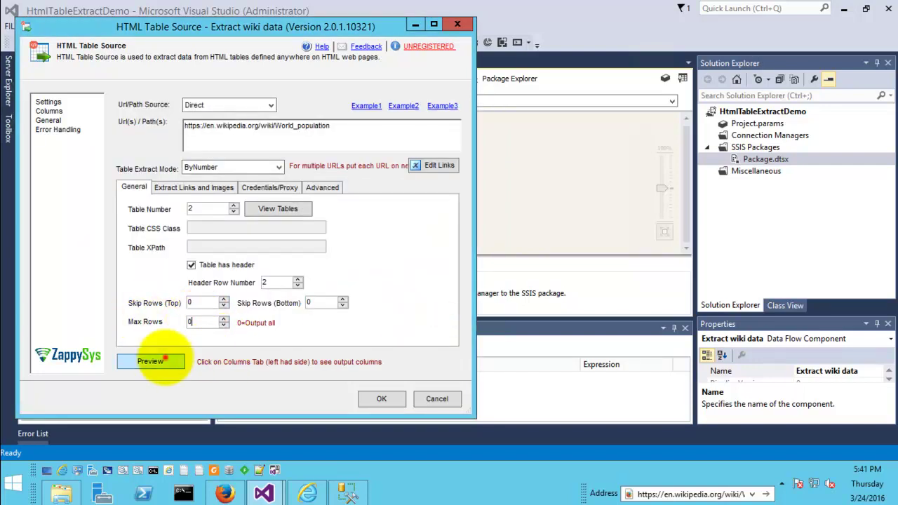
click(171, 361)
drag(392, 88, 392, 80)
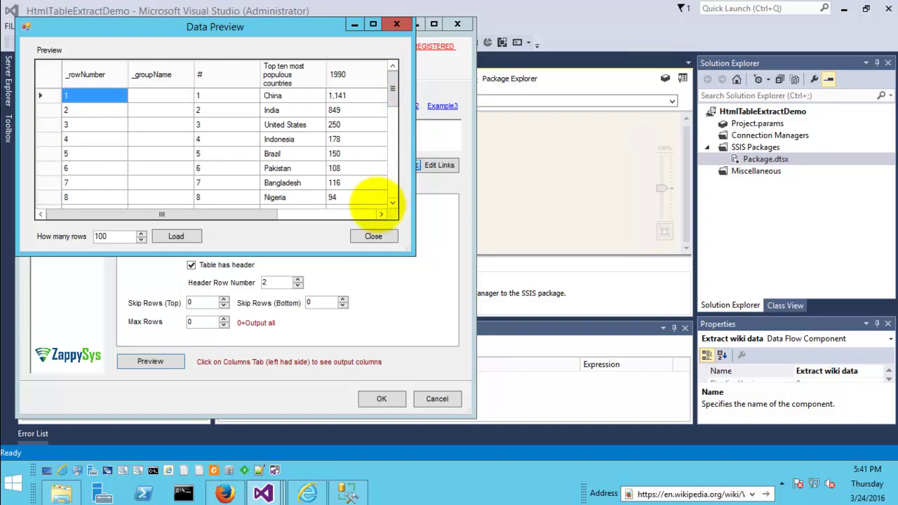
drag(413, 252, 688, 353)
drag(279, 241, 471, 243)
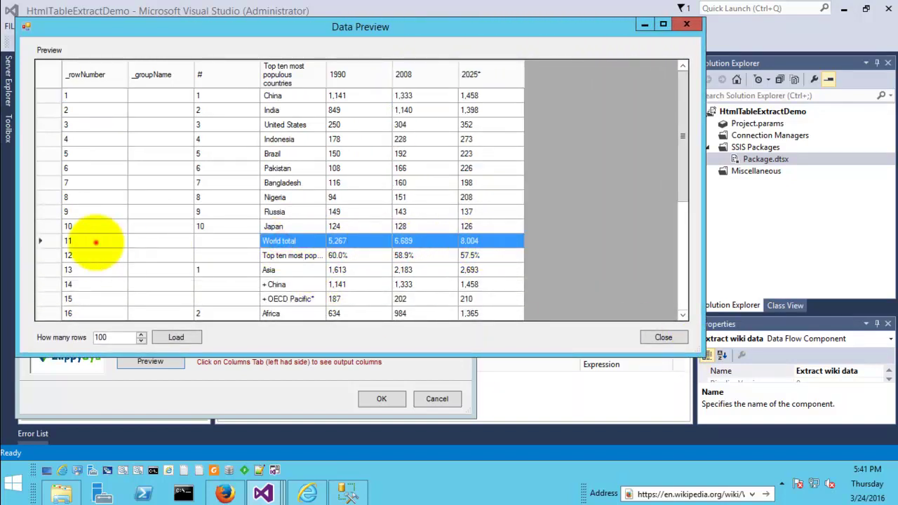
click(94, 241)
click(663, 337)
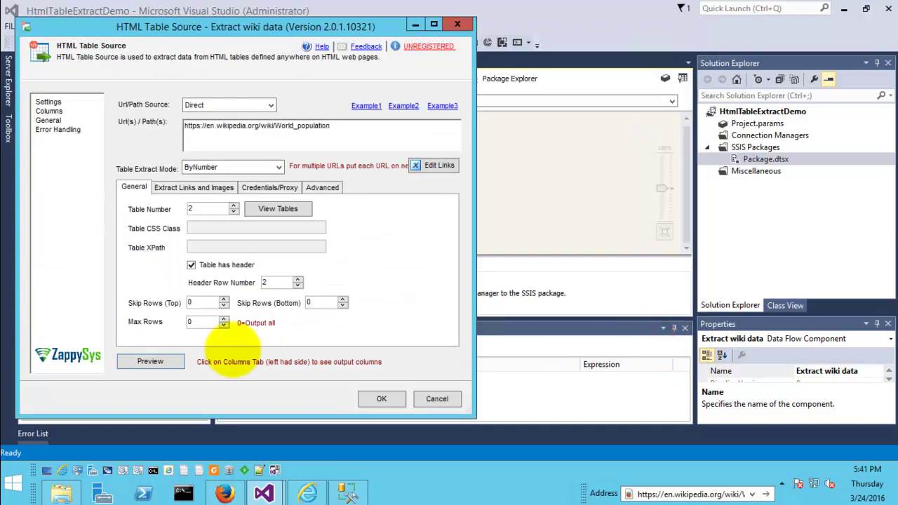
Step: Set the top rows to skip to 10 and the maximum rows to 1, and preview the World total row alone
double_click(205, 301)
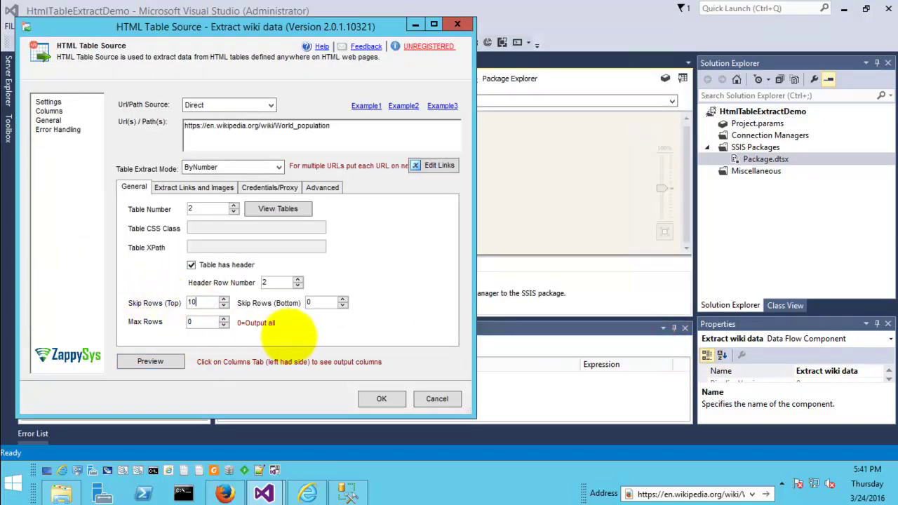
double_click(194, 322)
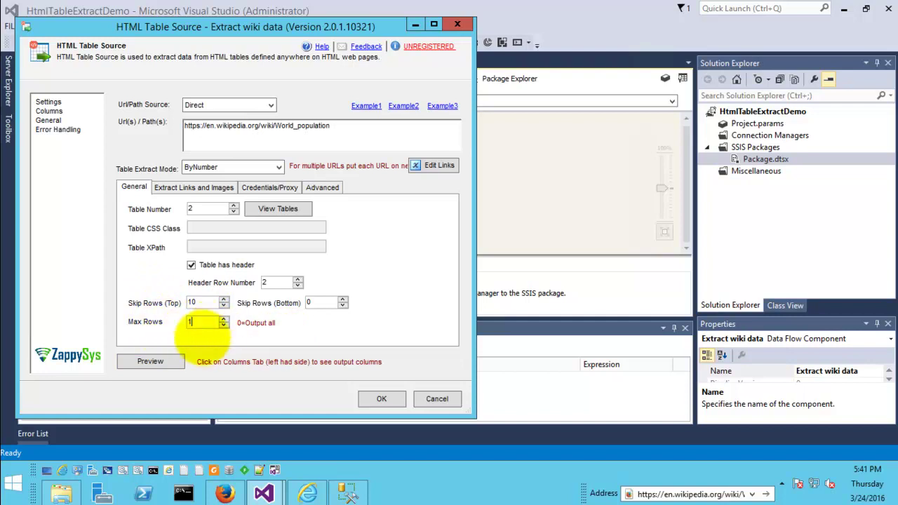
text(1)
click(150, 362)
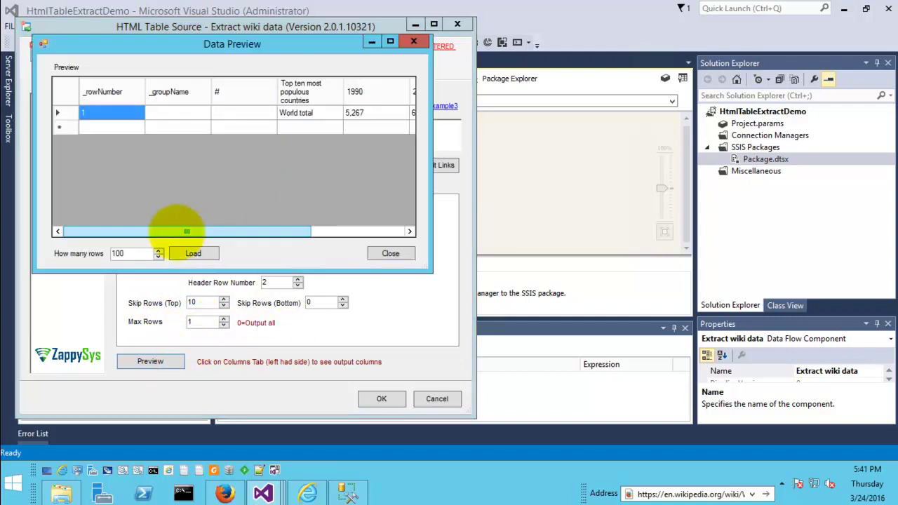
drag(141, 236, 335, 236)
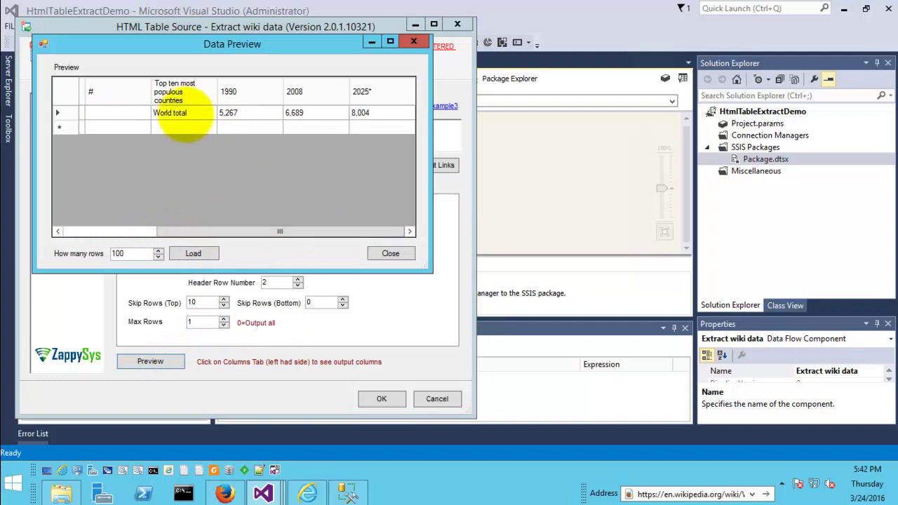
click(184, 113)
click(391, 253)
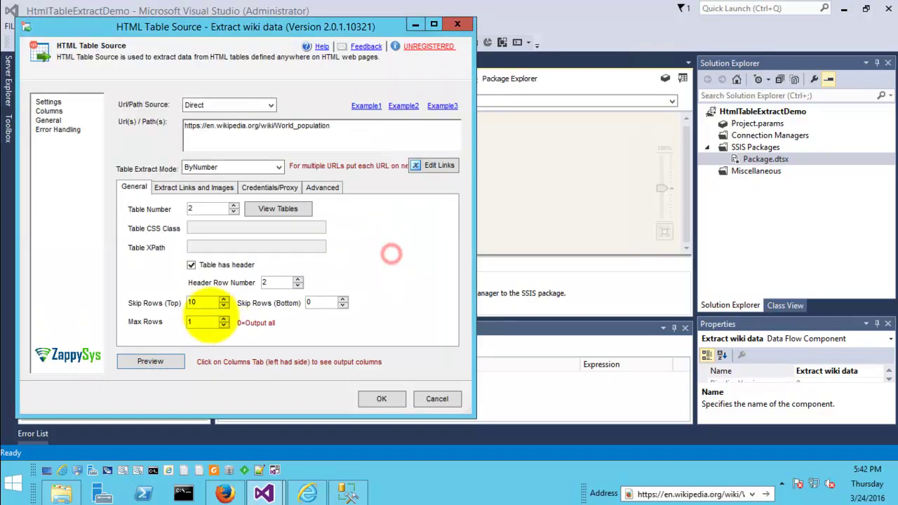
Step: Set the source's top rows to skip to 0 and the maximum rows to 10
double_click(195, 301)
text(0)
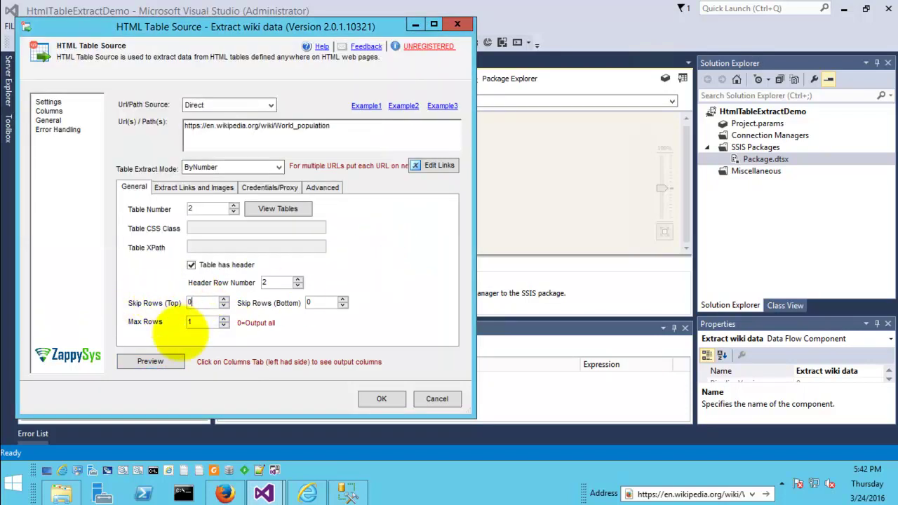
double_click(206, 323)
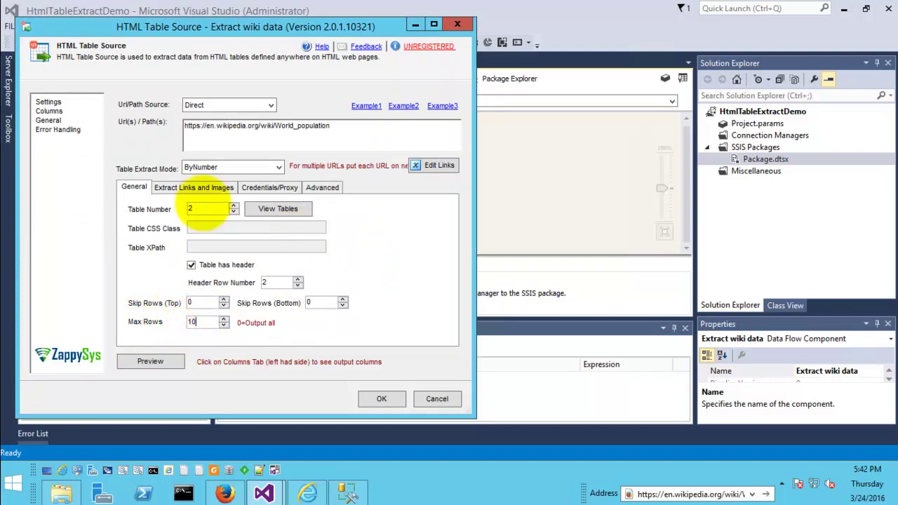
Step: Enable link and image output for each column, with a maximum of 1 link and 1 image per column
click(186, 187)
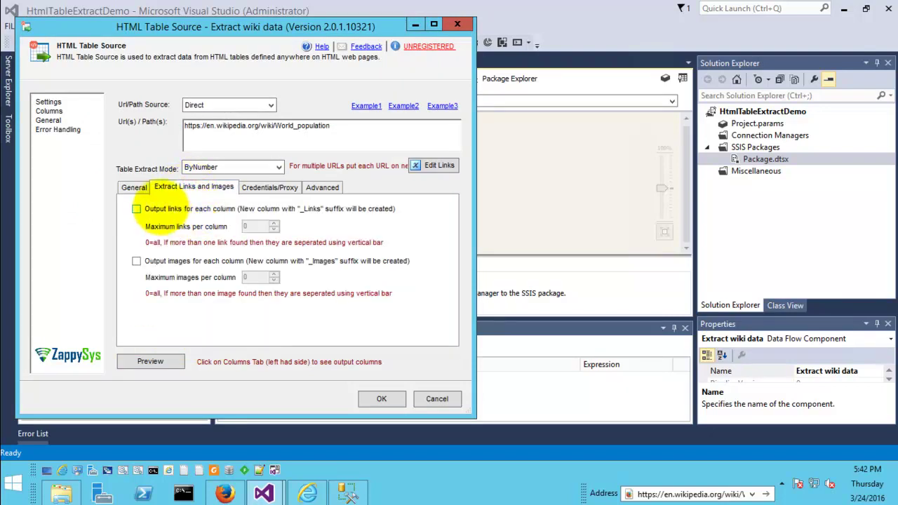
click(160, 206)
click(160, 260)
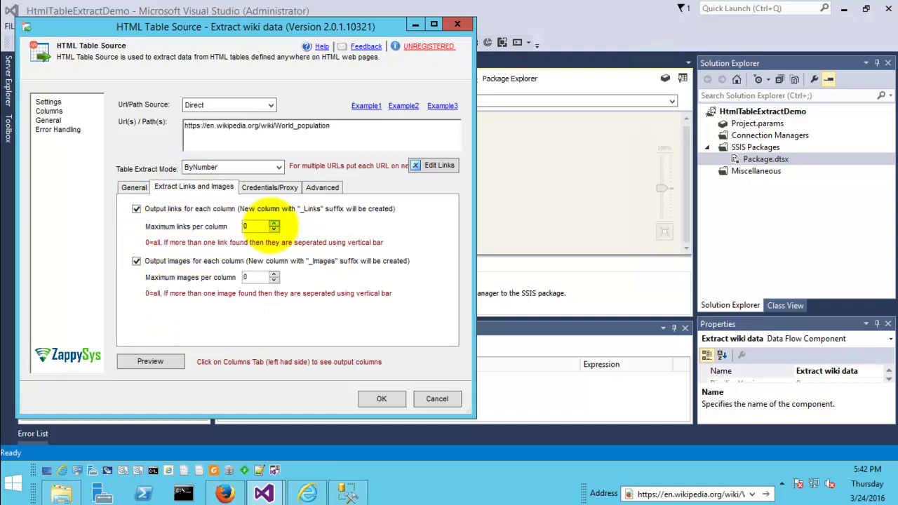
click(274, 223)
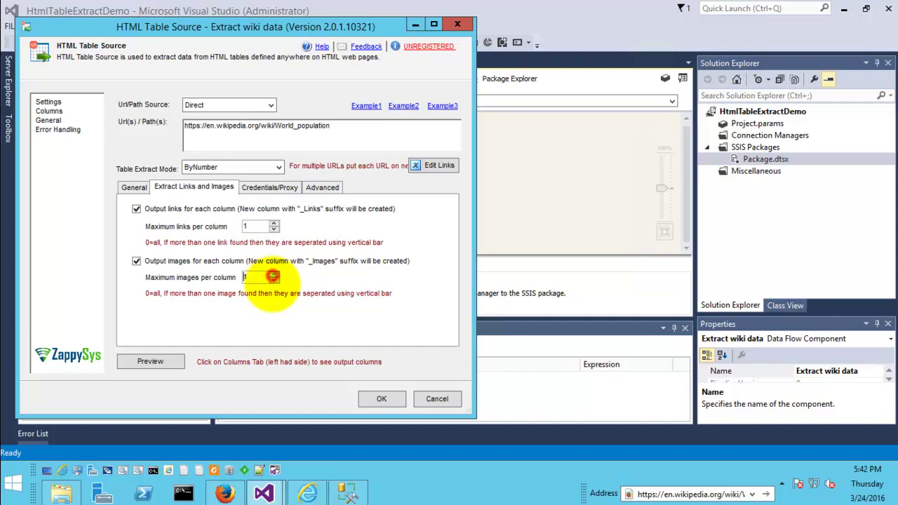
click(134, 187)
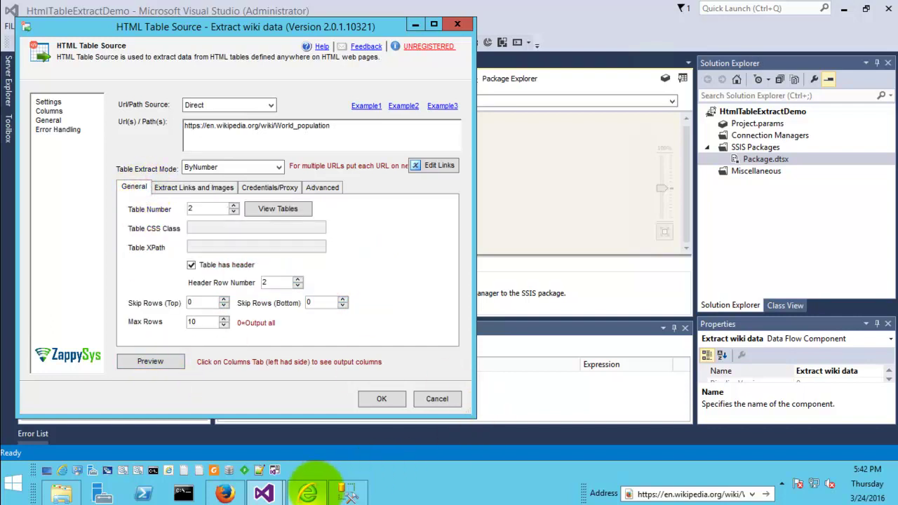
Step: Switch to Firefox and inspect the HTML of China's link and flag image in the population table, then return to the source settings
click(225, 493)
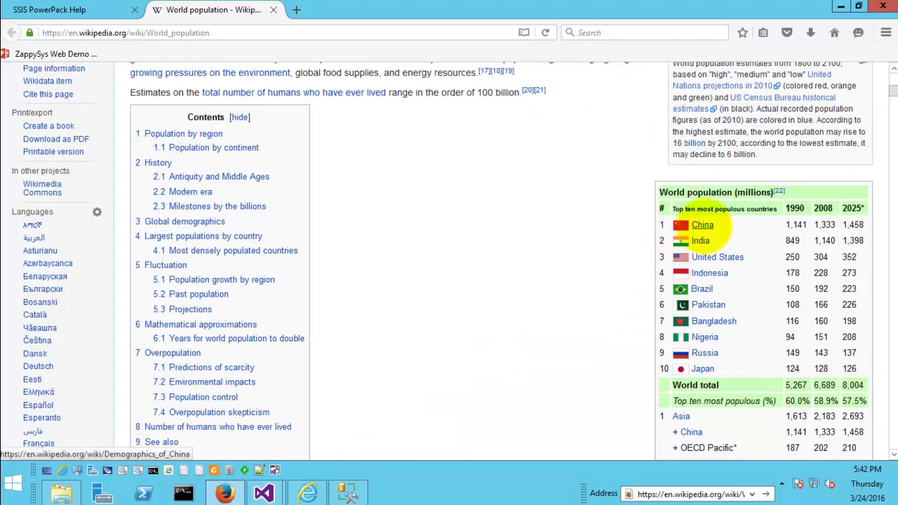
right_click(702, 225)
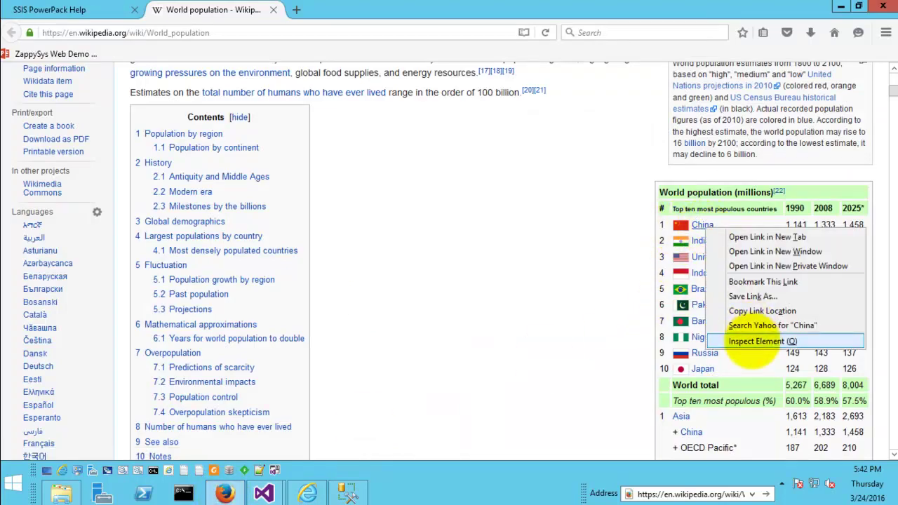
click(752, 341)
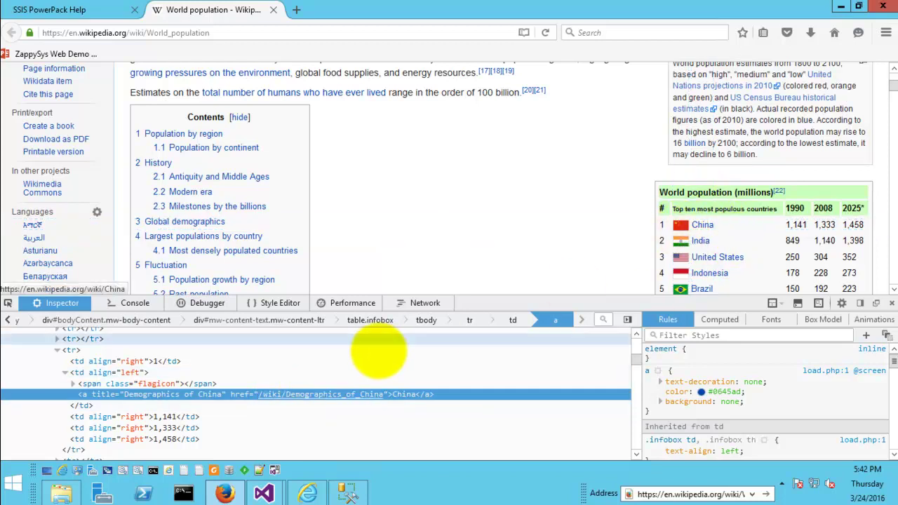
right_click(678, 226)
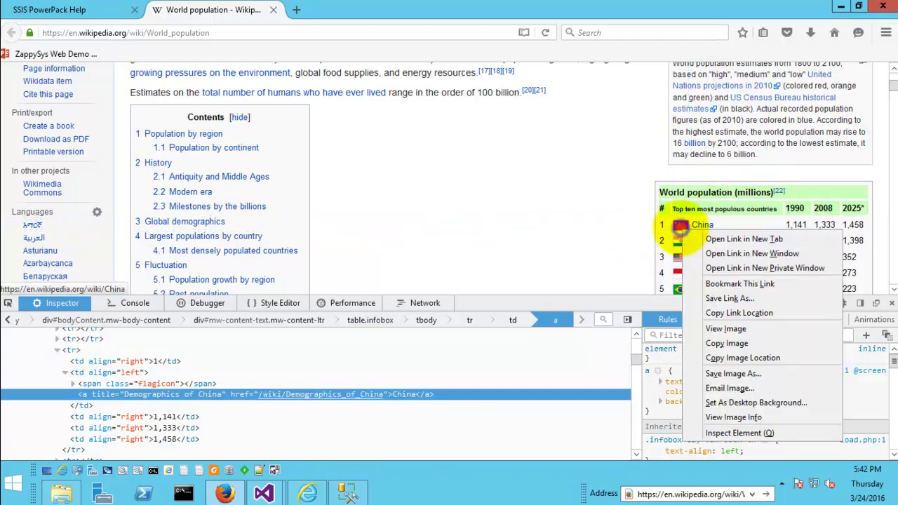
click(729, 430)
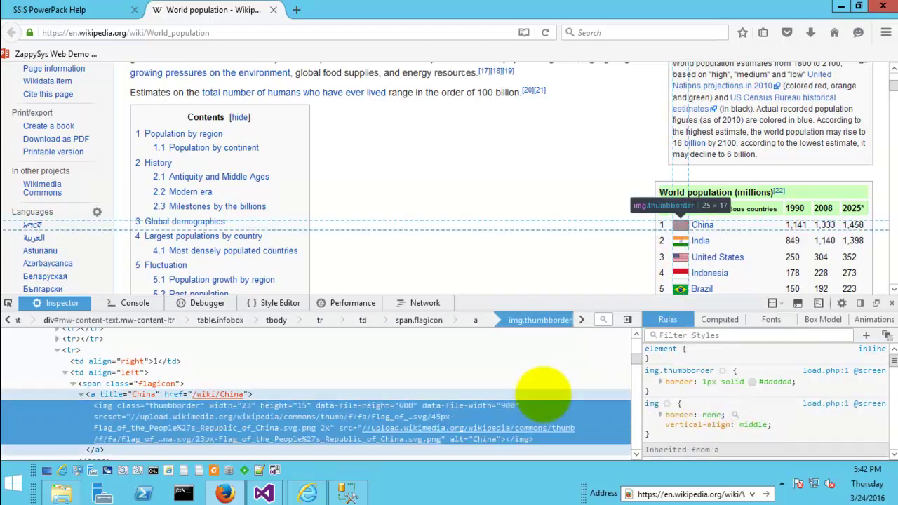
mouse_move(182, 444)
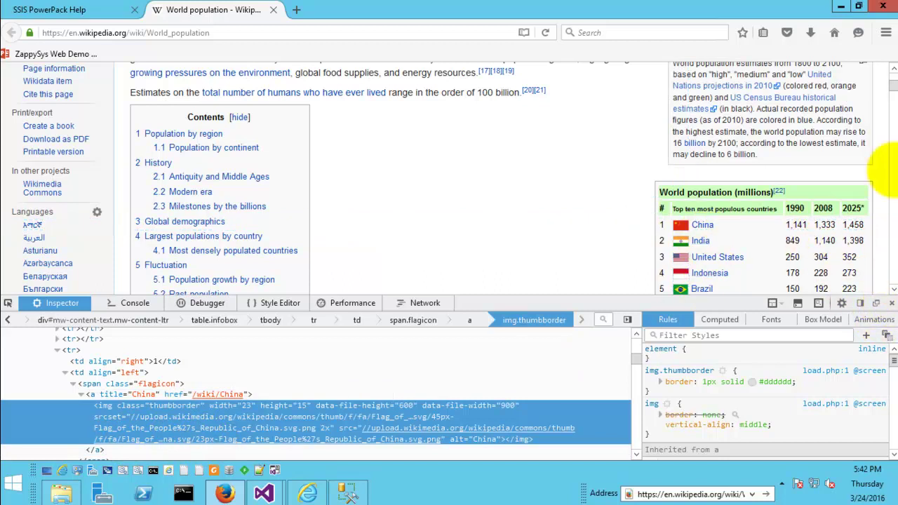
click(840, 6)
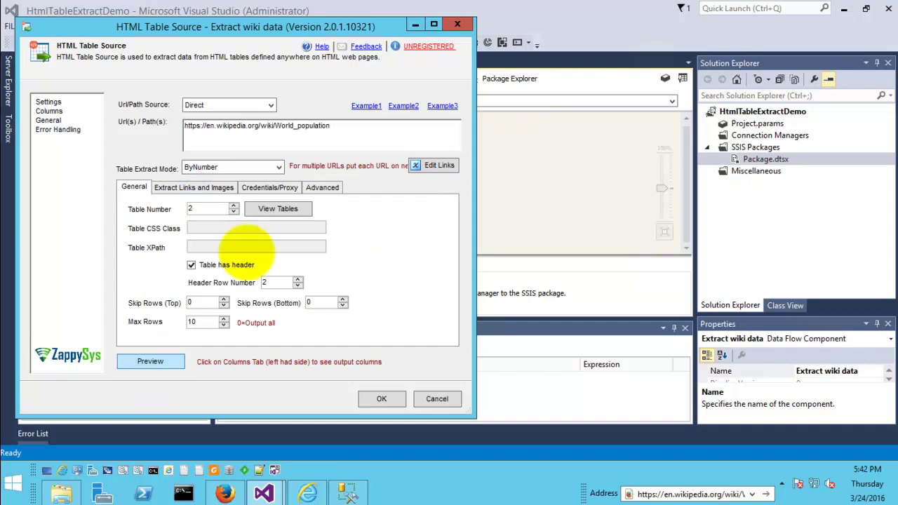
Step: Preview the source's link and image columns, widening the countries' images column to examine the full flag image URLs
click(193, 187)
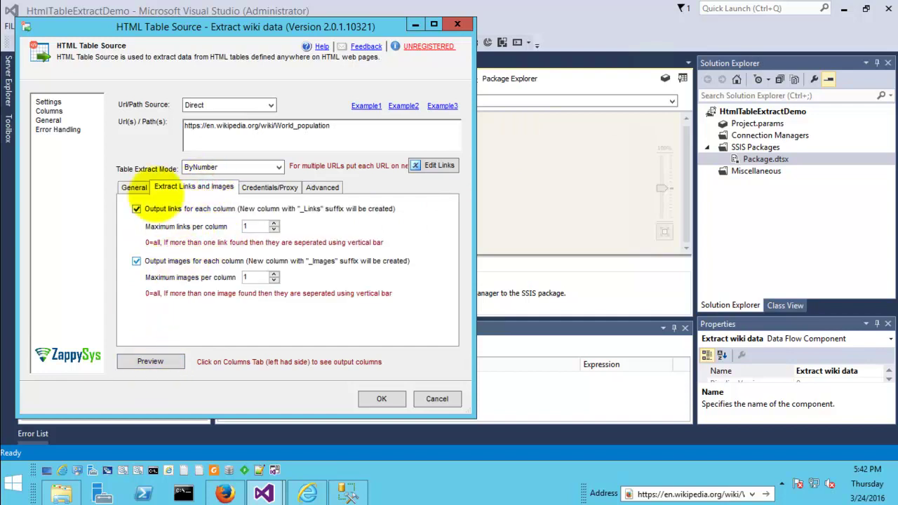
click(137, 188)
click(149, 361)
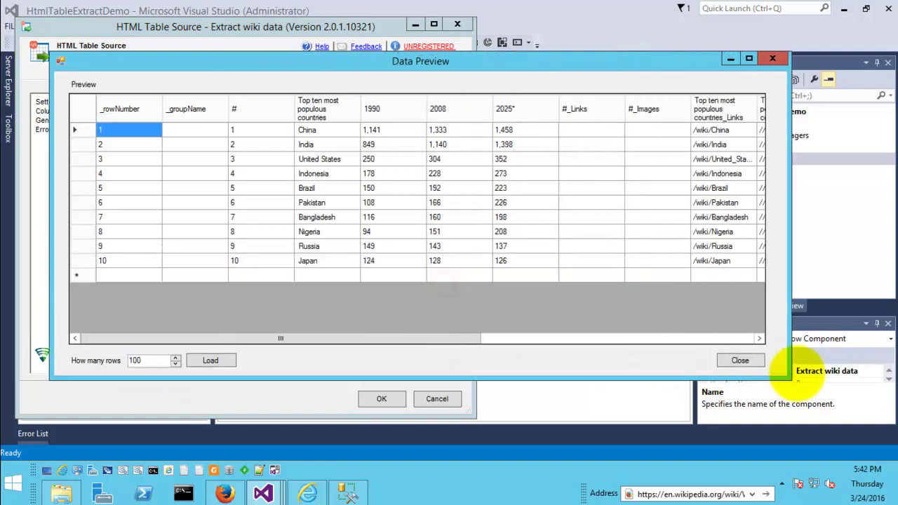
drag(267, 336, 508, 342)
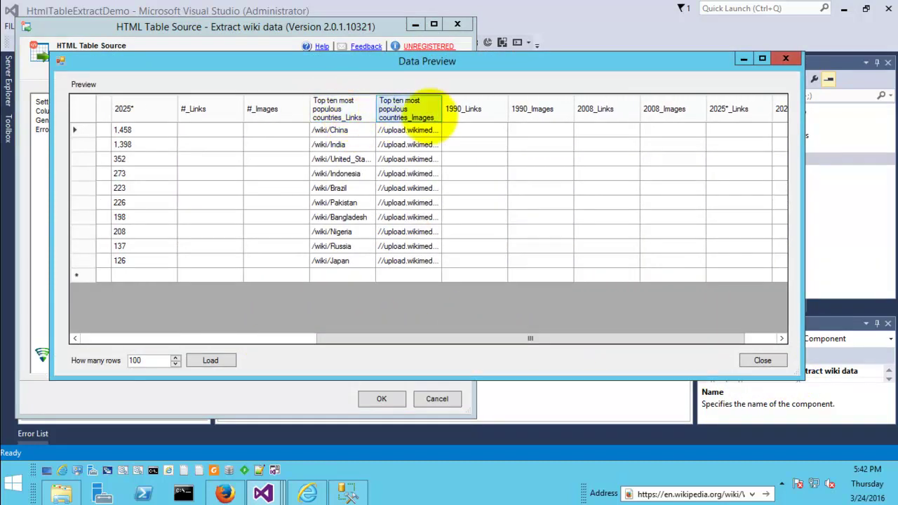
click(442, 107)
drag(442, 107, 715, 108)
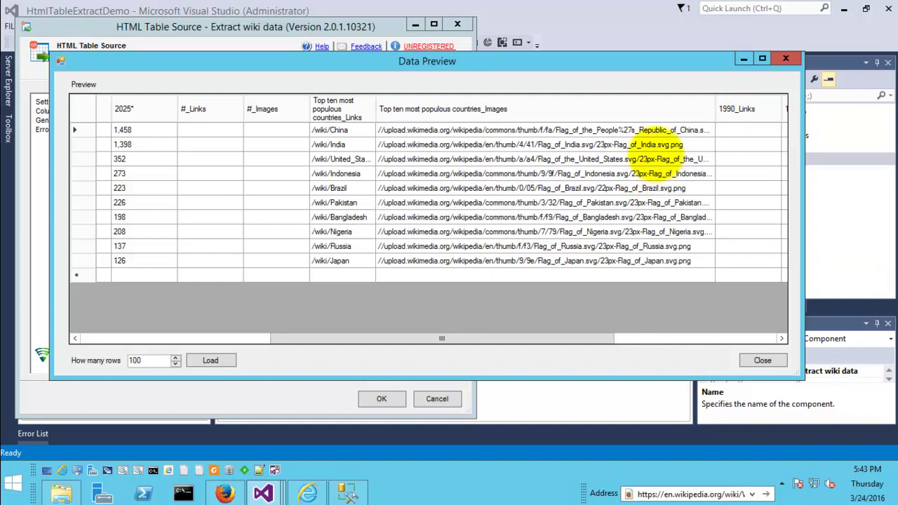
click(665, 143)
drag(660, 145, 330, 144)
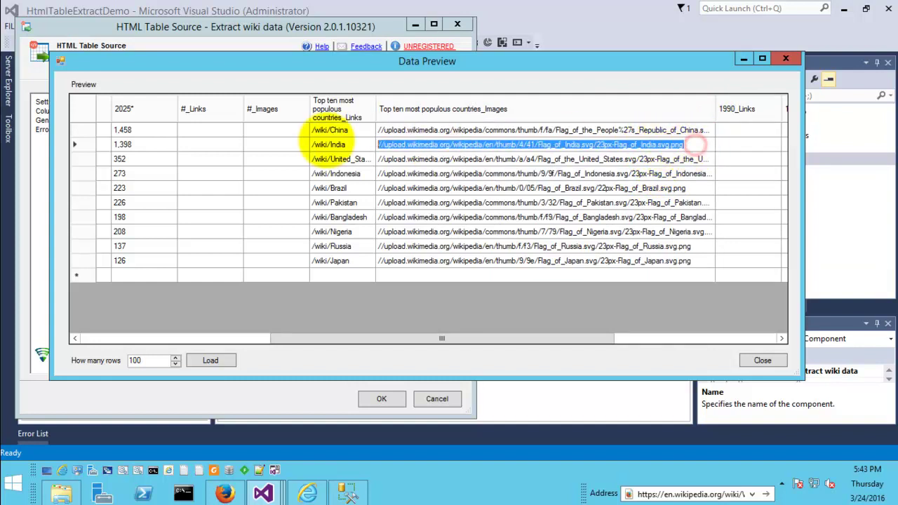
Step: Copy India's flag image URL from the preview, open it in Internet Explorer with an http: prefix, and return to the preview
right_click(458, 144)
click(490, 184)
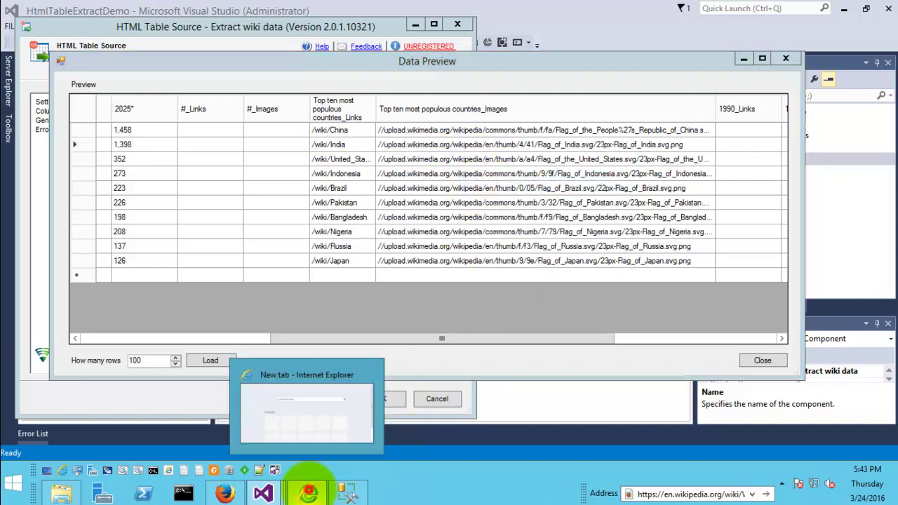
click(307, 491)
click(196, 25)
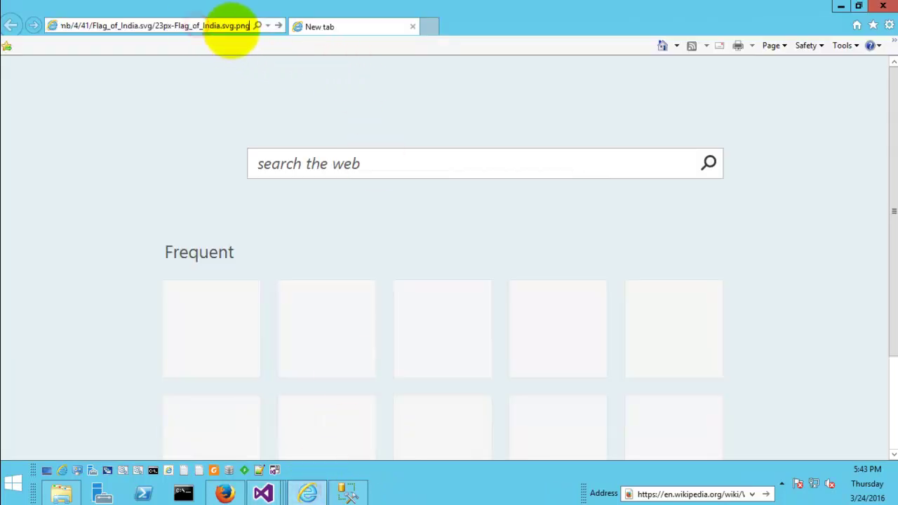
key(ctrl+v)
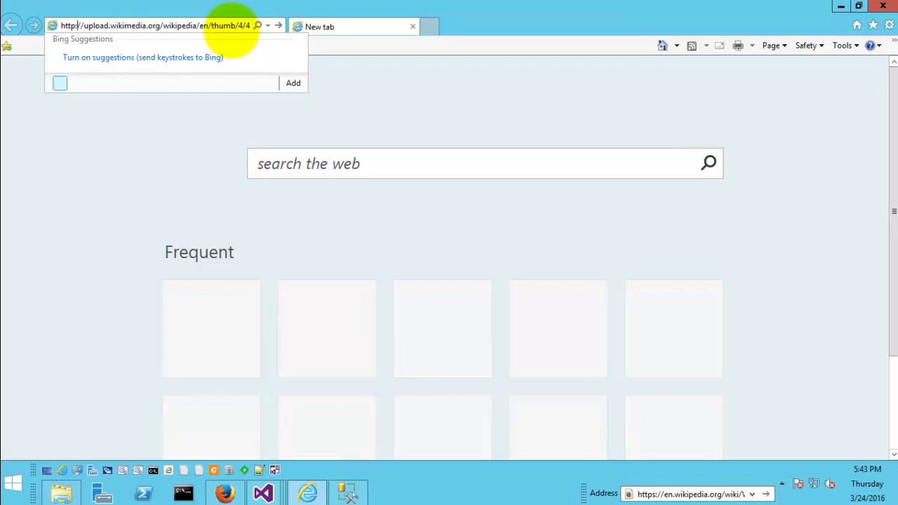
key(Return)
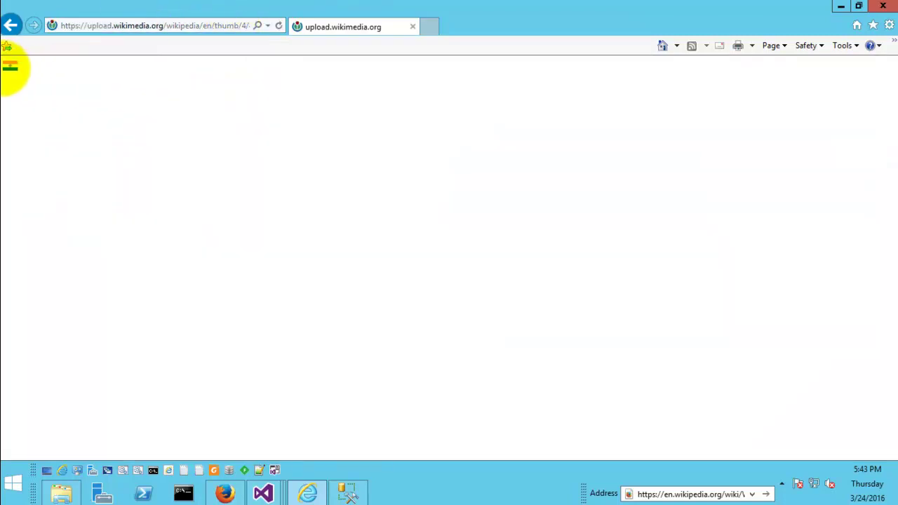
click(841, 7)
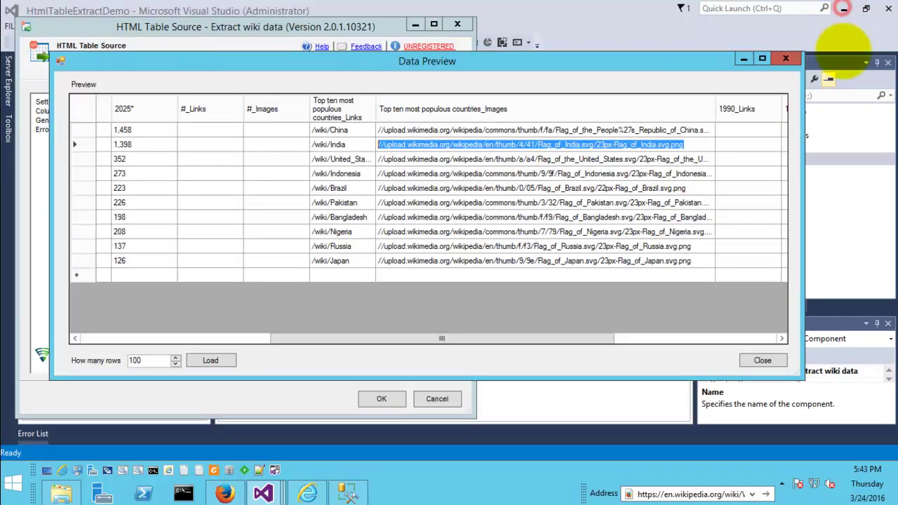
Step: Close the data preview and accept the Extract wiki data source settings
click(763, 360)
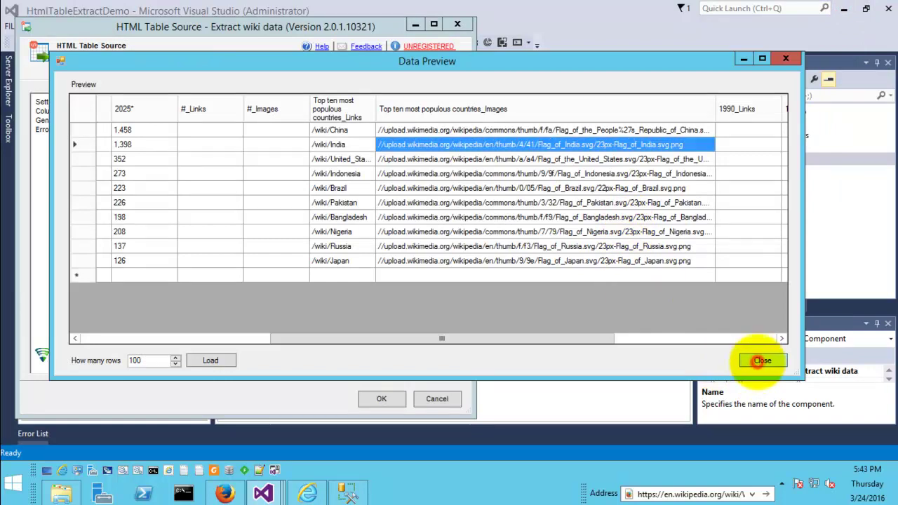
click(751, 361)
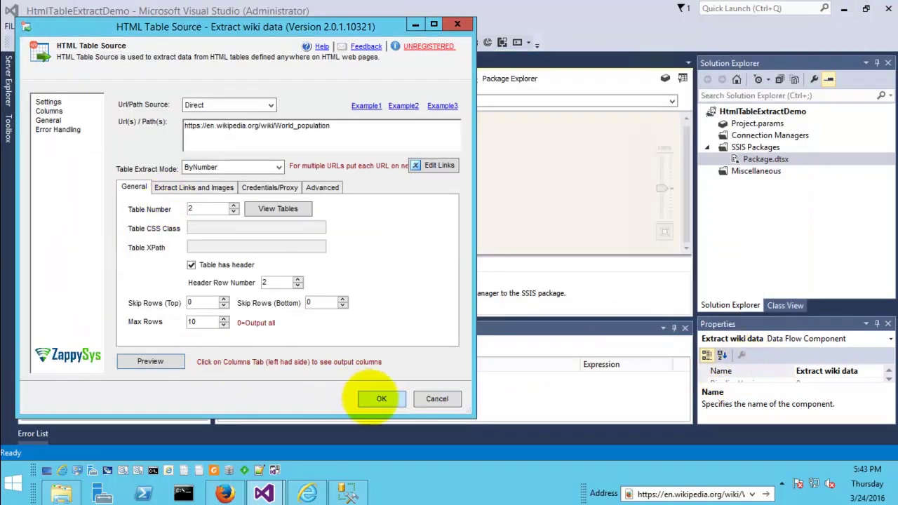
click(373, 398)
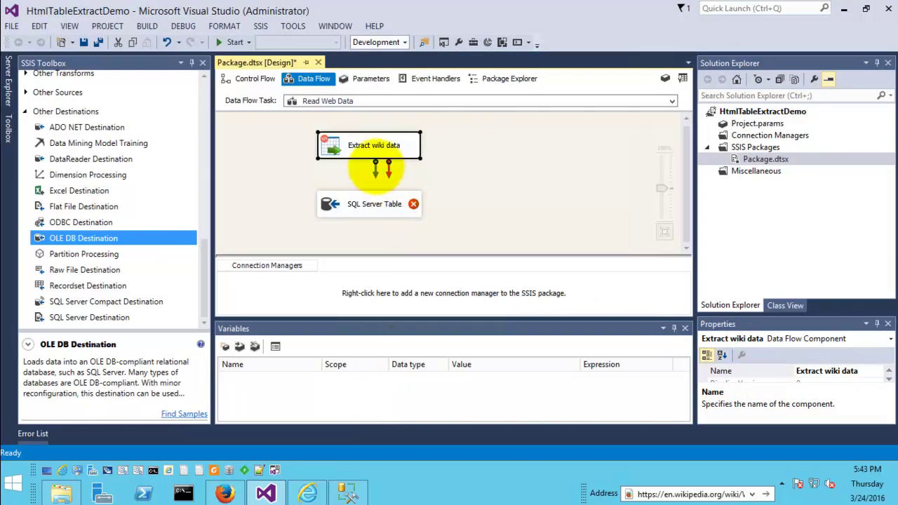
Step: Set the SQL Server Table destination to use the localhost.Northwind connection
double_click(370, 205)
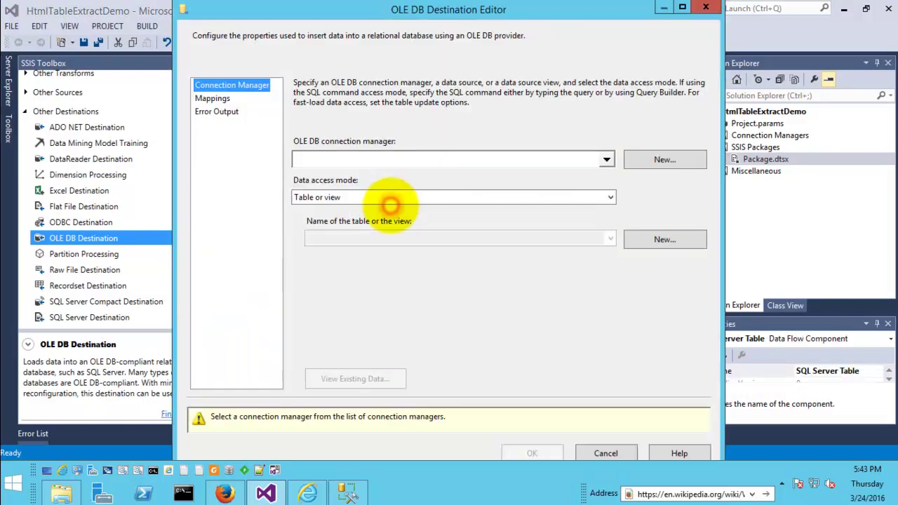
click(634, 152)
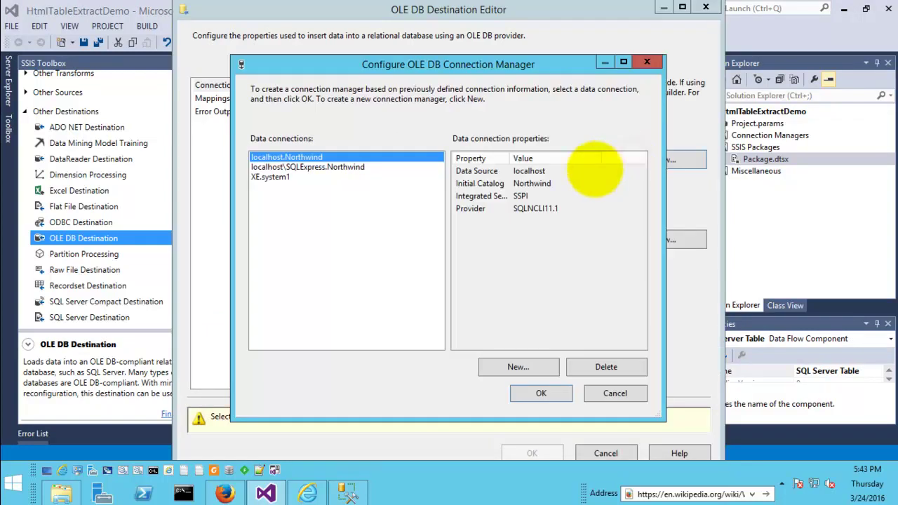
double_click(277, 158)
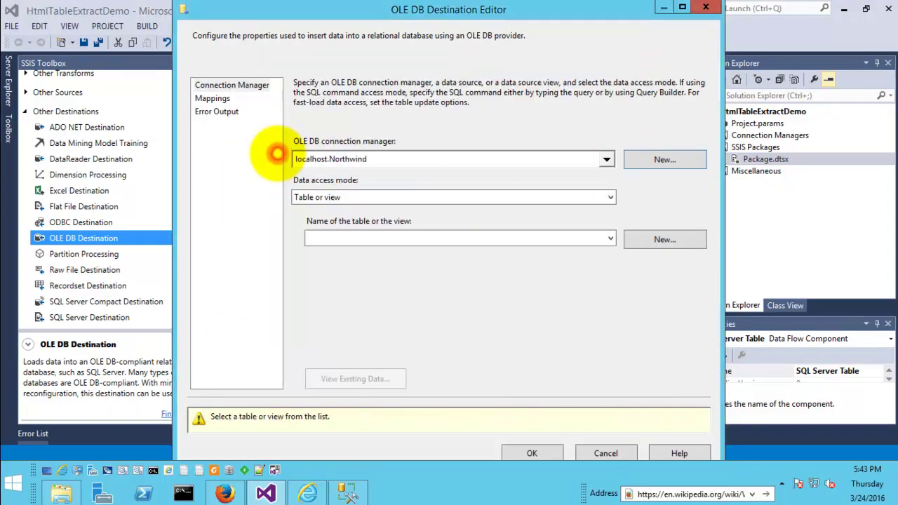
Step: Create a destination table with a name starting with WikiPopulation, map the input columns to it, and accept the destination settings
click(659, 240)
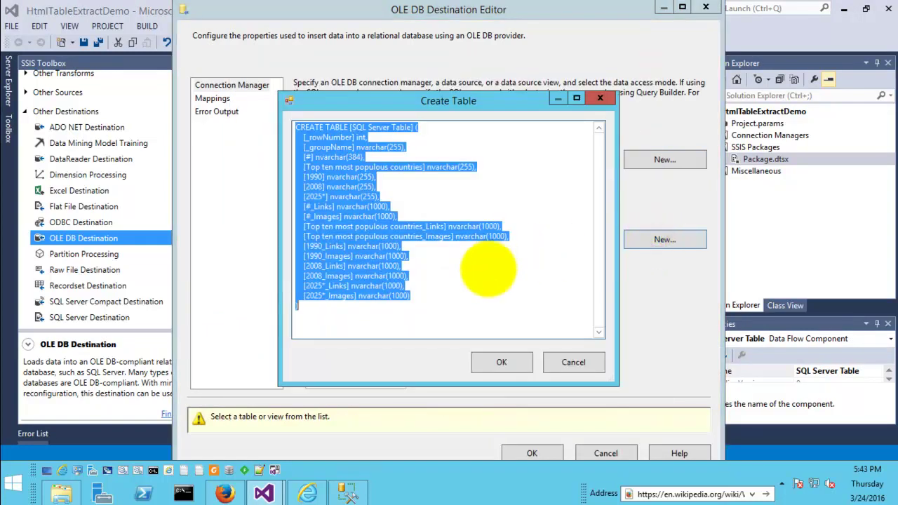
click(354, 127)
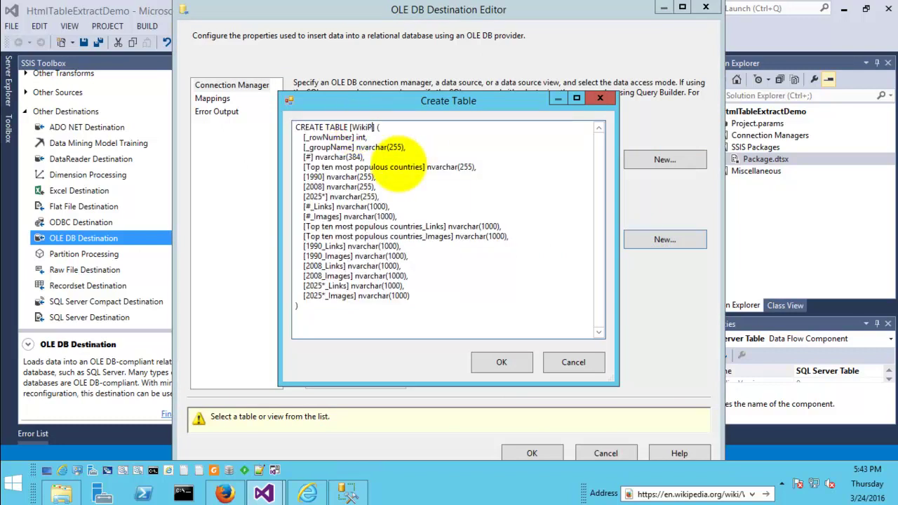
click(502, 362)
click(212, 98)
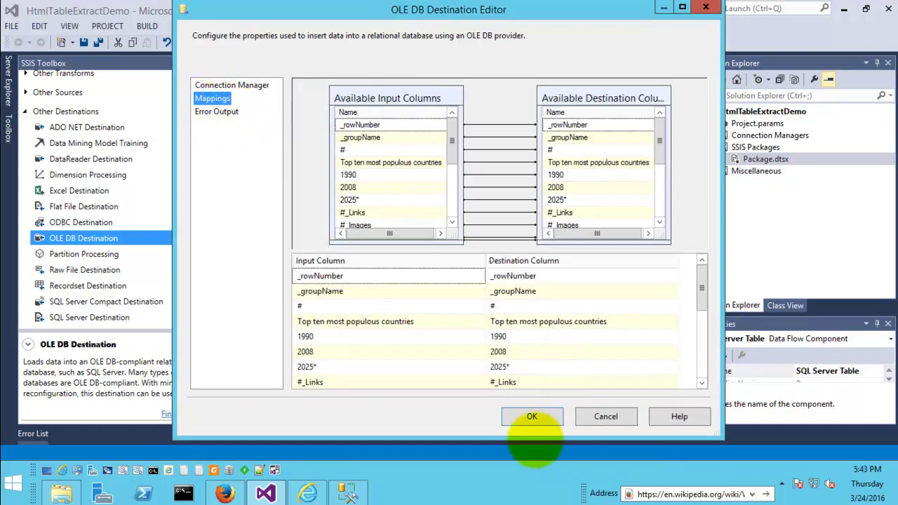
click(532, 417)
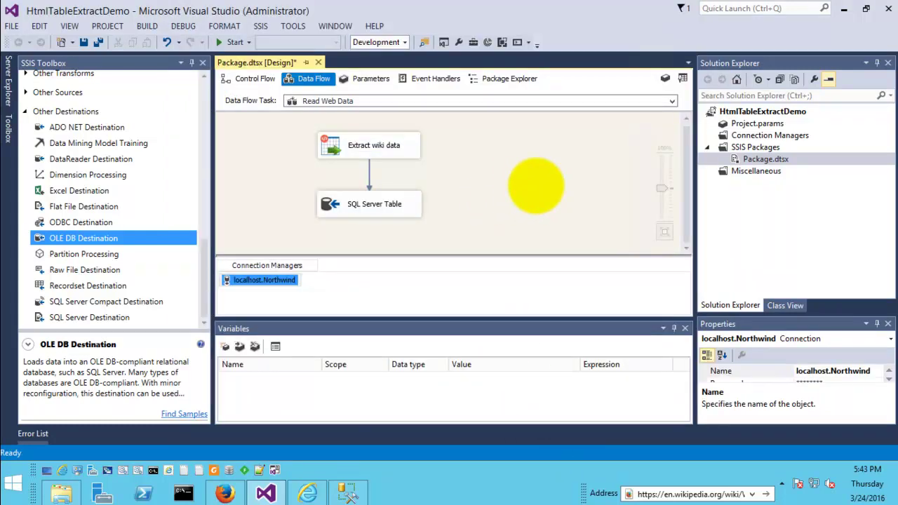
Step: Execute the Read Web Data task, and refresh the Northwind tables in SQL Server Management Studio
right_click(522, 181)
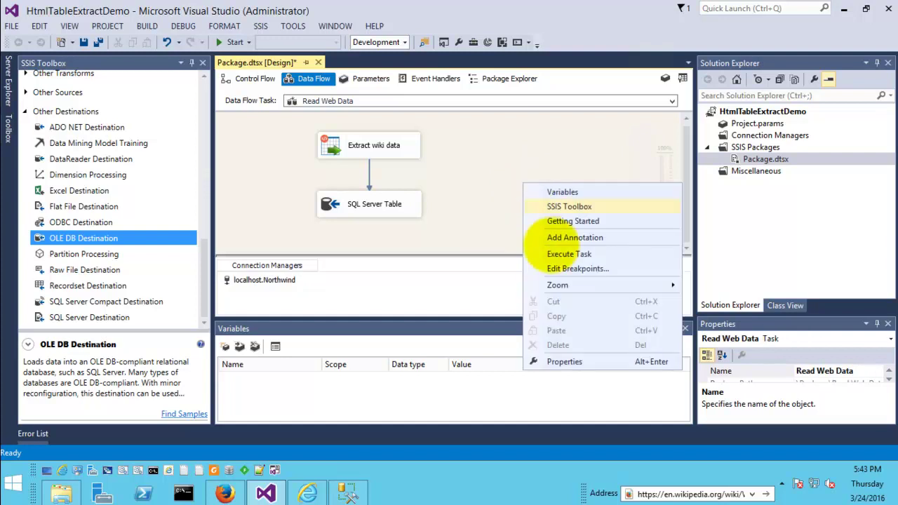
click(573, 254)
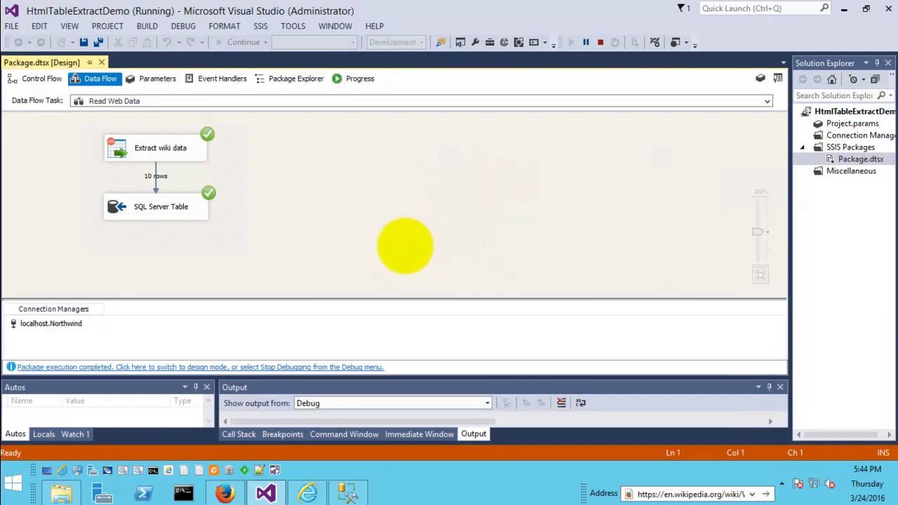
click(348, 493)
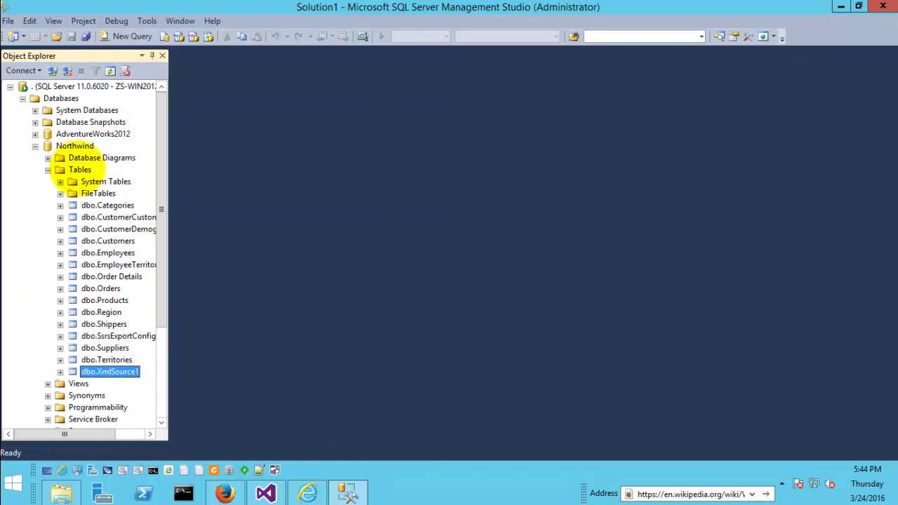
right_click(78, 170)
click(136, 262)
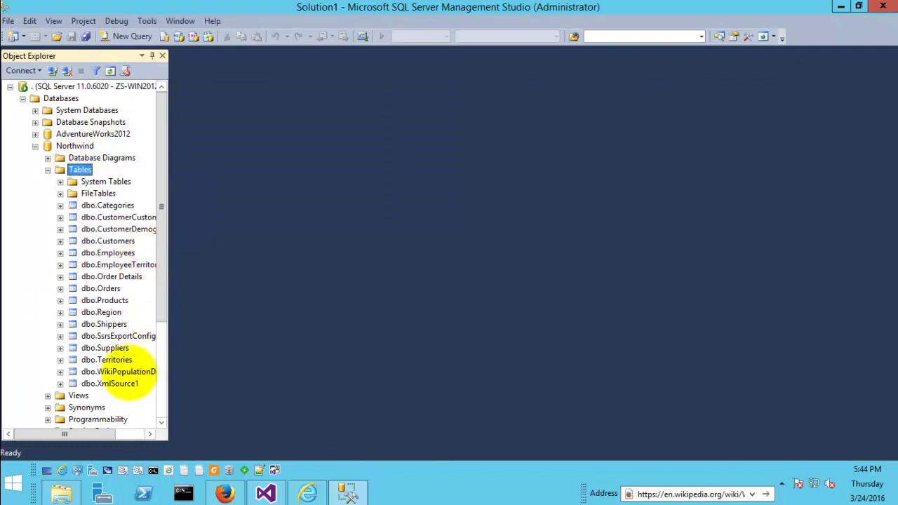
Step: Query the top 1000 rows of the WikiPopulation table and examine the loaded population, links and images columns
right_click(128, 372)
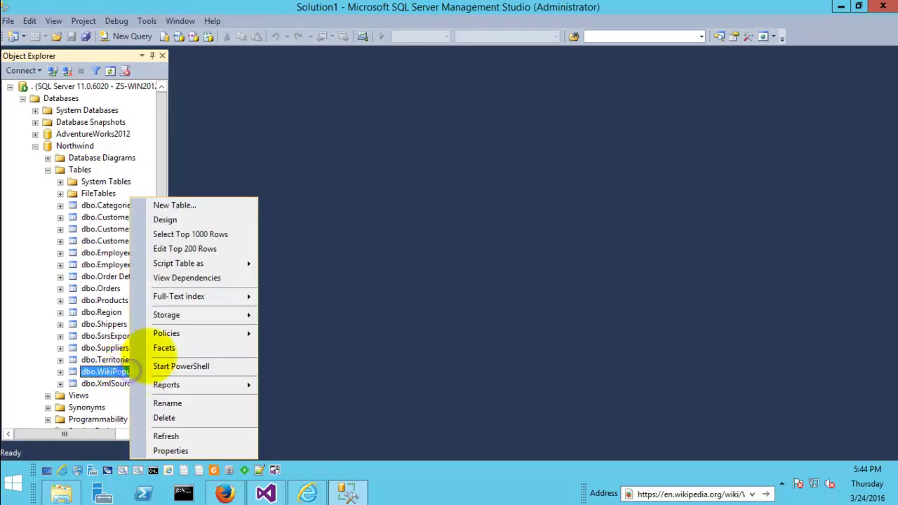
click(193, 235)
click(432, 222)
drag(361, 415, 726, 404)
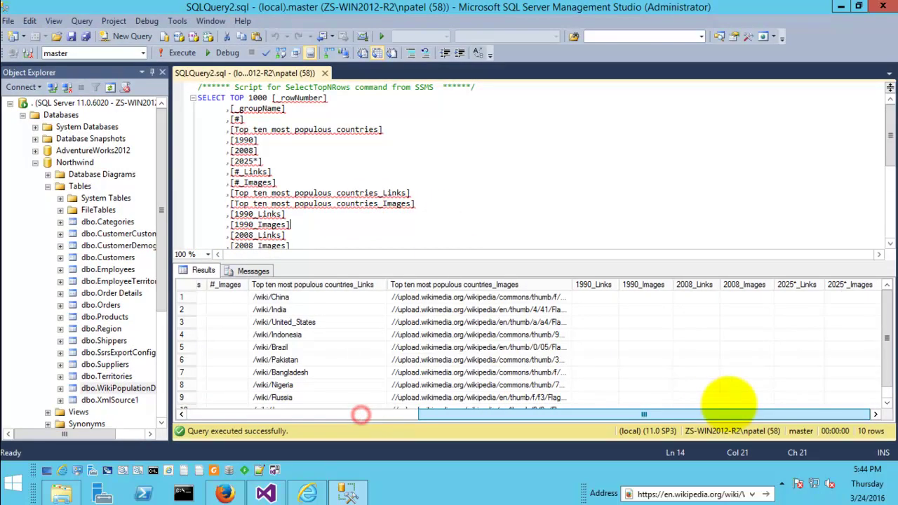
click(517, 297)
drag(702, 321, 858, 360)
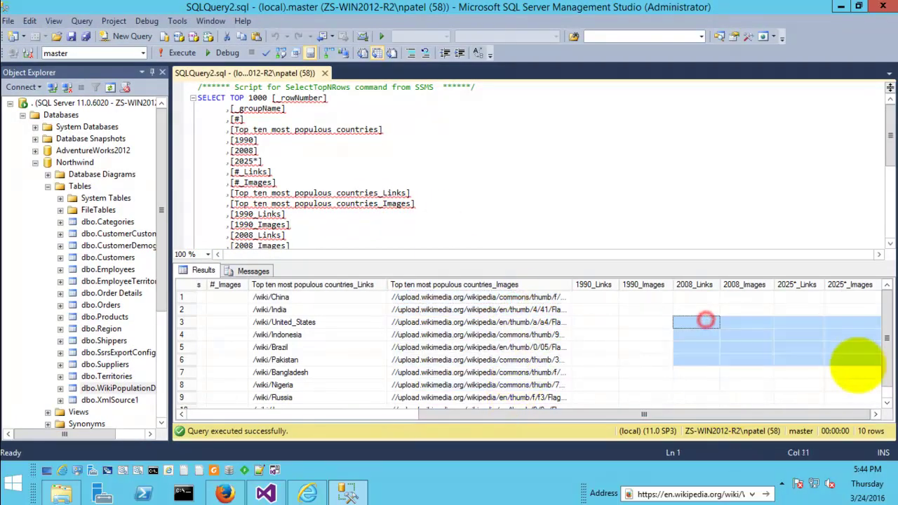
click(291, 414)
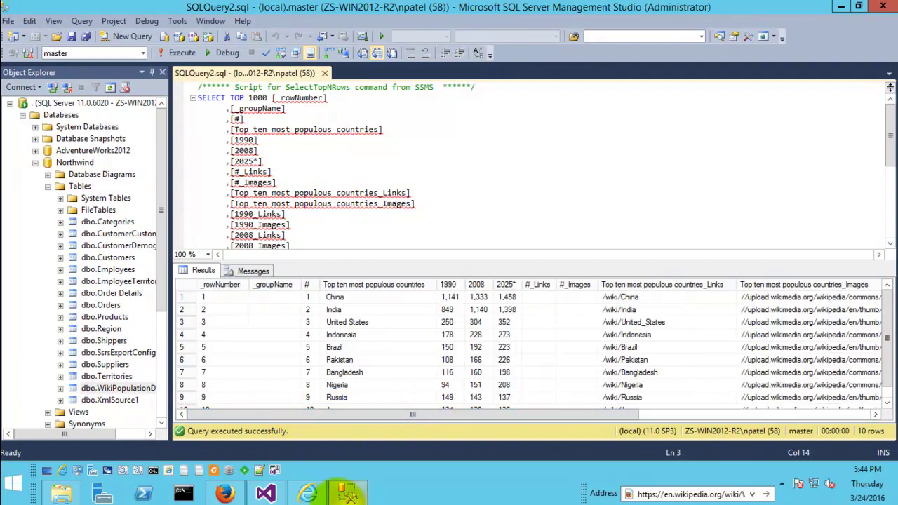
Step: Switch back to Visual Studio, show the control flow, and stop the package's debug run
click(266, 493)
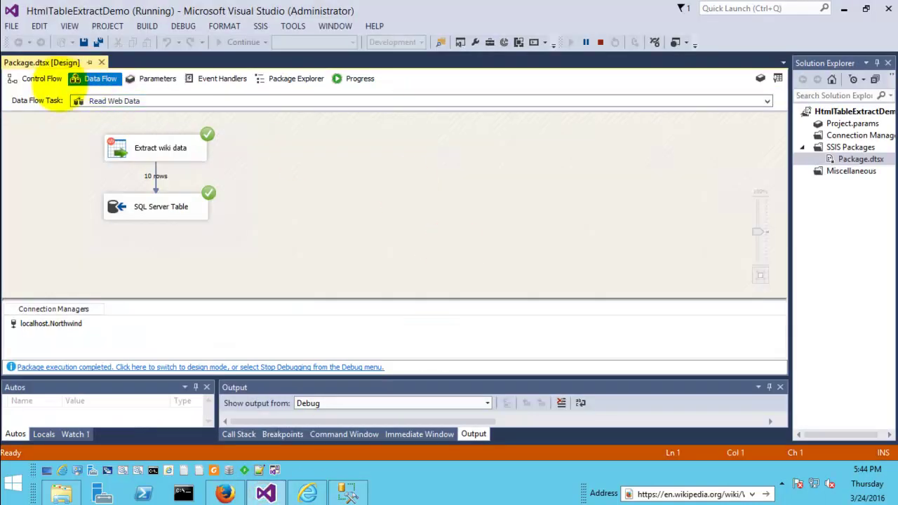
click(35, 78)
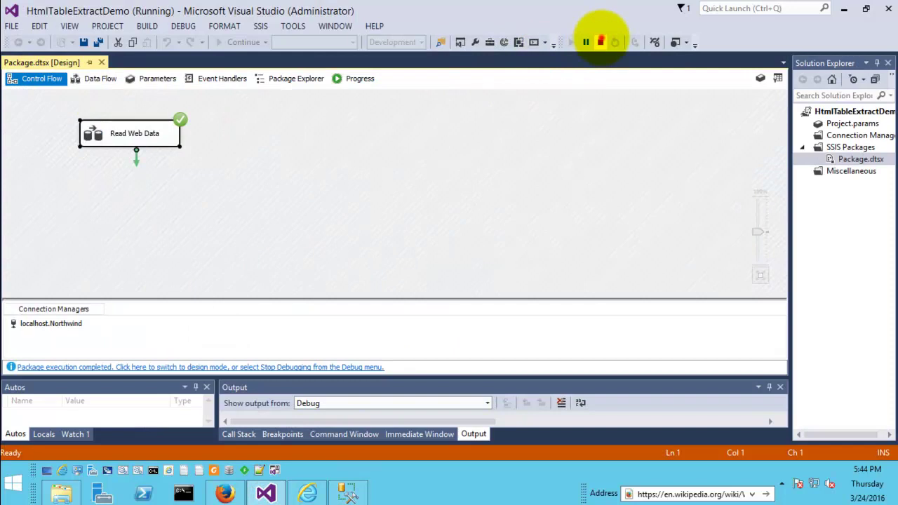
click(601, 42)
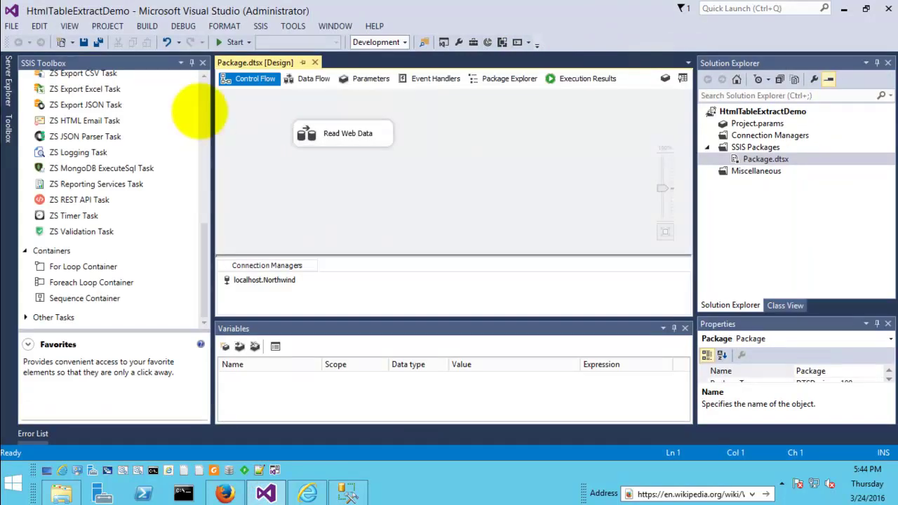
Step: Add a Data Flow Task named Extract Yahoo Finance Data below Read Web Data in the control flow
click(204, 104)
drag(203, 103, 171, 101)
drag(64, 94, 330, 179)
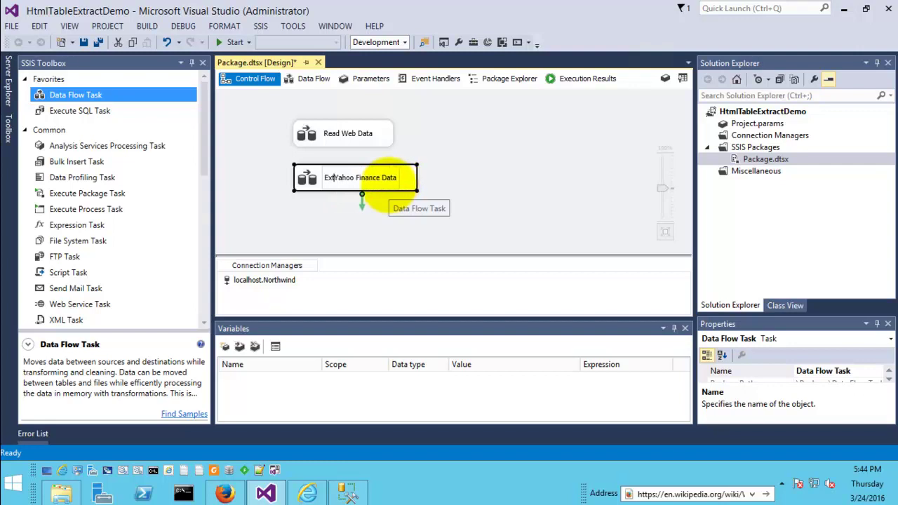
click(497, 174)
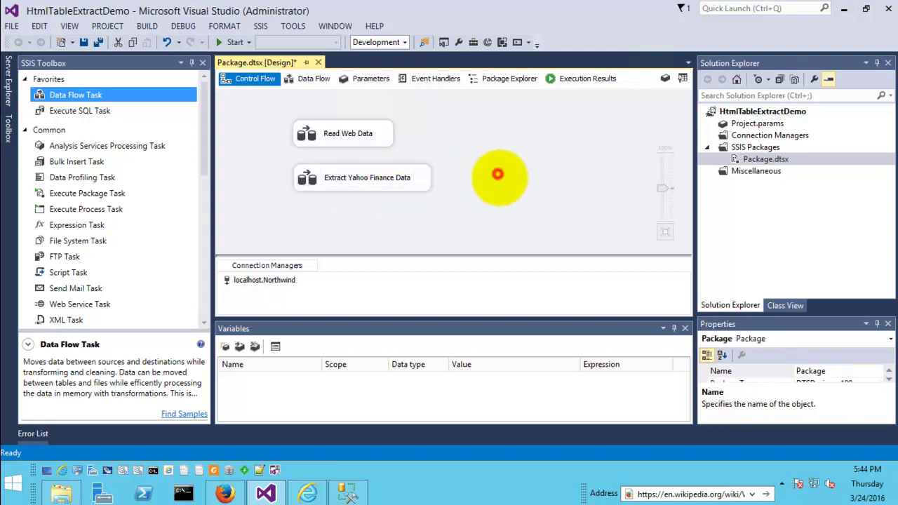
Step: Open the Extract Yahoo Finance Data task's data flow and add a ZS HTML Table Source named Yahoo Data
double_click(377, 177)
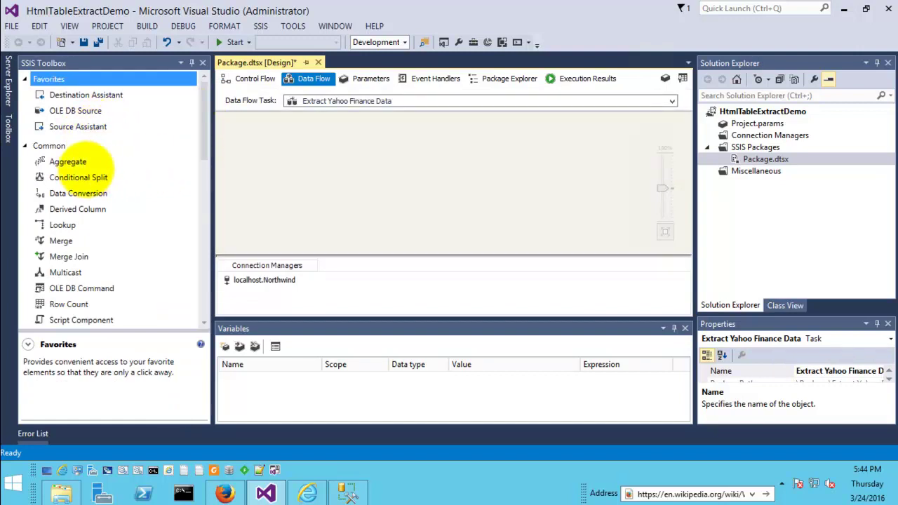
drag(203, 150, 200, 100)
scroll(190, 241, down, 9)
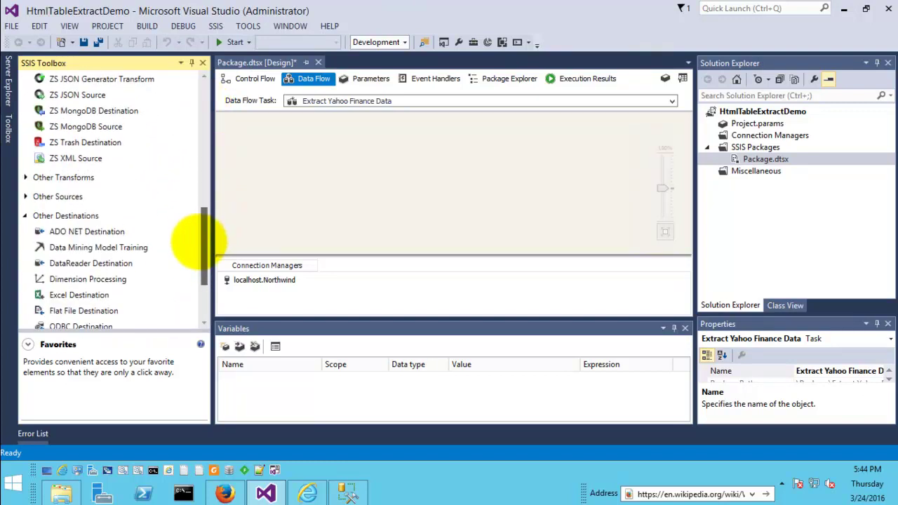
click(78, 92)
scroll(119, 147, up, 3)
drag(62, 226, 323, 138)
click(359, 143)
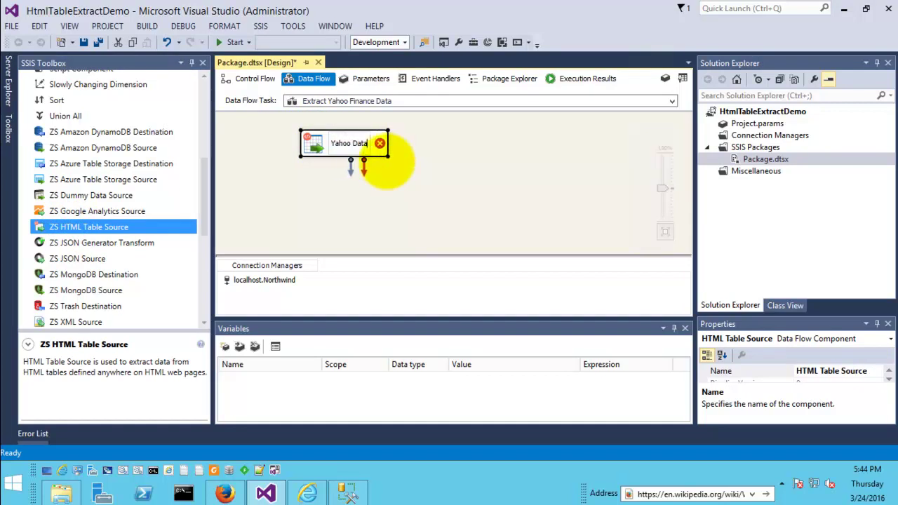
text(Yahoo Data)
click(443, 168)
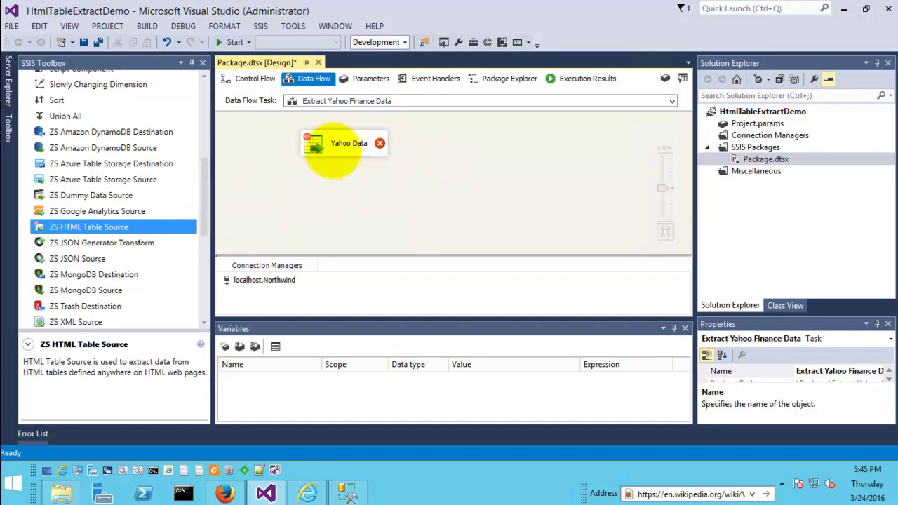
Step: Add a ZS Trash Destination below the Yahoo Data source in the data flow
drag(202, 204, 204, 275)
click(84, 138)
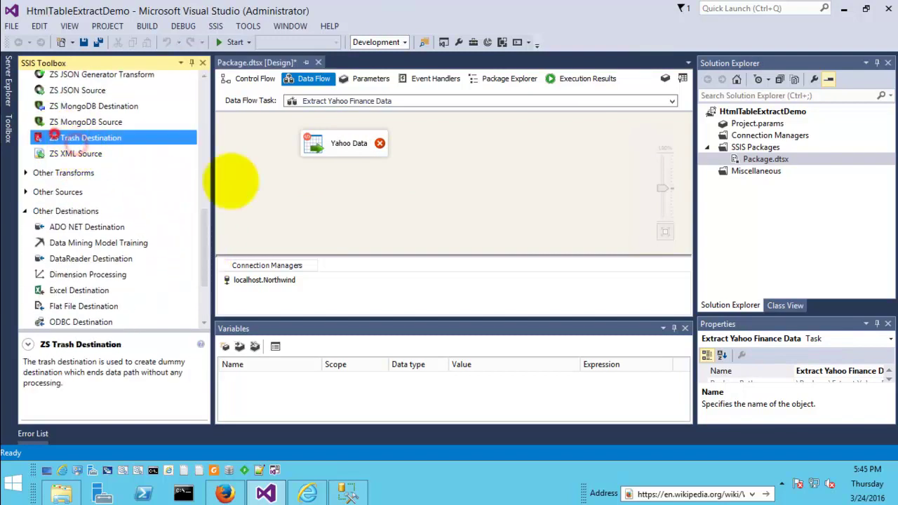
drag(304, 181, 355, 195)
click(342, 145)
Step: Open the Yahoo Data source's editor and load the Example2 settings
double_click(320, 147)
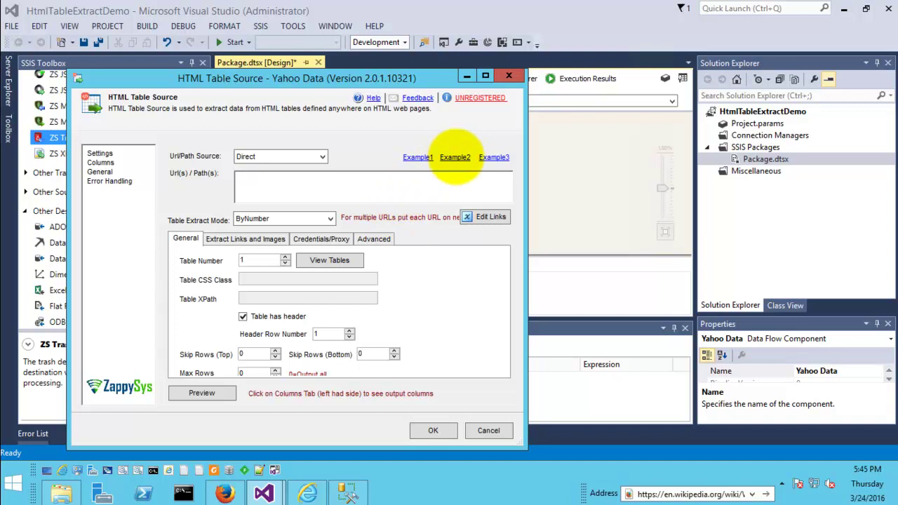
click(455, 158)
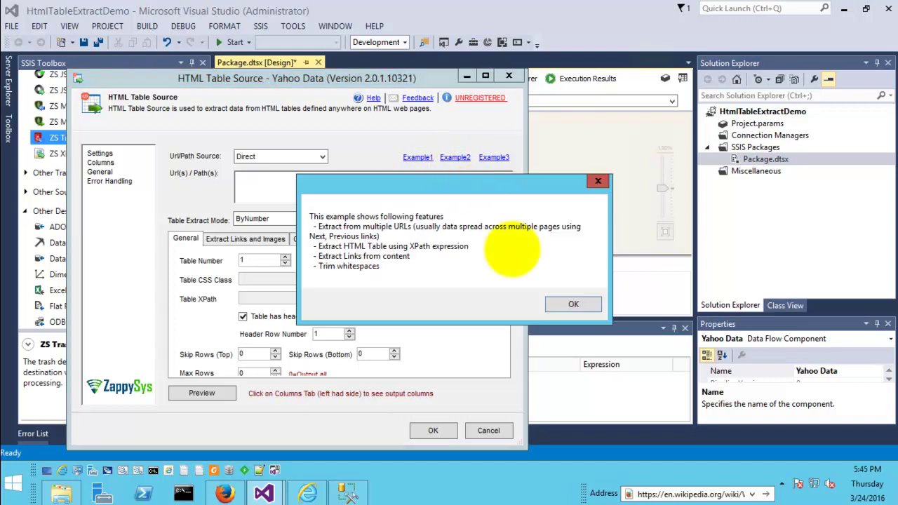
click(574, 303)
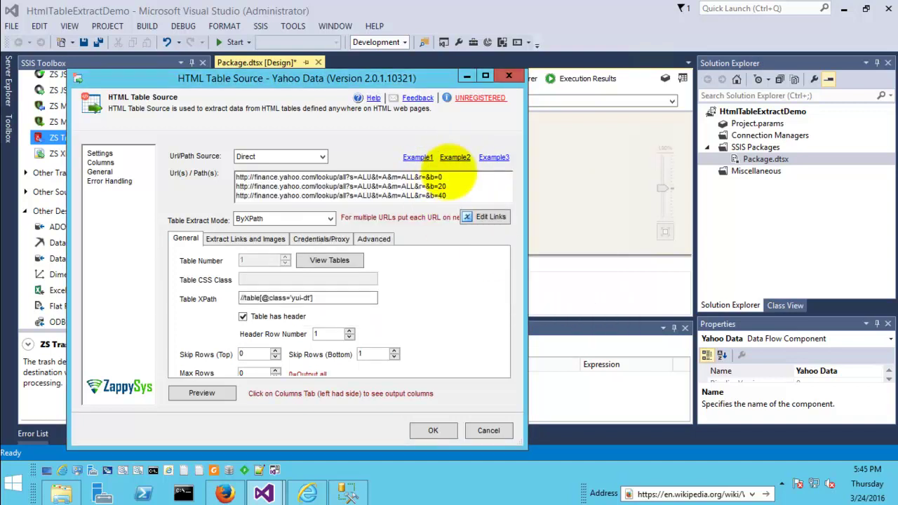
Step: Examine the Yahoo Finance lookup URLs in the source's URL list and enlarge the HTML Table Source dialog
drag(447, 176, 237, 178)
drag(473, 181, 190, 172)
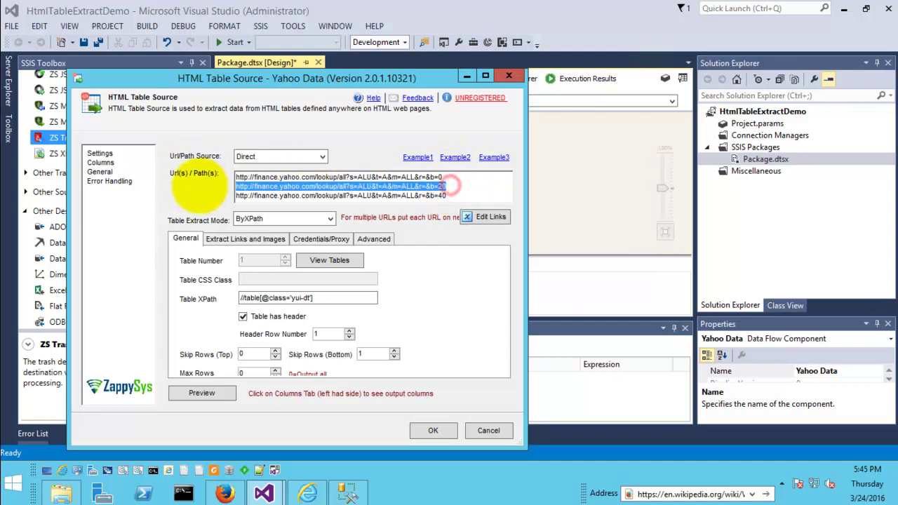
drag(467, 190, 186, 181)
click(384, 186)
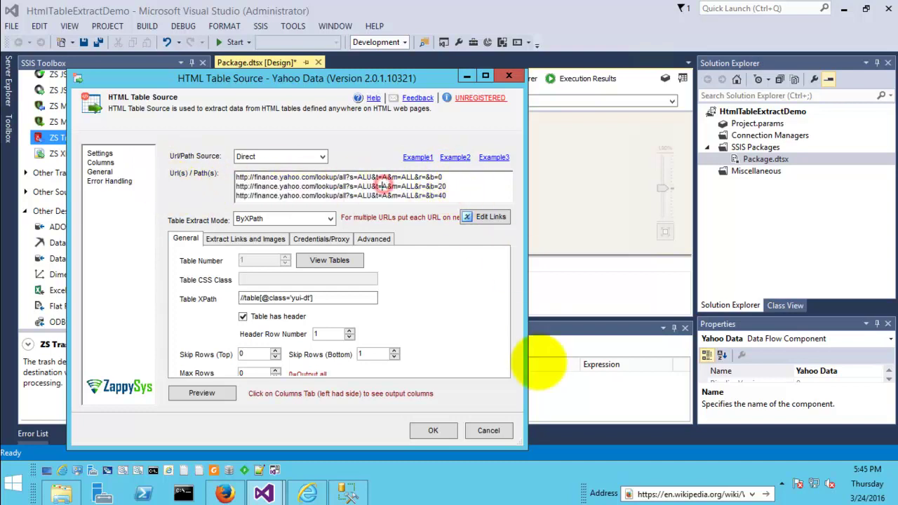
drag(519, 441, 572, 452)
Step: Copy the first Yahoo Finance URL, the one ending in b=0, and open it in Internet Explorer
drag(445, 178, 203, 171)
right_click(333, 175)
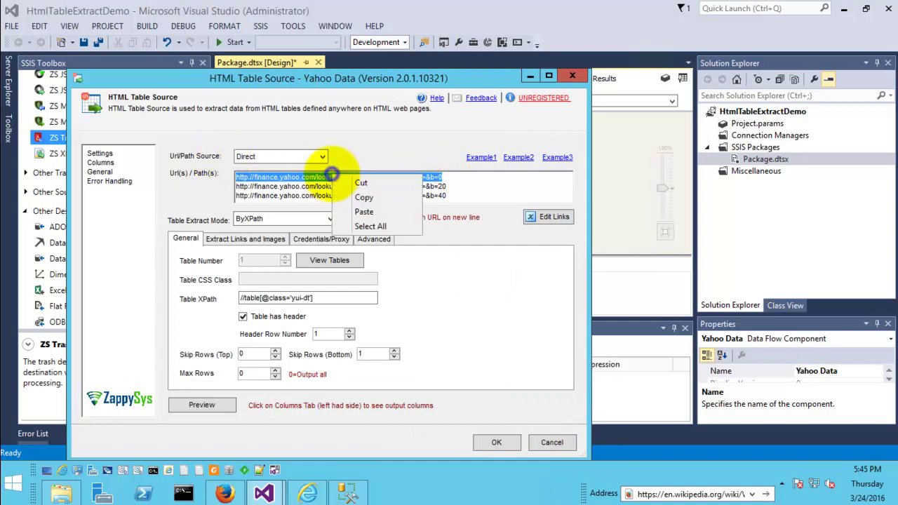
click(364, 197)
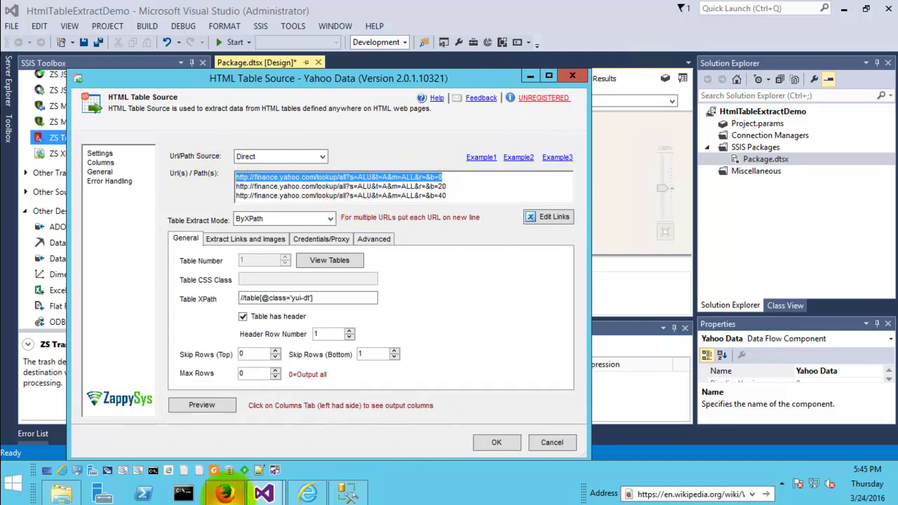
click(307, 494)
click(171, 25)
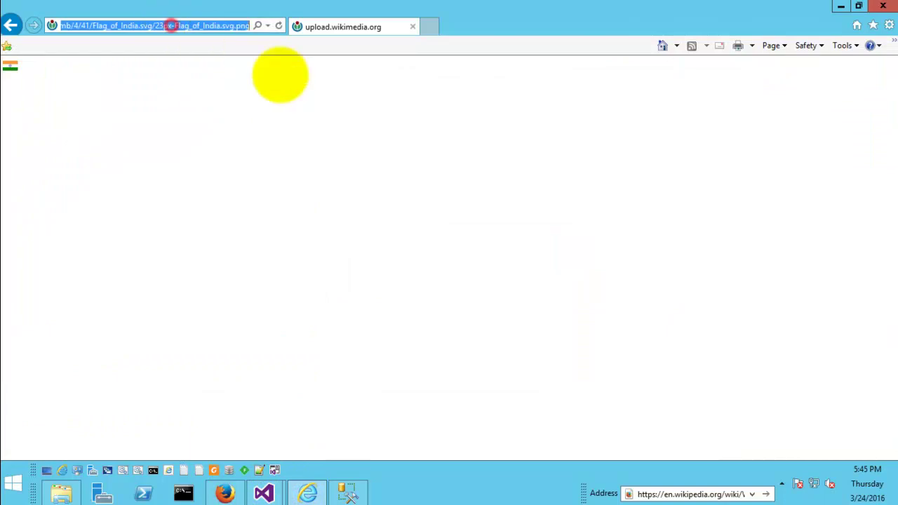
key(ctrl+v)
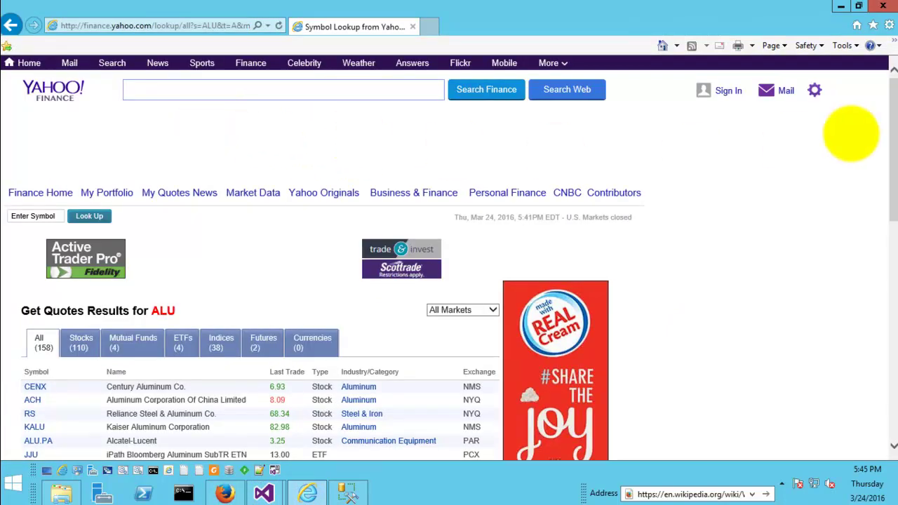
Step: Open the page's F12 Developer Tools and select the table element that holds the symbol lookup results
click(845, 46)
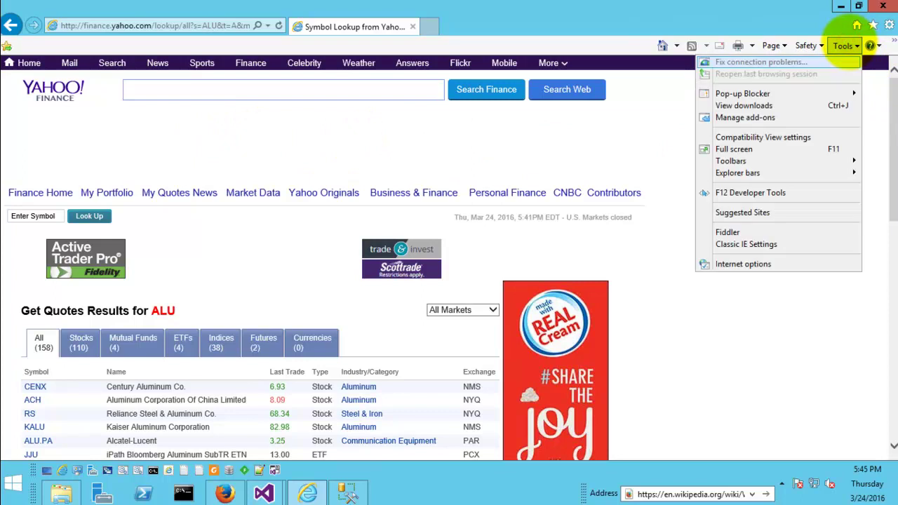
click(733, 191)
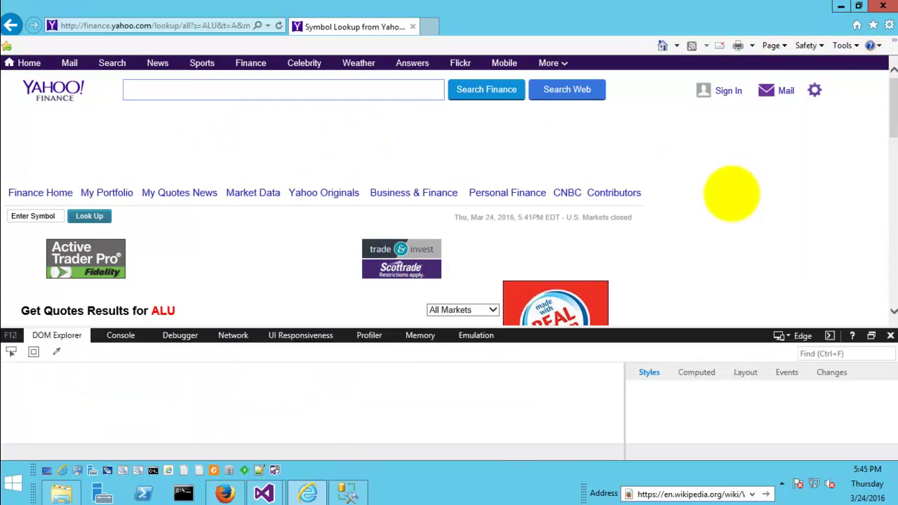
drag(890, 119, 886, 166)
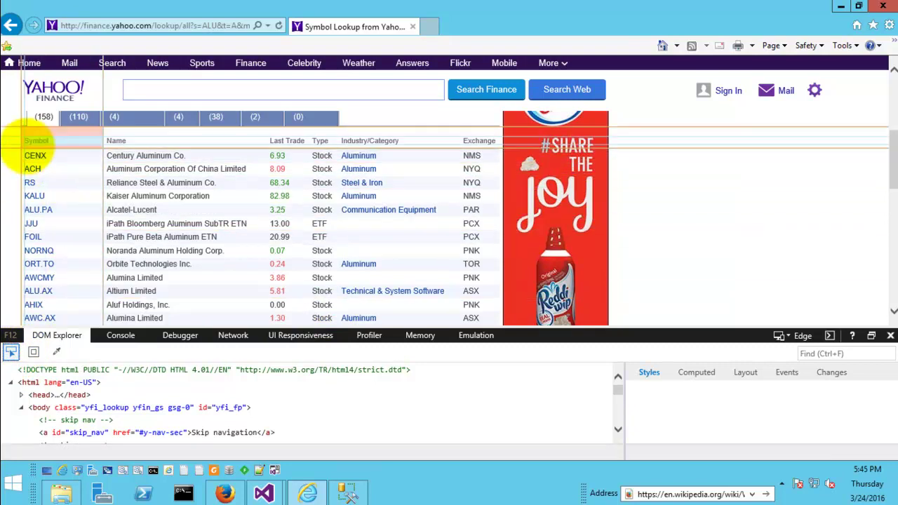
click(24, 153)
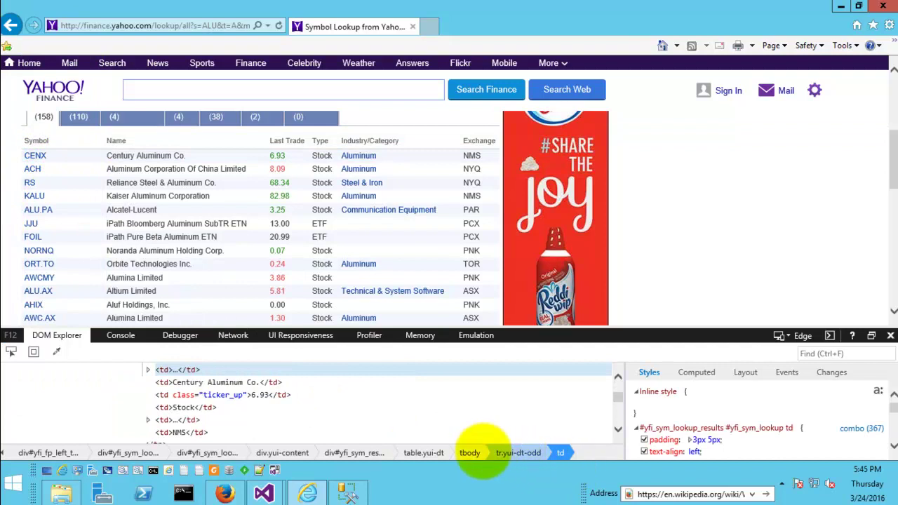
click(414, 452)
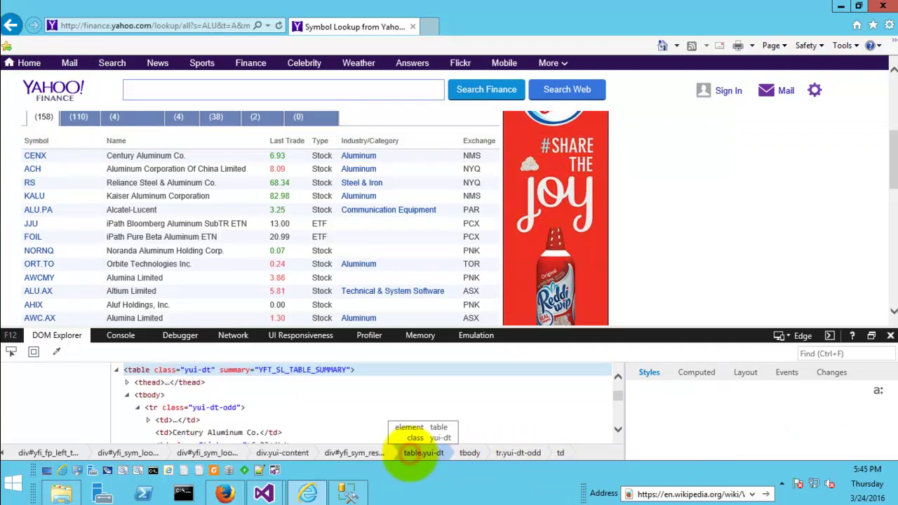
Step: Copy the class value yui-dt from the table element in the DOM Explorer
double_click(193, 369)
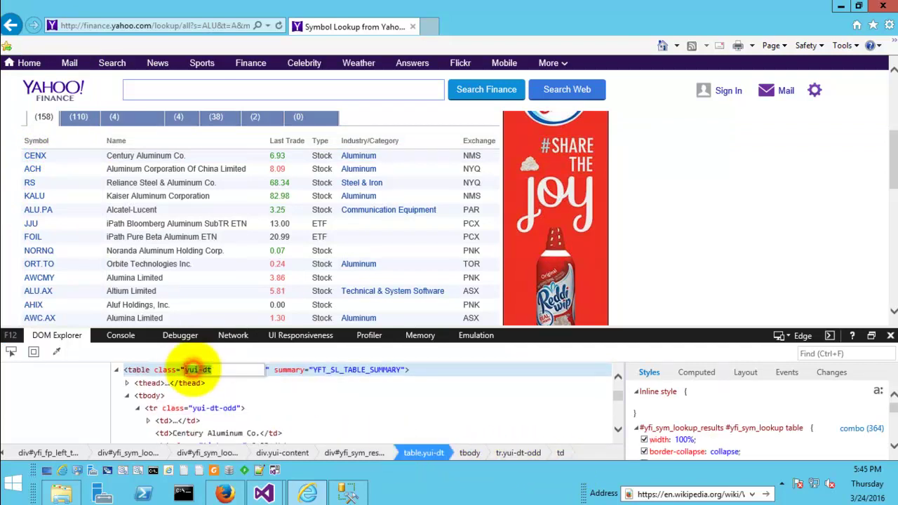
right_click(198, 370)
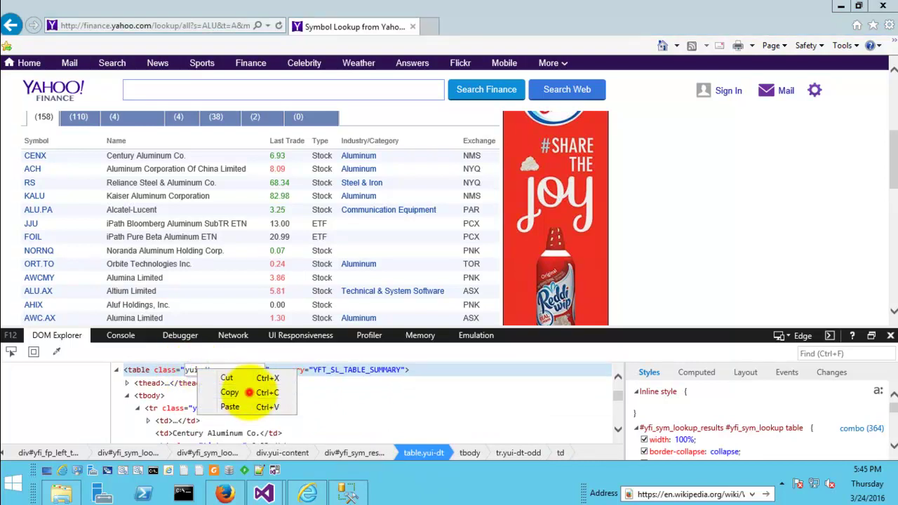
click(250, 393)
click(128, 370)
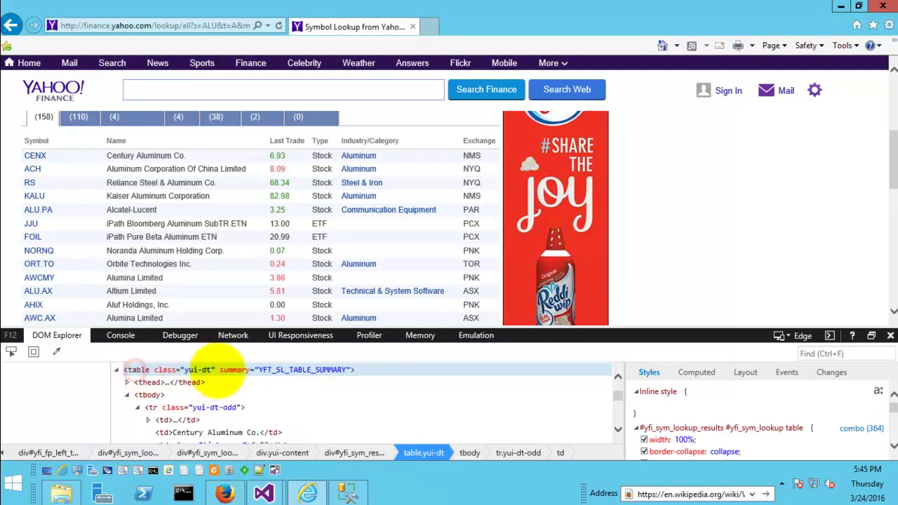
Step: Switch back to the HTML Table Source dialog and review the ByXPath extract mode, table XPath, header row and bottom skip rows
click(264, 493)
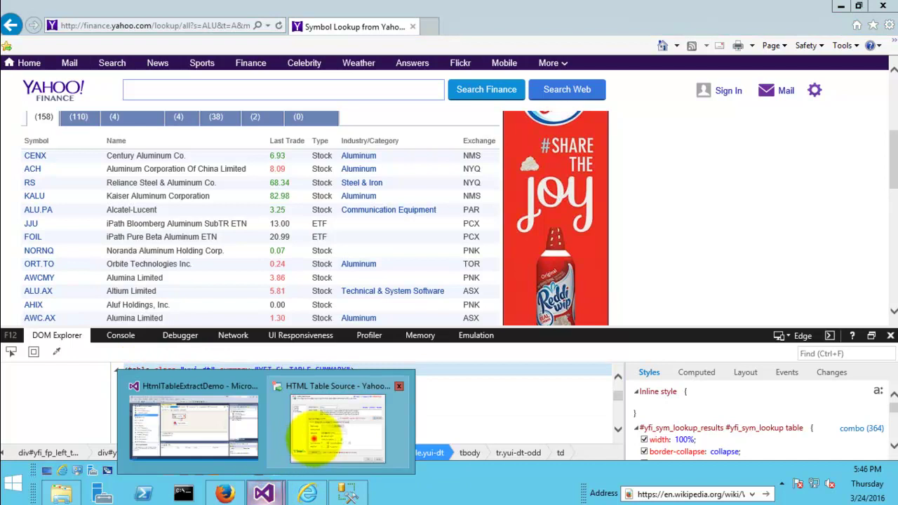
click(313, 433)
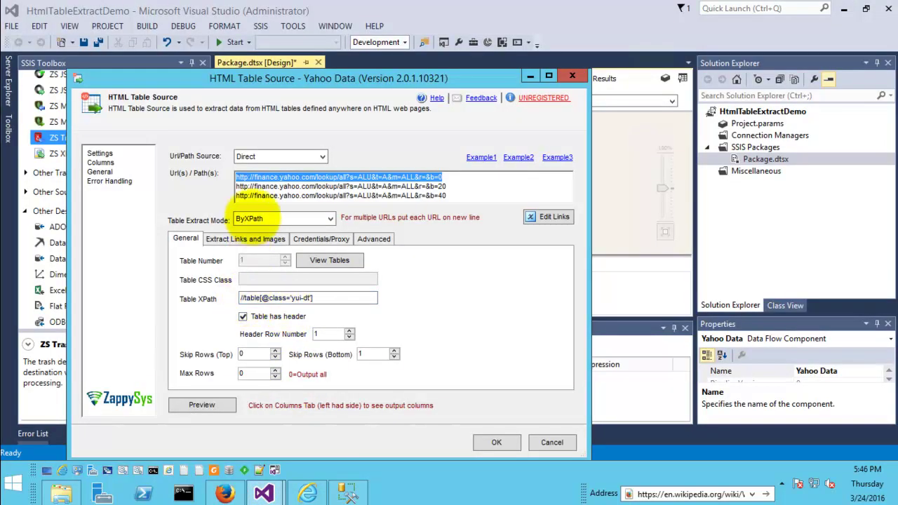
click(253, 218)
click(251, 250)
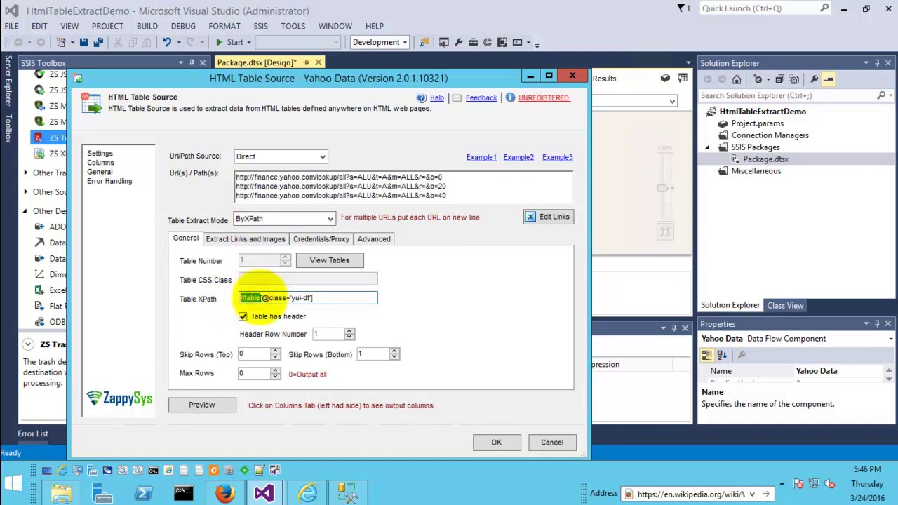
click(278, 298)
drag(277, 298, 330, 299)
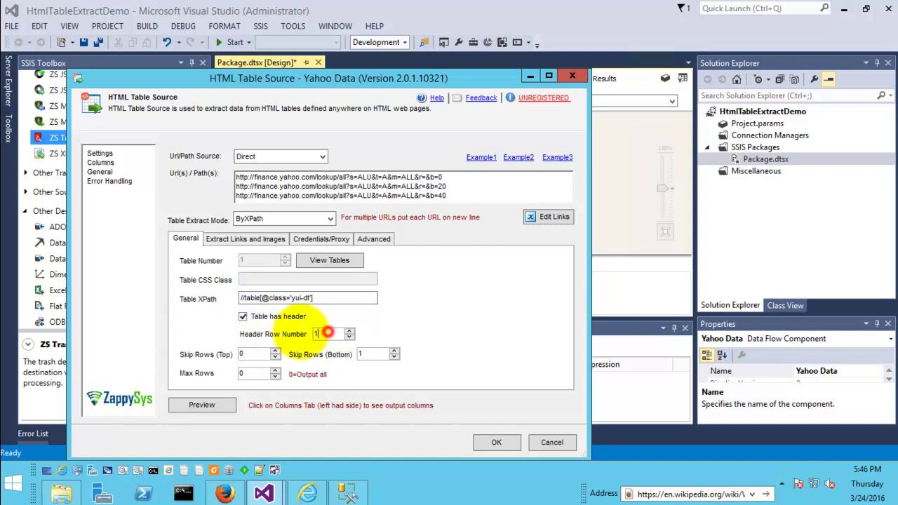
double_click(372, 355)
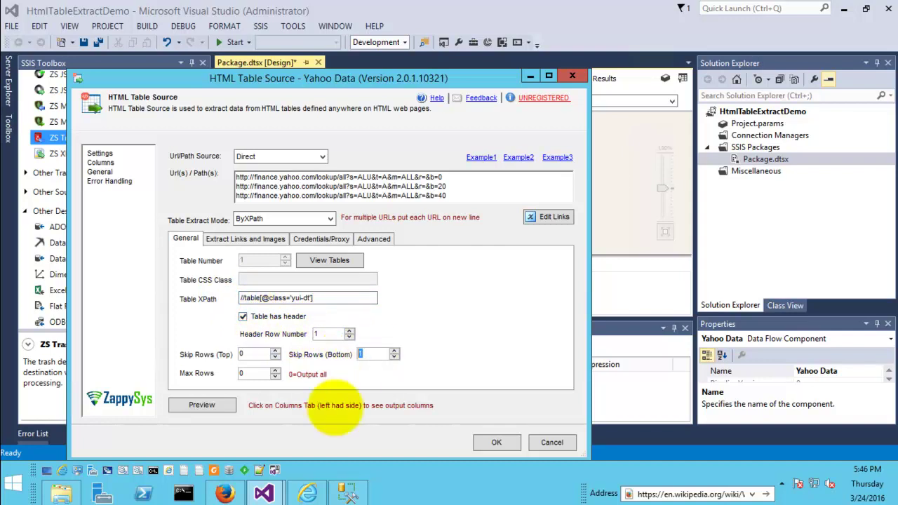
Step: Switch to Internet Explorer and inspect the pagination line and the last table rows at the end of the results
click(309, 494)
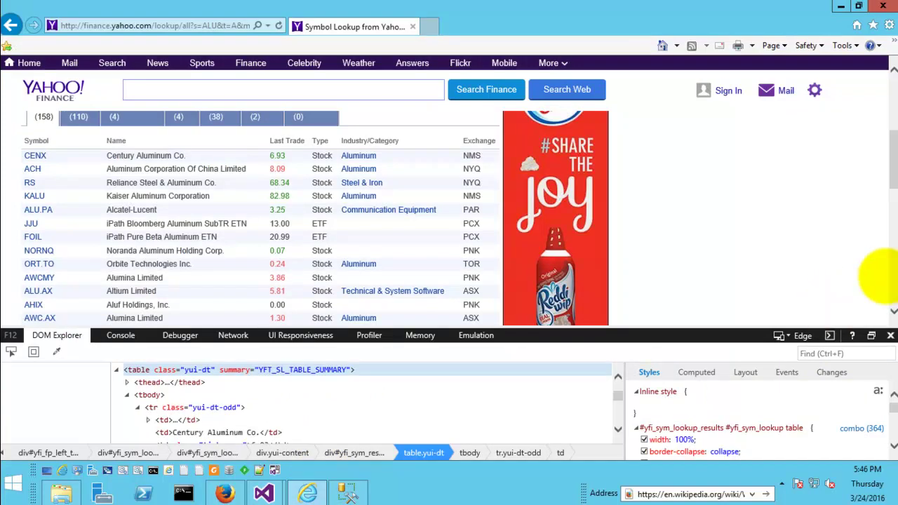
drag(886, 166, 886, 204)
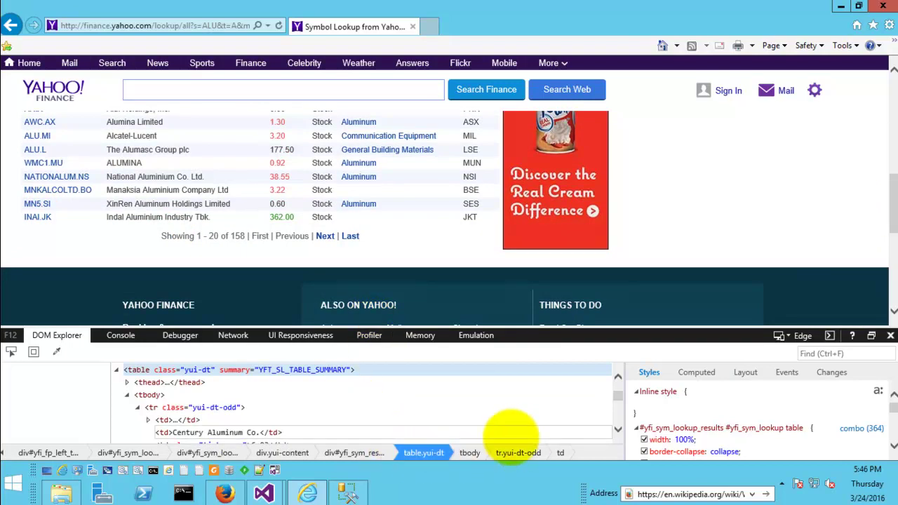
click(10, 351)
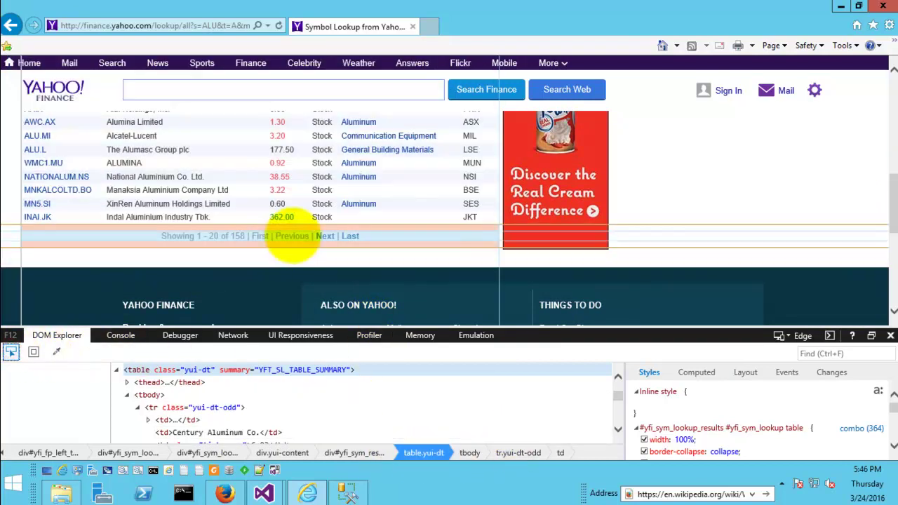
click(42, 228)
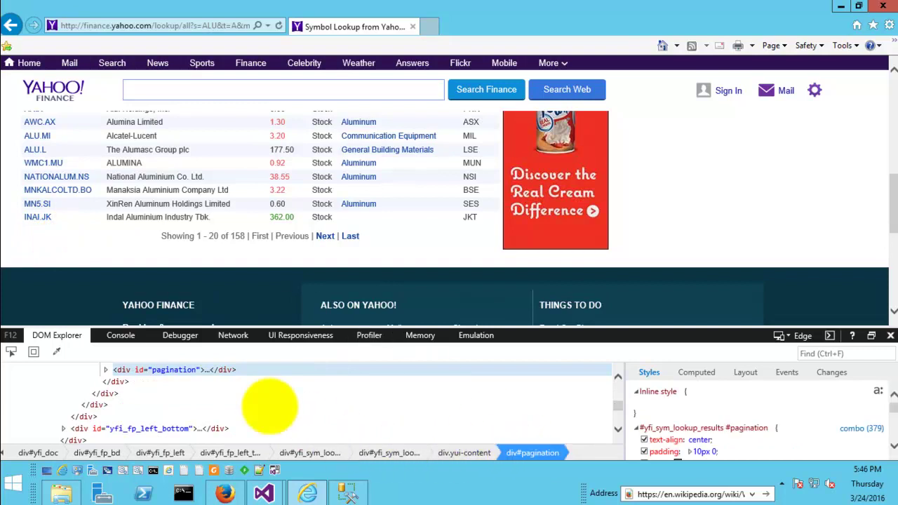
click(617, 376)
click(617, 377)
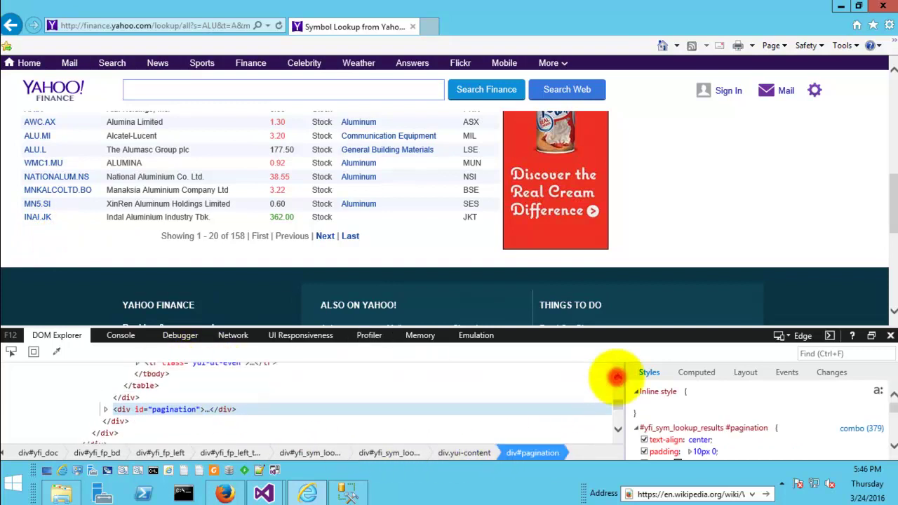
click(200, 383)
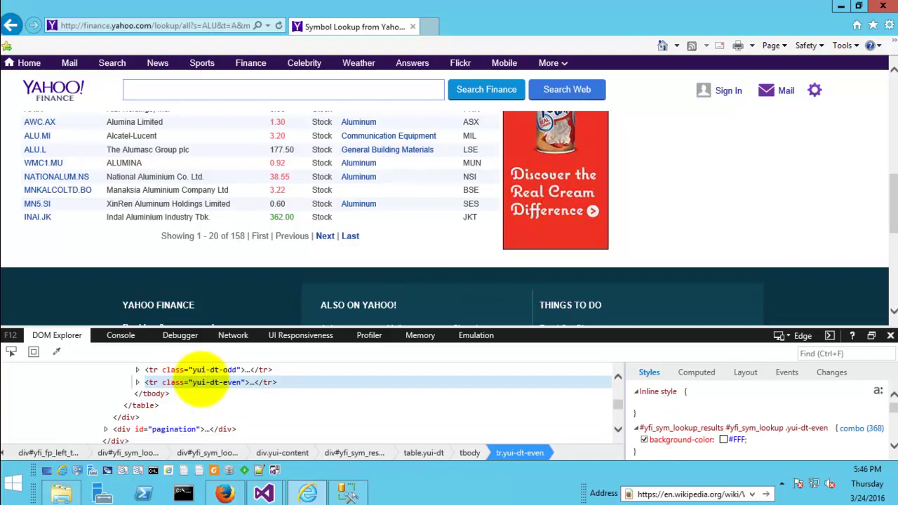
click(12, 351)
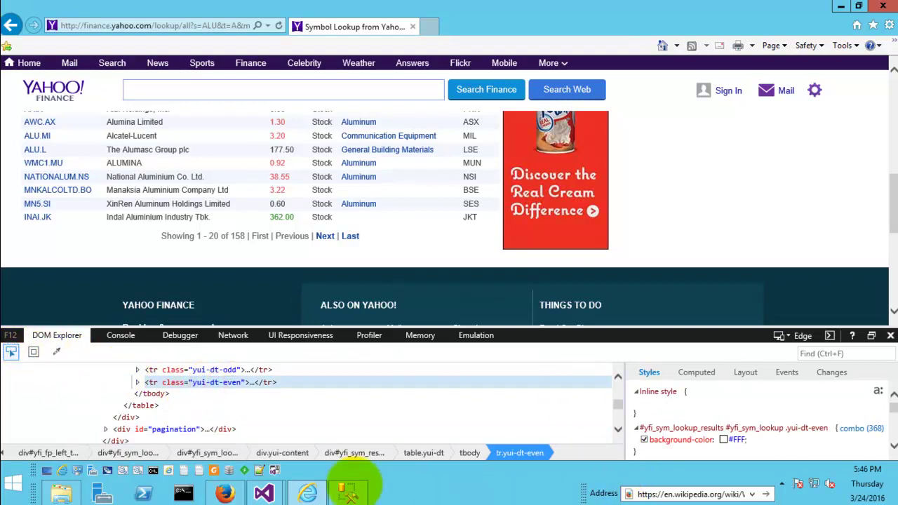
Step: Return to the HTML Table Source dialog, preview the extracted data, and examine the row numbers through the last row
mouse_move(264, 493)
click(322, 442)
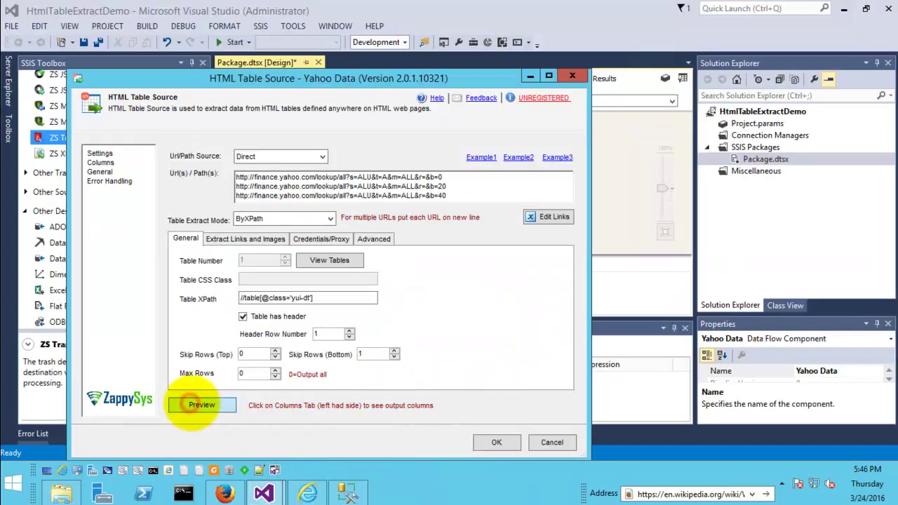
click(191, 404)
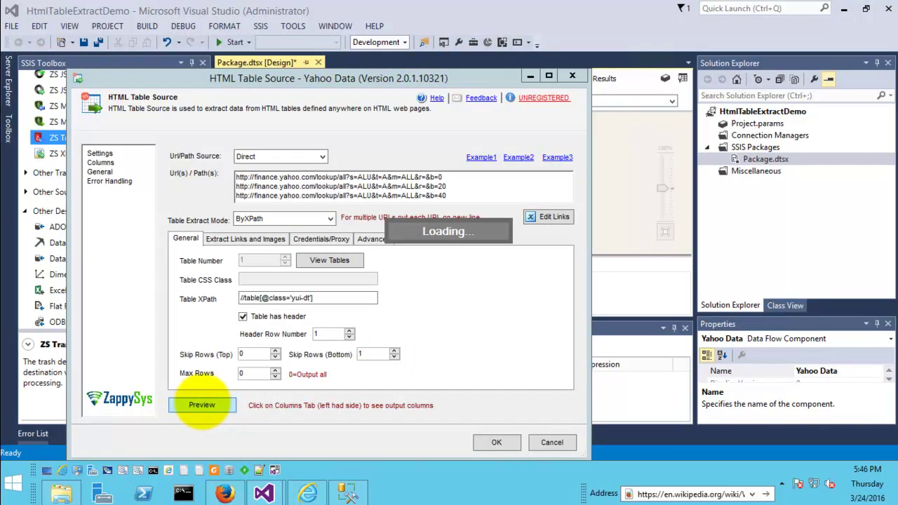
drag(427, 115, 428, 126)
click(98, 162)
drag(207, 162, 92, 162)
click(142, 178)
click(134, 208)
click(428, 219)
drag(429, 218, 411, 220)
click(116, 209)
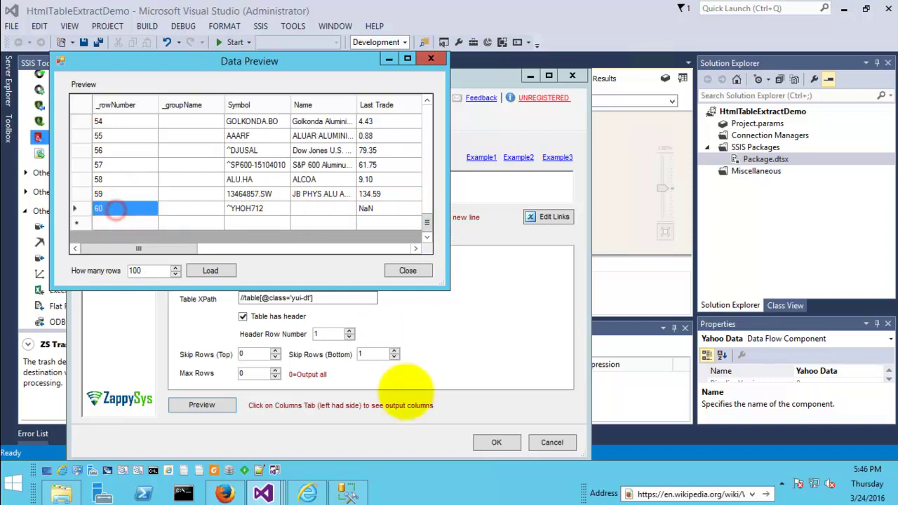
Step: Compare the row range shown on the Yahoo Finance page in Internet Explorer with the last row of the data preview
click(309, 491)
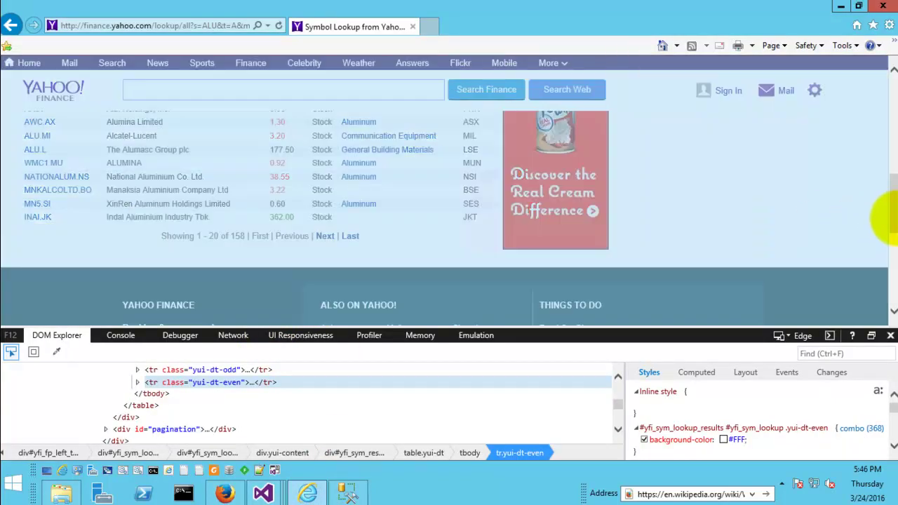
drag(890, 218, 877, 202)
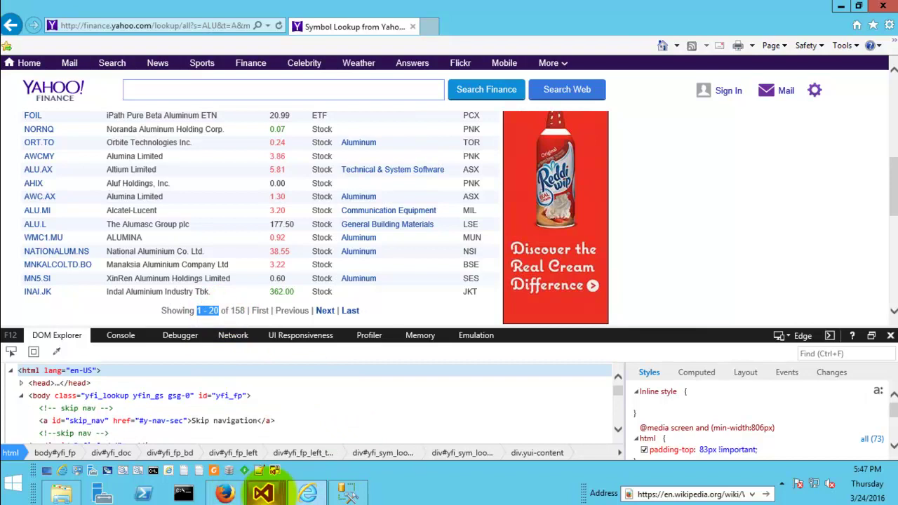
mouse_move(263, 493)
click(372, 438)
click(104, 206)
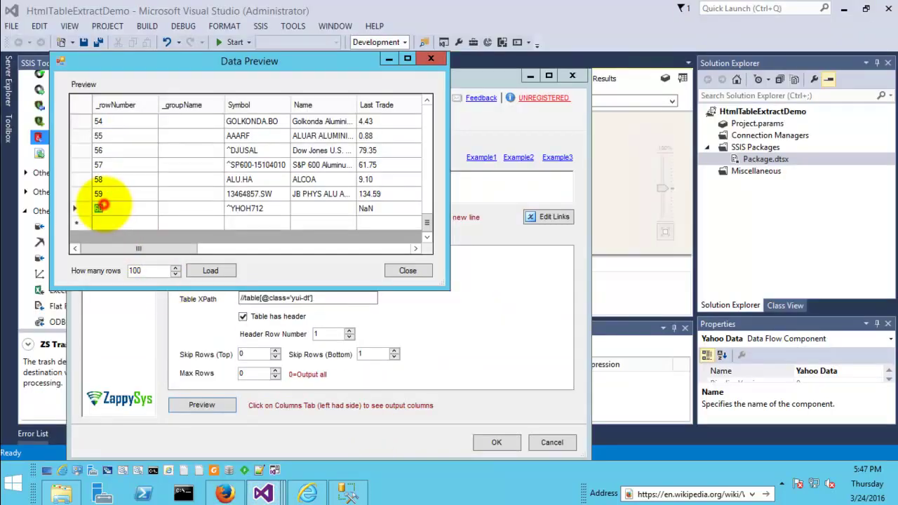
Step: Look back through the extracted rows in the data preview and close the preview
click(149, 181)
scroll(231, 155, up, 10)
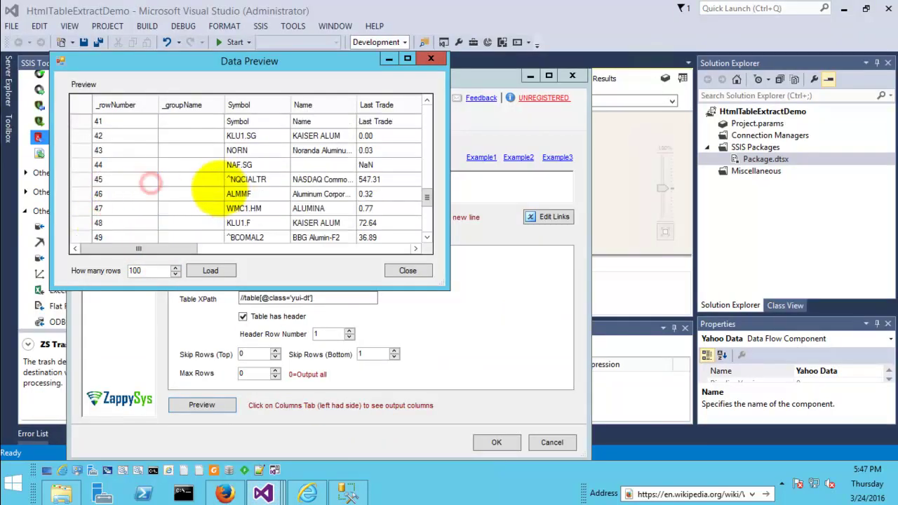
click(407, 270)
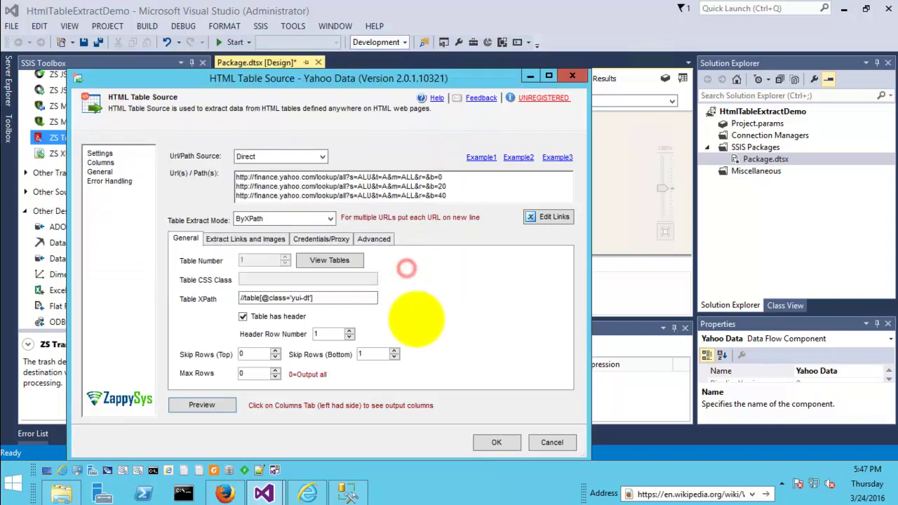
click(489, 443)
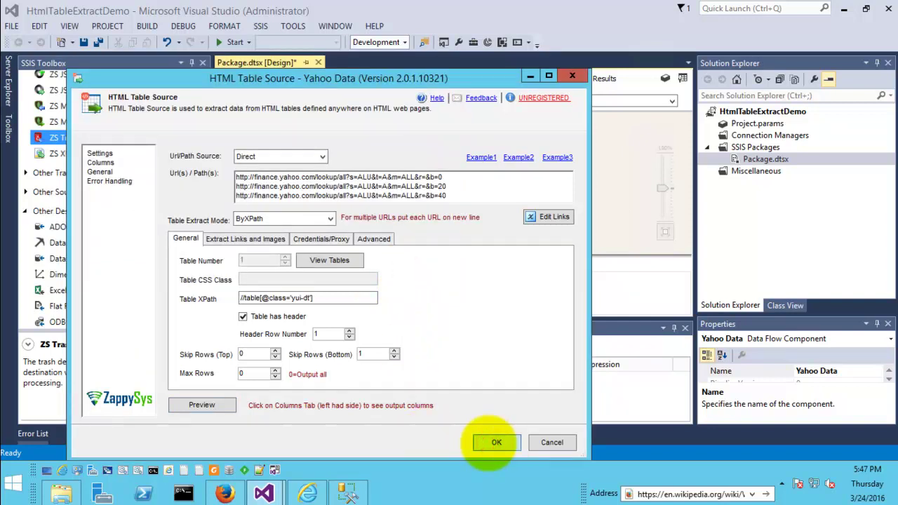
Step: Examine the Yahoo Finance URLs in the enlarged link editor and the variables available for insertion, leaving the editor without changes
click(545, 216)
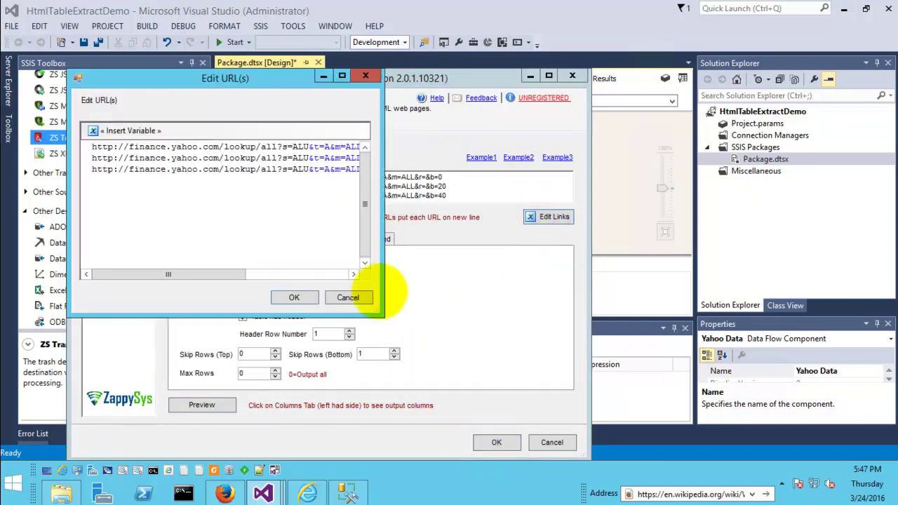
drag(384, 315, 816, 287)
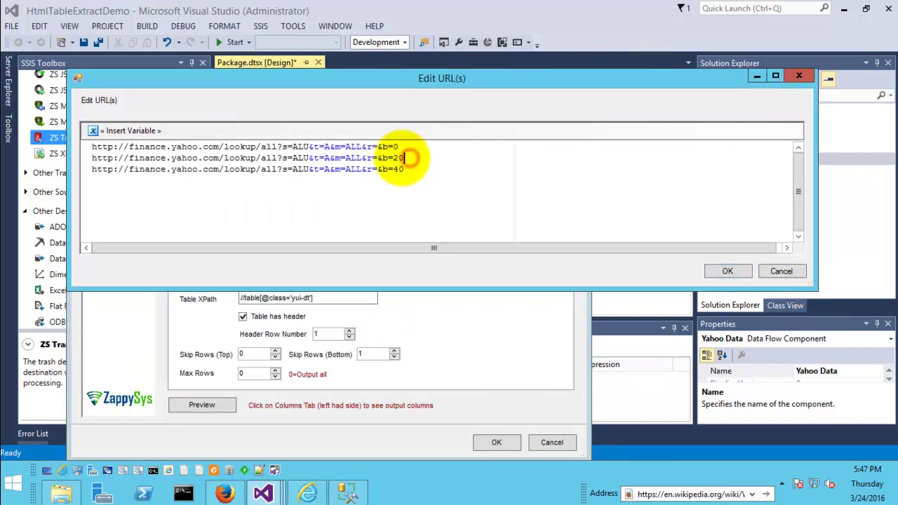
click(144, 130)
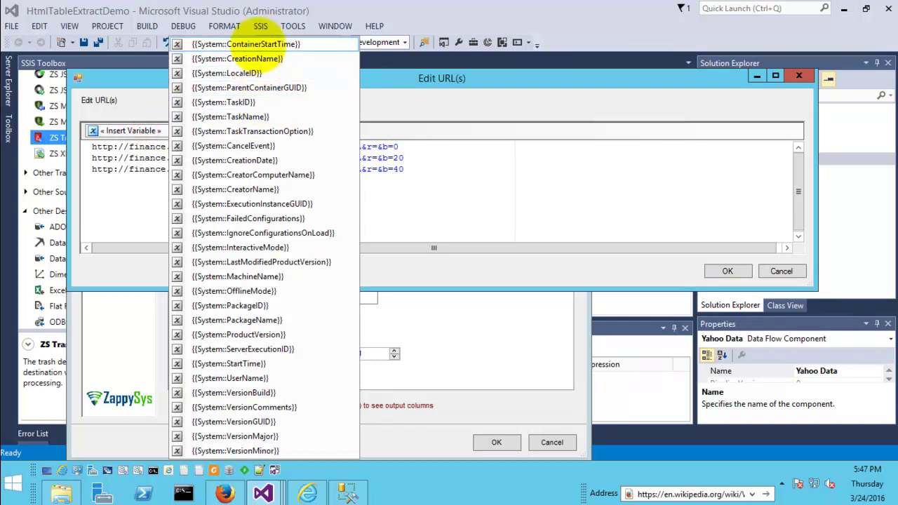
click(242, 44)
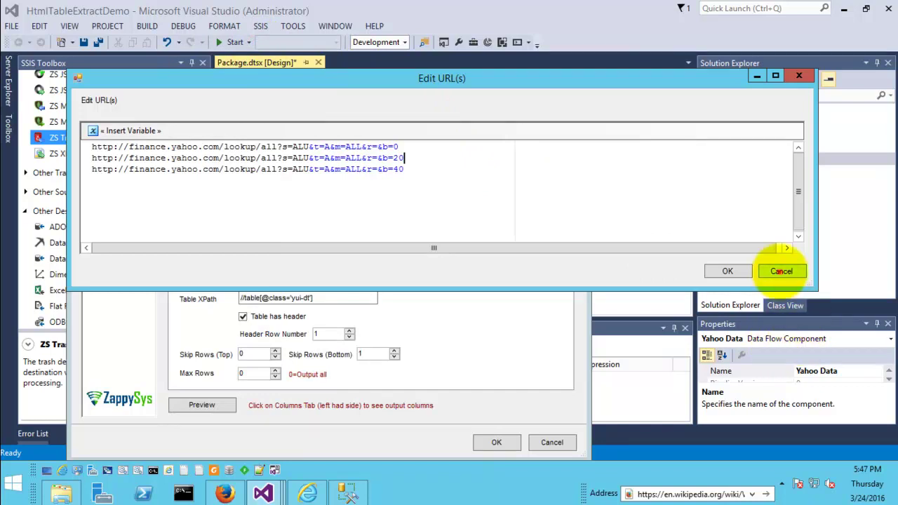
click(780, 269)
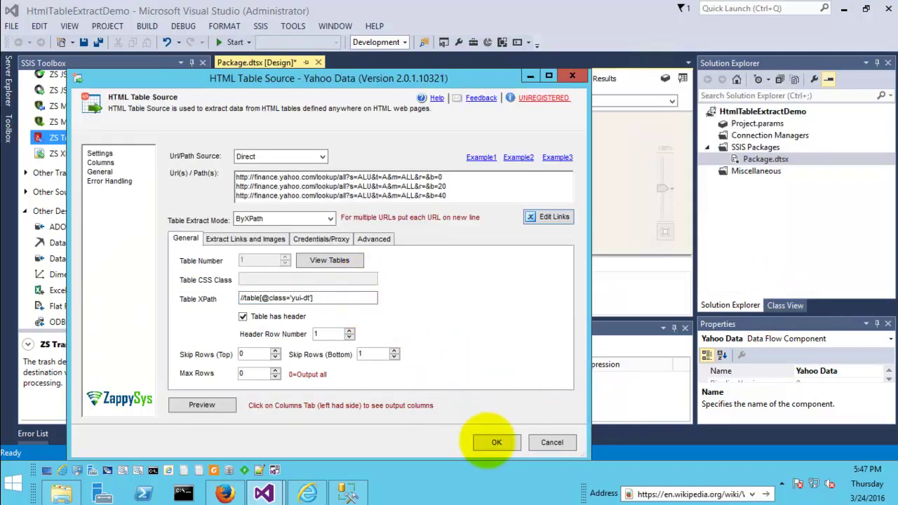
Step: Save the HTML Table Source settings and enable a data viewer on the path from Yahoo Data to Trash Destination
click(491, 442)
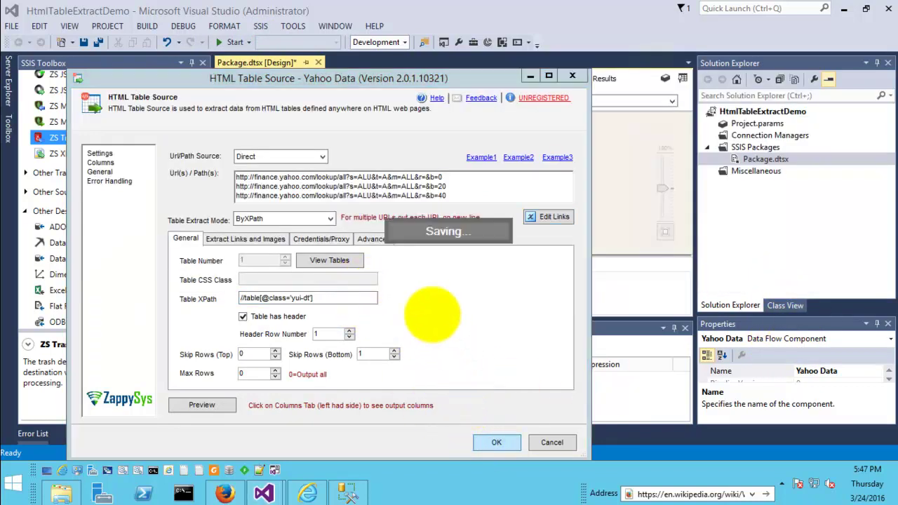
right_click(461, 150)
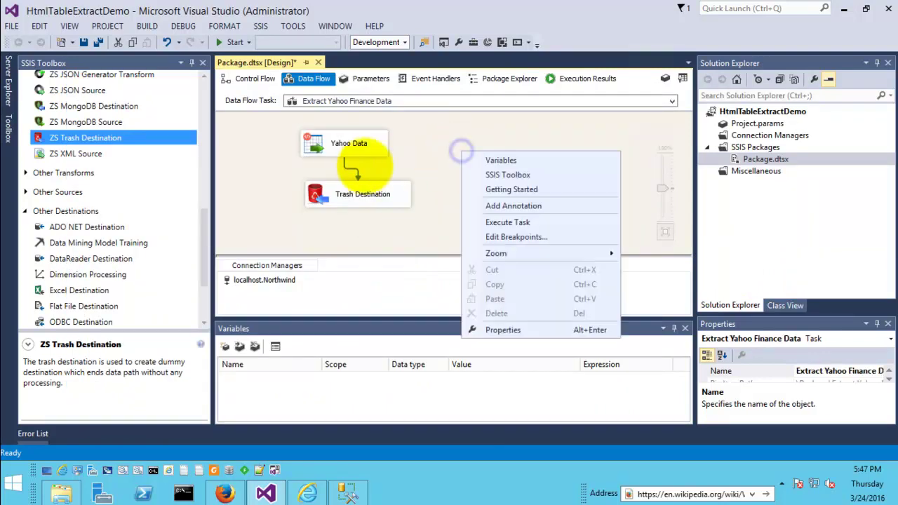
click(342, 165)
right_click(344, 163)
click(421, 201)
Step: Execute the Extract Yahoo Finance Data data flow task from its design surface
click(517, 167)
right_click(518, 167)
click(584, 239)
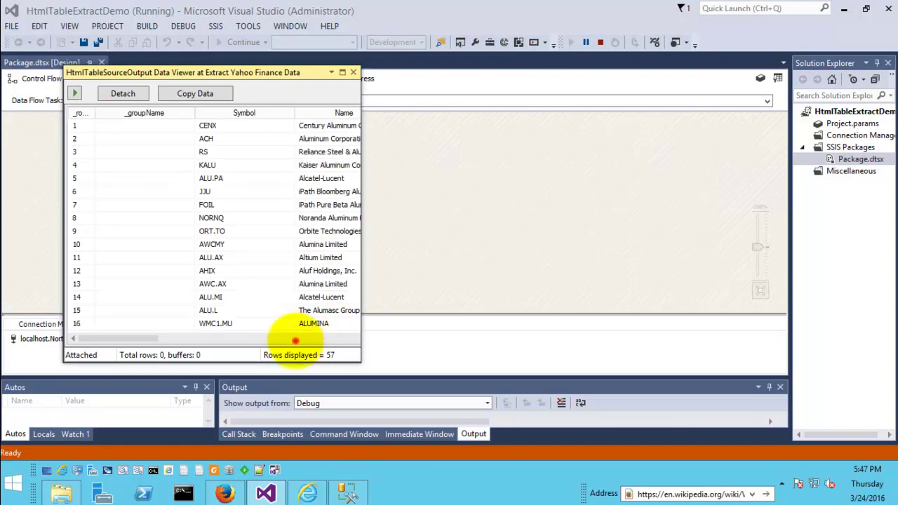
Step: Examine the links in the Industry/Category_Links column of the data viewer, widening the column and the viewer window
click(296, 340)
drag(296, 340, 367, 341)
drag(319, 112, 541, 124)
click(277, 138)
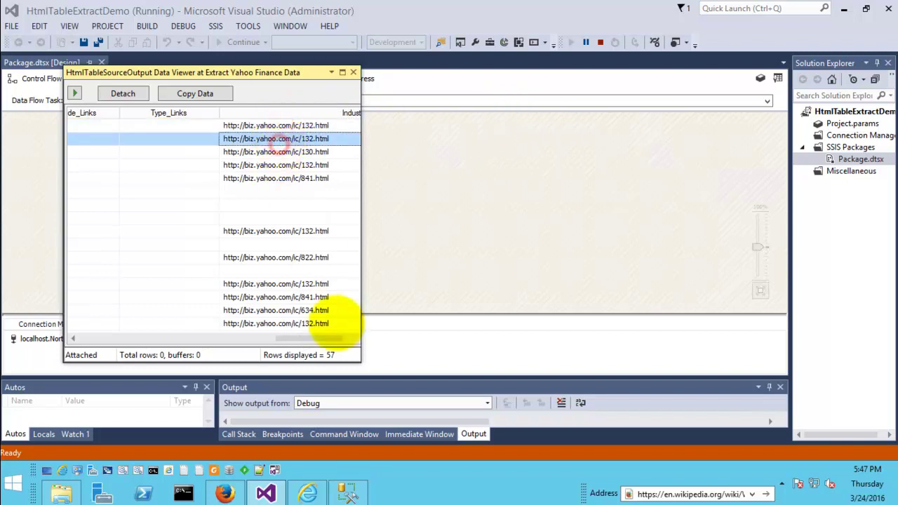
drag(360, 317, 534, 321)
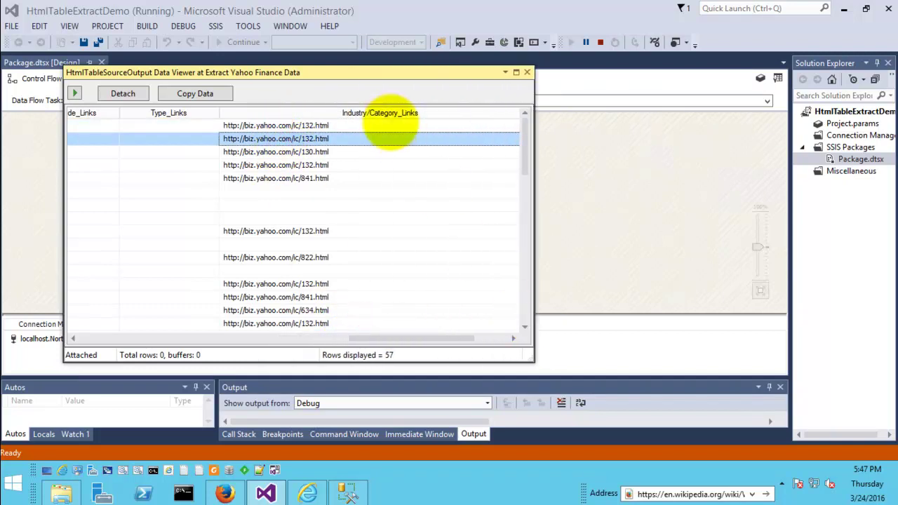
Step: Widen the Symbol_Links column in the data viewer and read the full URLs extracted for the symbols
drag(381, 337, 239, 338)
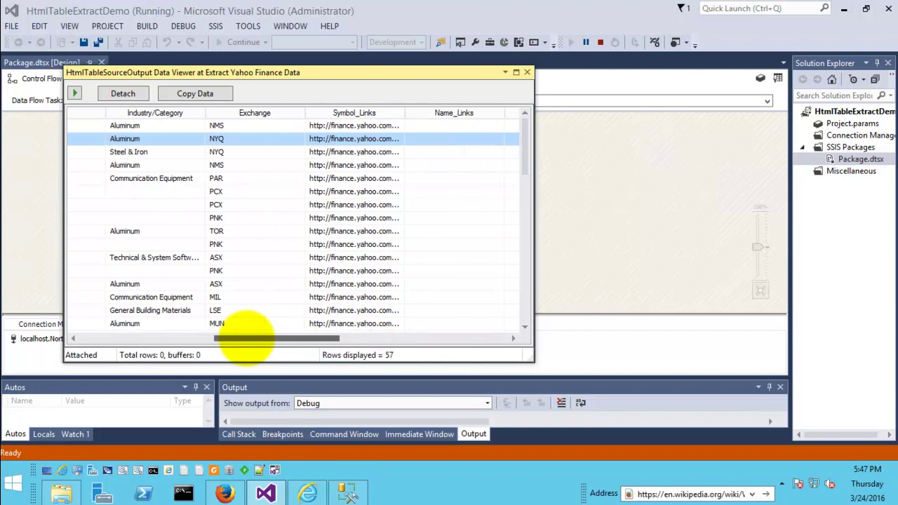
click(346, 125)
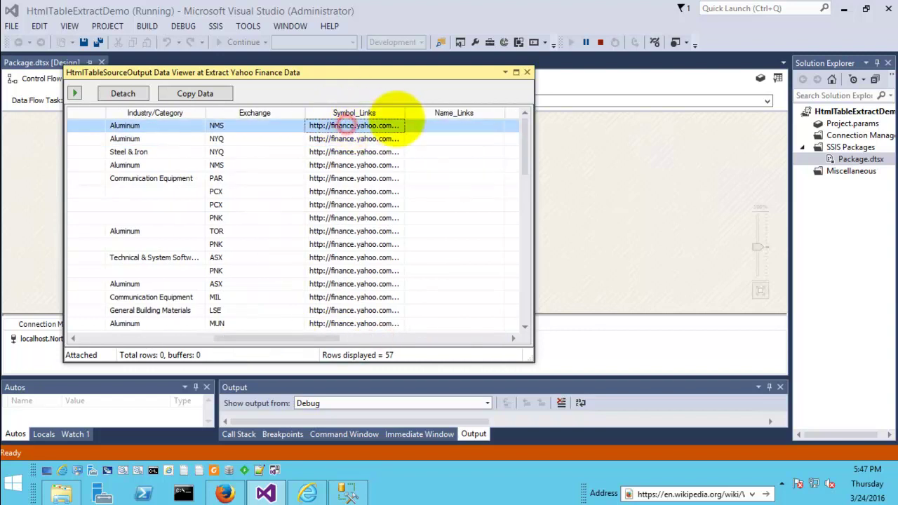
drag(405, 113, 565, 118)
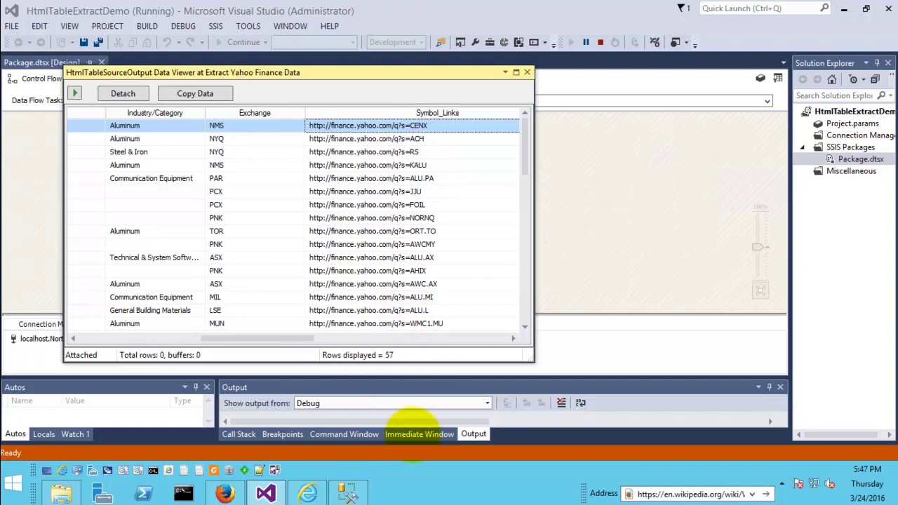
Step: Switch to Internet Explorer and inspect the FOIL symbol's link element in the DOM Explorer
click(309, 493)
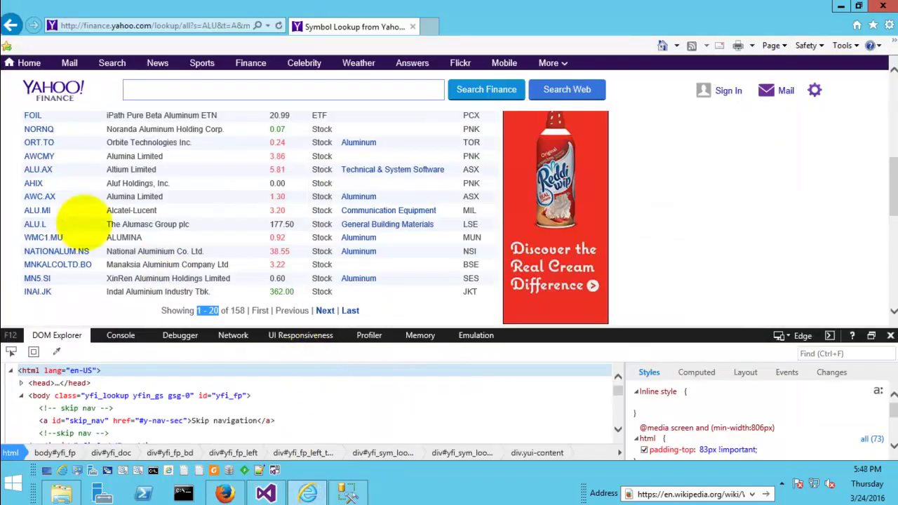
click(10, 351)
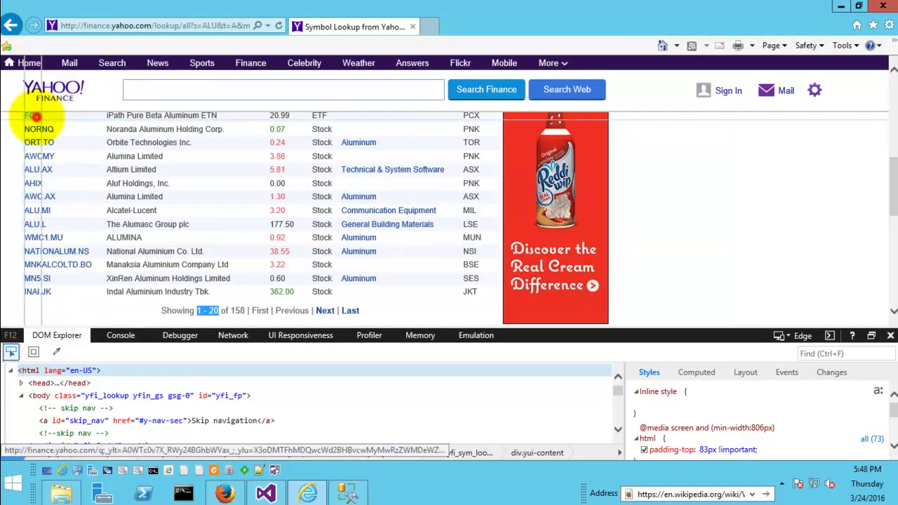
click(32, 115)
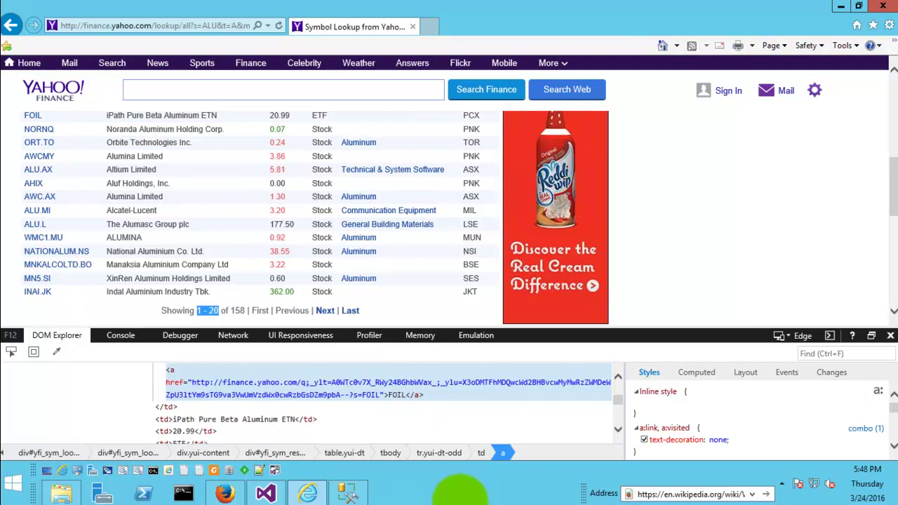
Step: Return to Visual Studio, close the data viewer after checking its remaining columns, and stop debugging
click(270, 493)
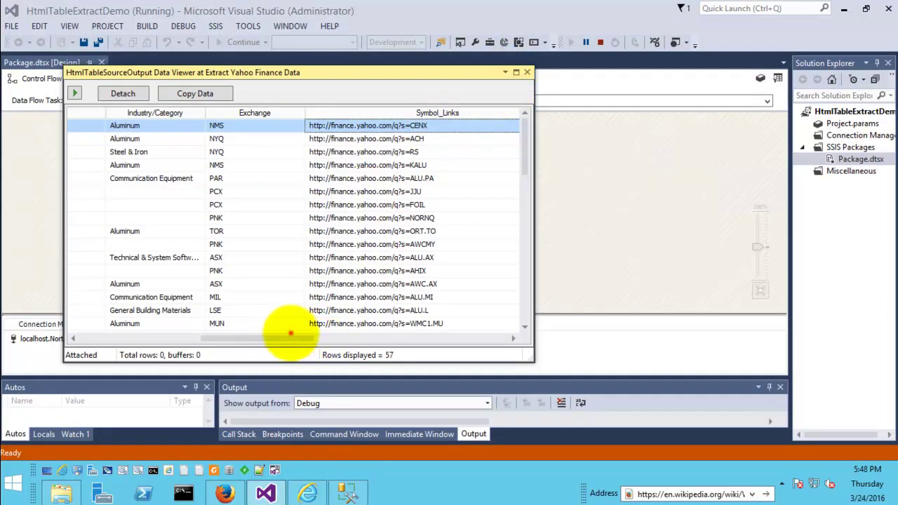
drag(223, 338, 491, 329)
click(526, 72)
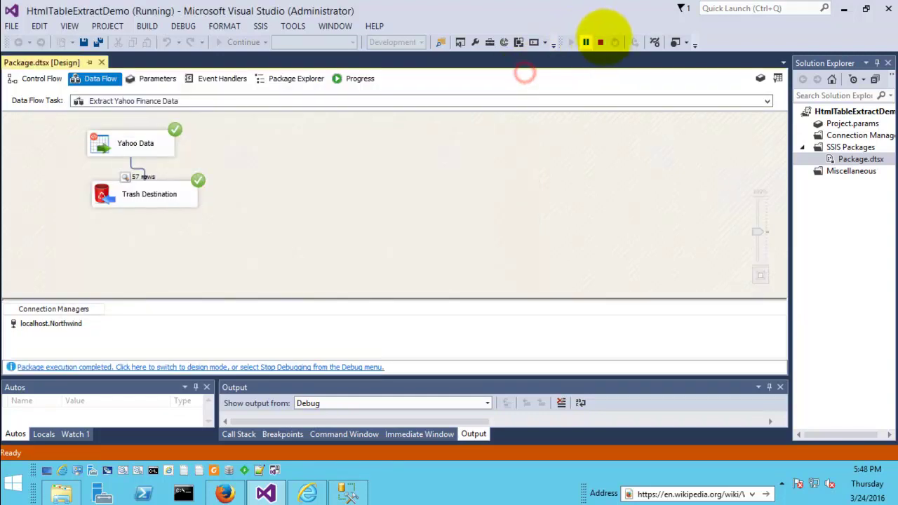
click(605, 42)
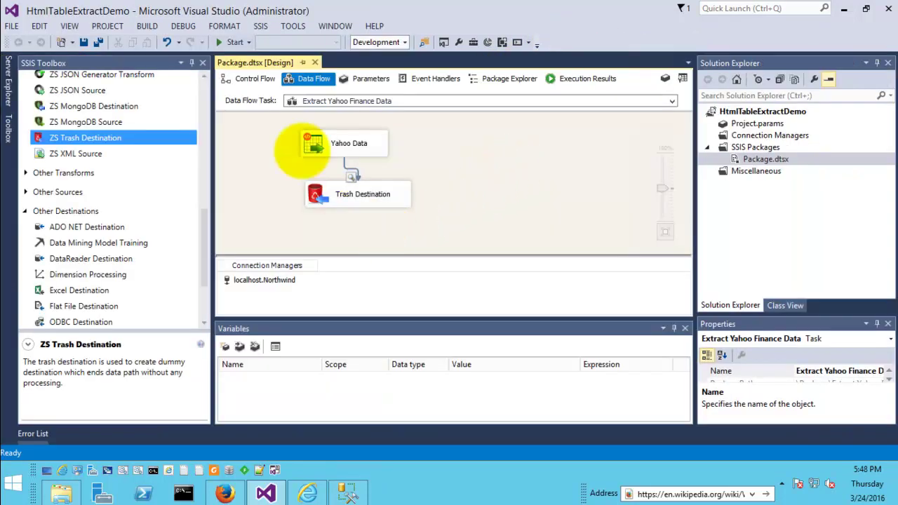
Step: Add a Data Flow Task named Read Local HTML File to the control flow, placed beside the existing tasks
click(236, 78)
click(457, 201)
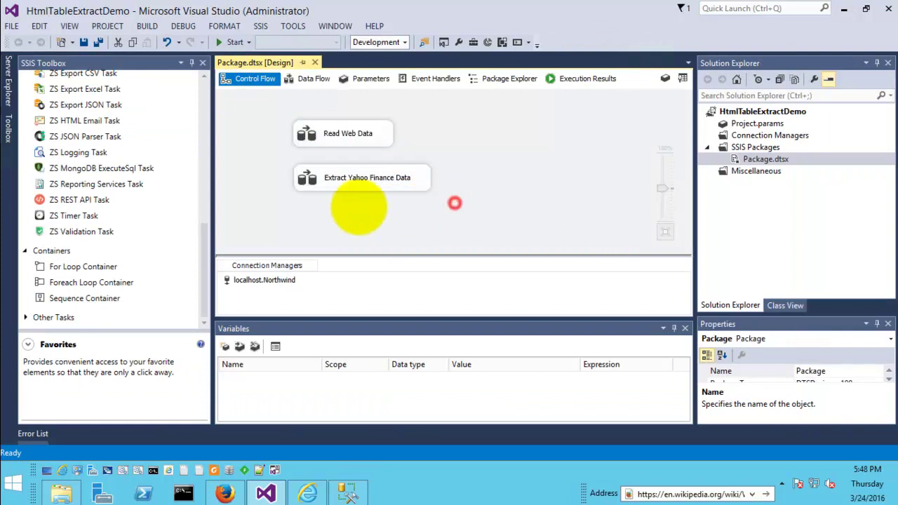
drag(203, 238, 220, 110)
click(63, 94)
drag(63, 93, 514, 131)
click(517, 134)
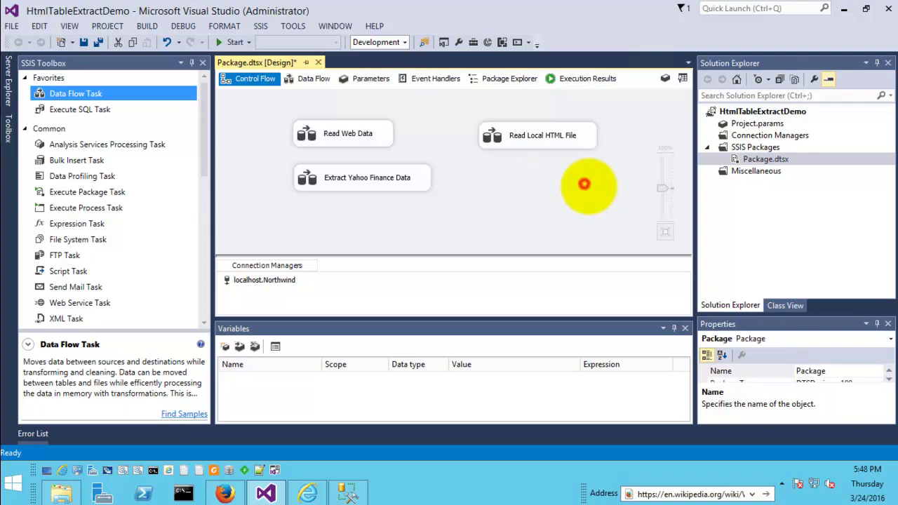
drag(511, 136, 544, 167)
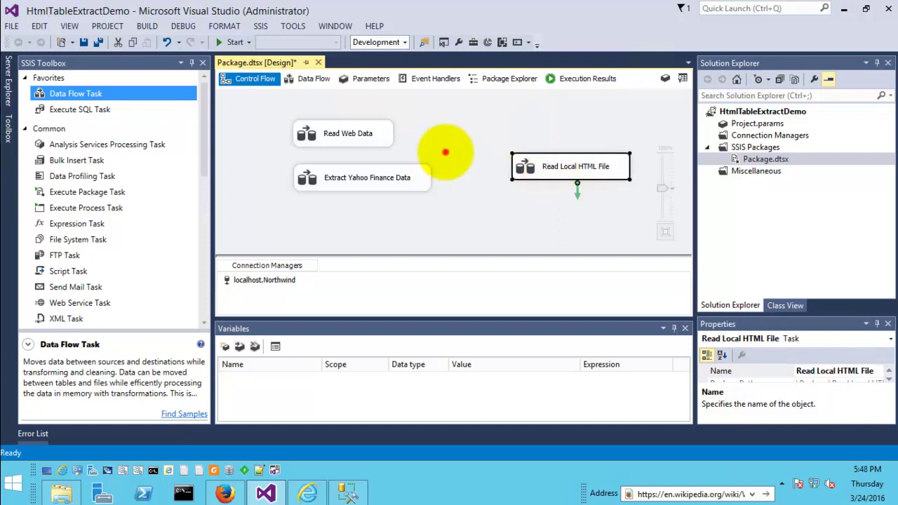
click(445, 151)
Step: Add a Sequence Container to the control flow and move the Read Local HTML File task into it
drag(205, 137, 209, 292)
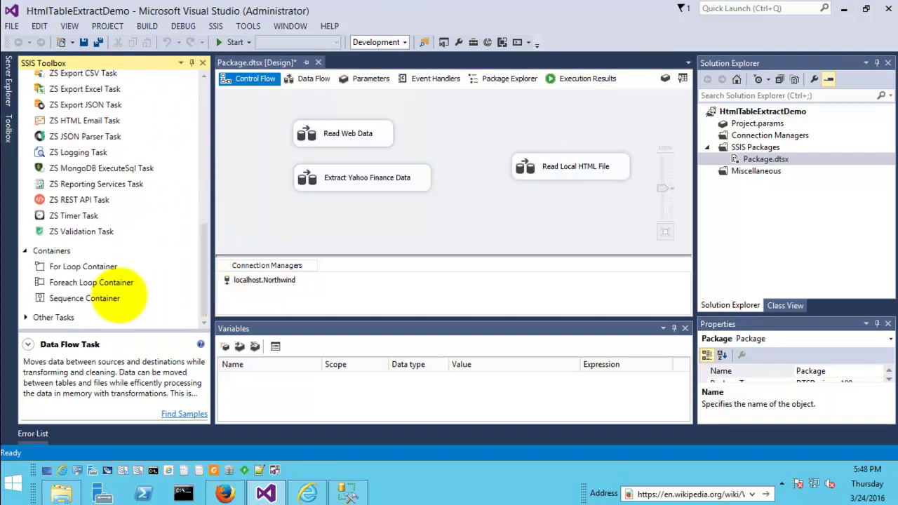
drag(88, 299, 483, 111)
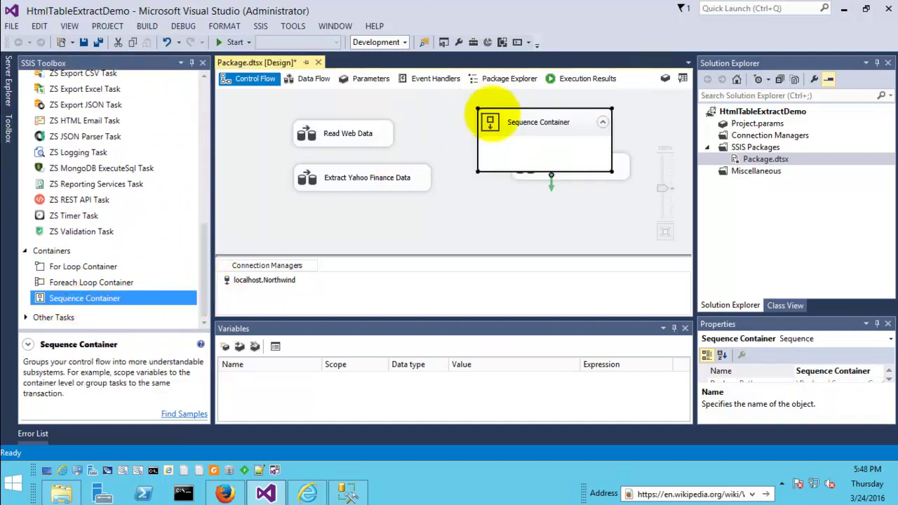
drag(603, 163, 570, 150)
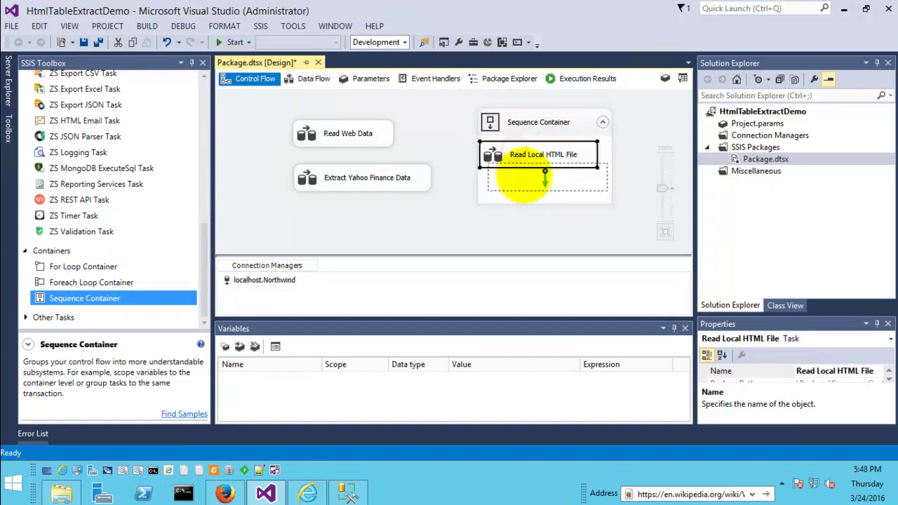
drag(523, 179, 530, 183)
Step: Add a ZS Download File Task inside the Sequence Container, above Read Local HTML File, and space the two tasks apart
drag(204, 251, 201, 203)
click(53, 157)
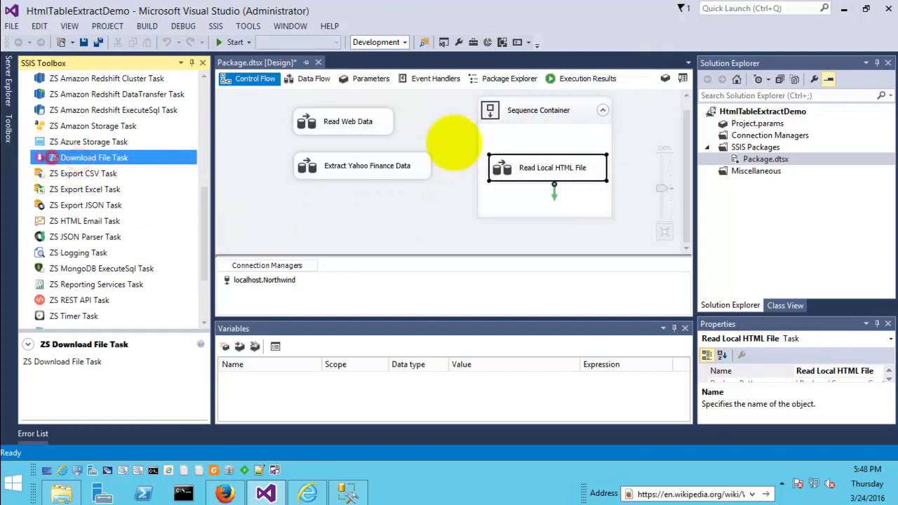
click(495, 130)
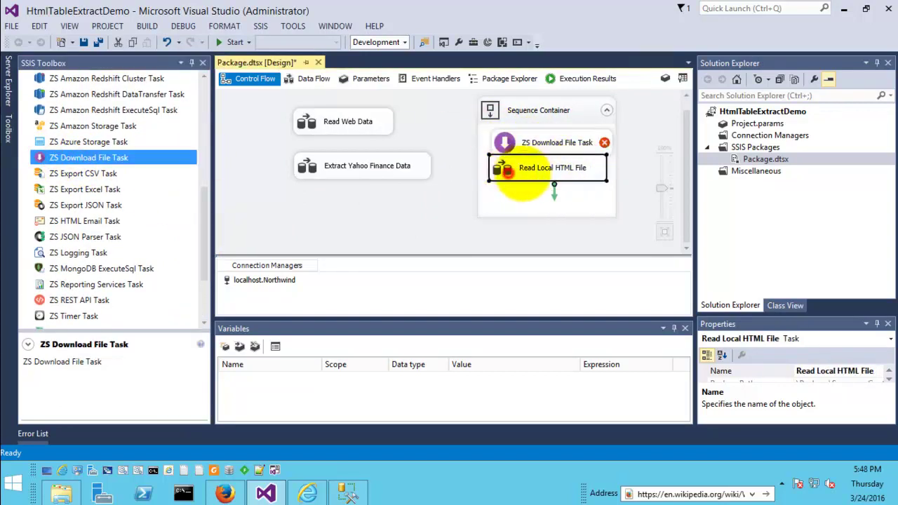
drag(527, 197, 527, 199)
Step: Rename the download task as Download Secure File and connect it to Read Local HTML File
click(561, 128)
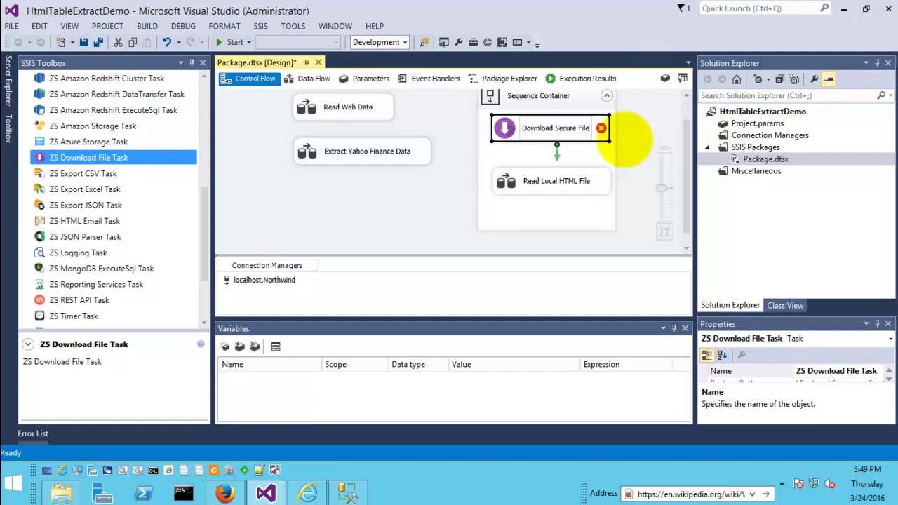
click(564, 131)
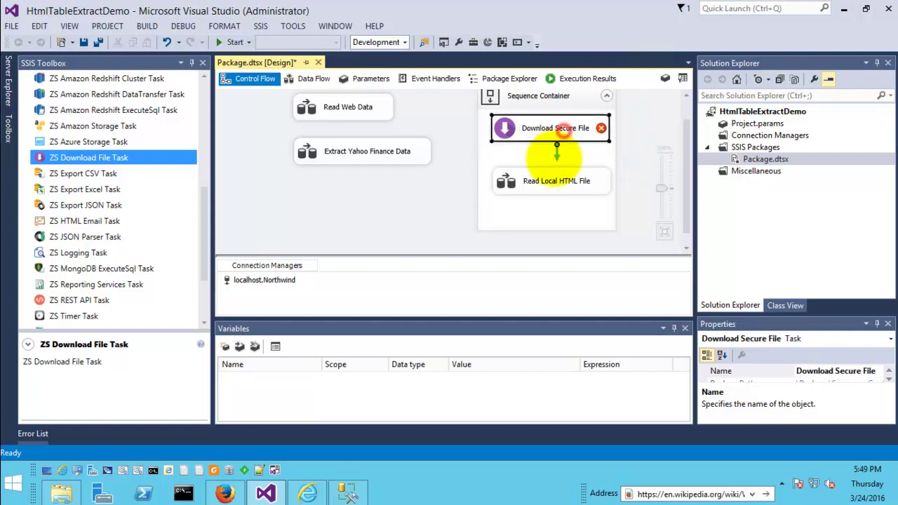
drag(557, 150, 556, 175)
Step: Change the download task's name to Download Secure HTML File
click(584, 129)
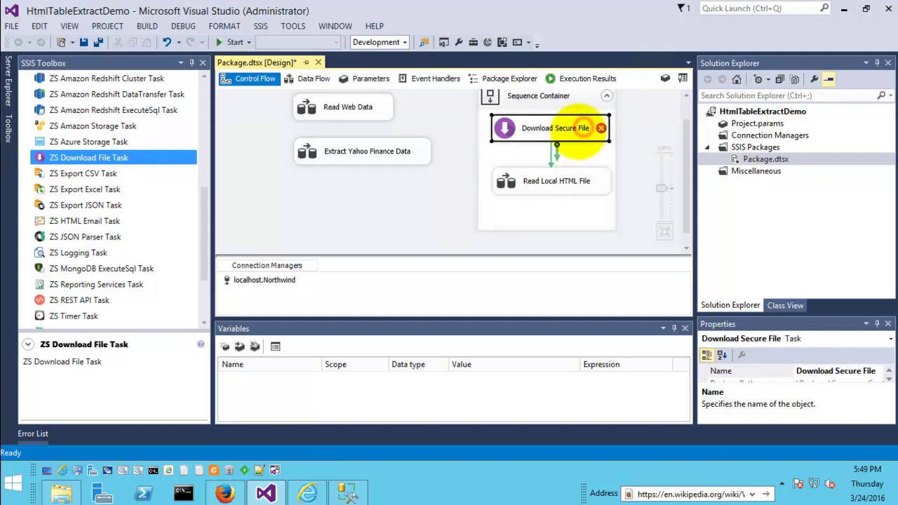
click(578, 129)
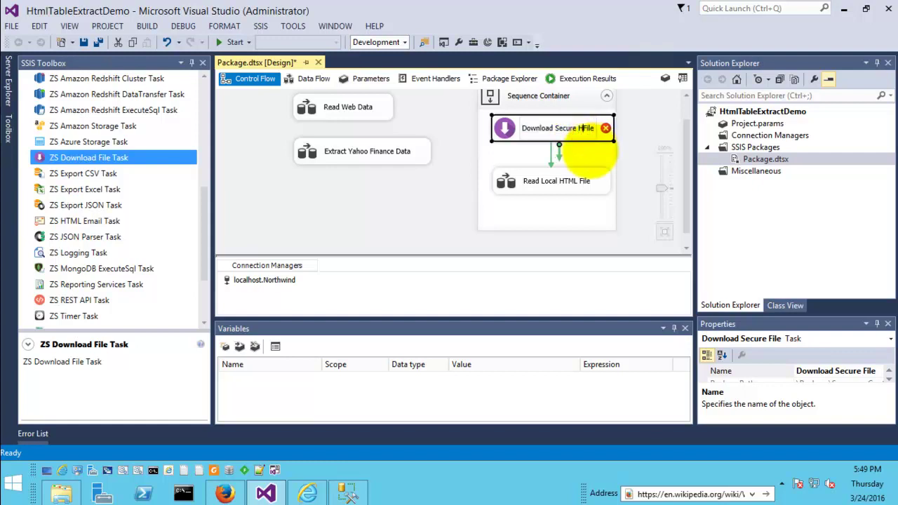
click(642, 147)
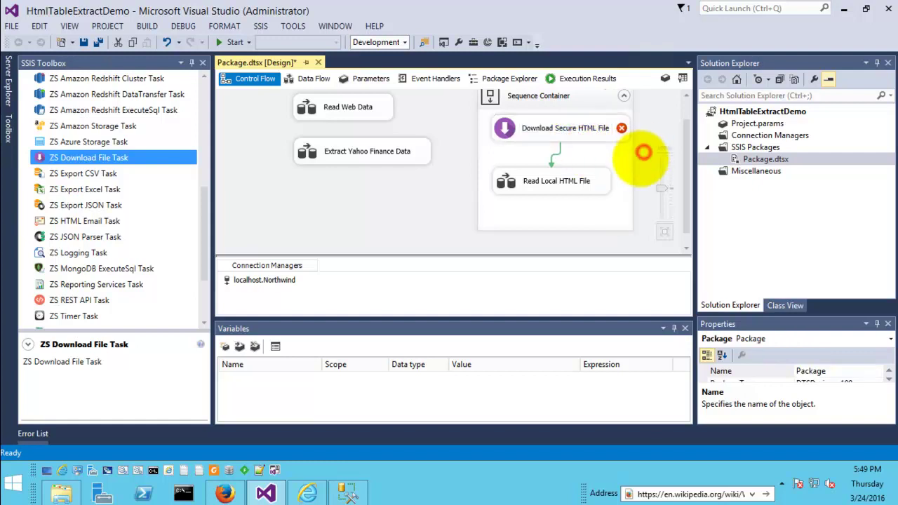
double_click(518, 129)
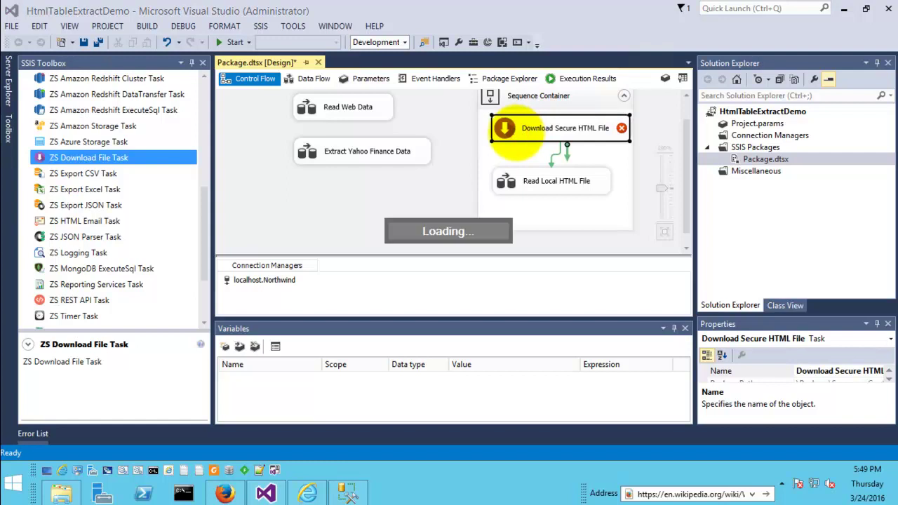
click(487, 174)
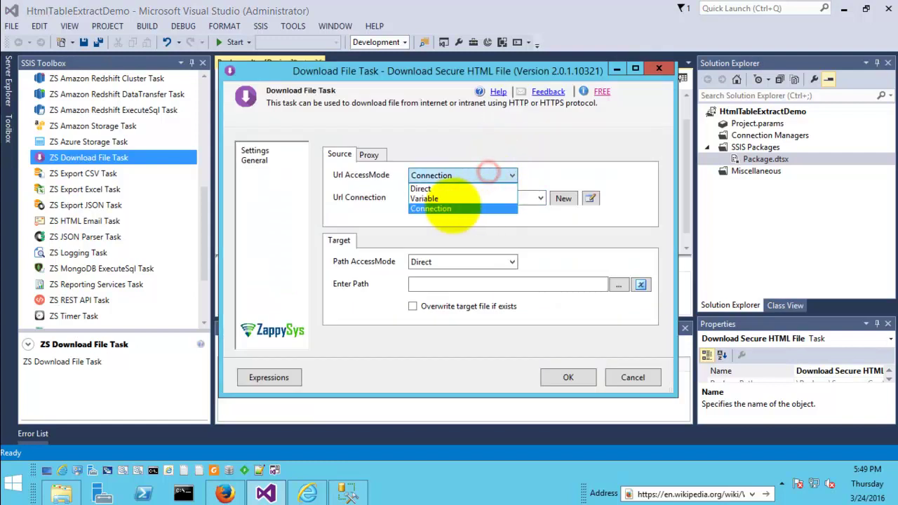
click(445, 189)
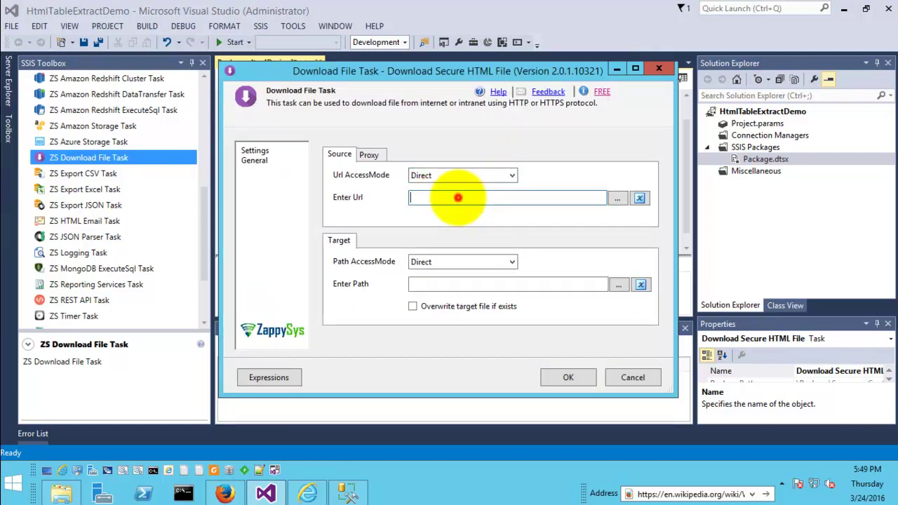
click(458, 198)
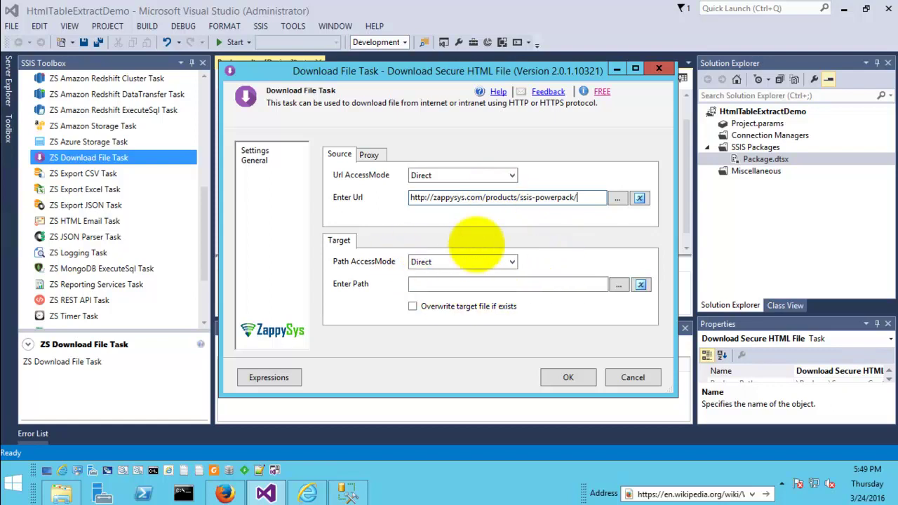
double_click(590, 198)
key(ctrl+c)
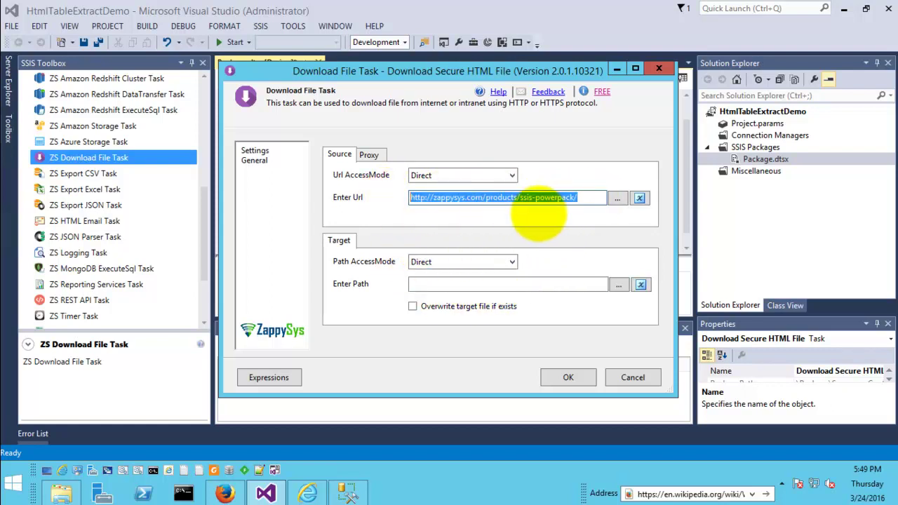
click(499, 175)
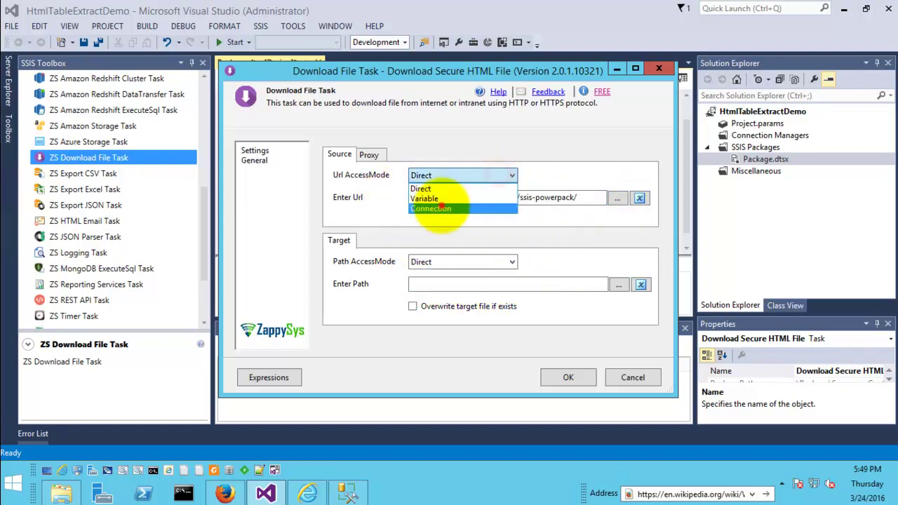
click(440, 205)
click(563, 197)
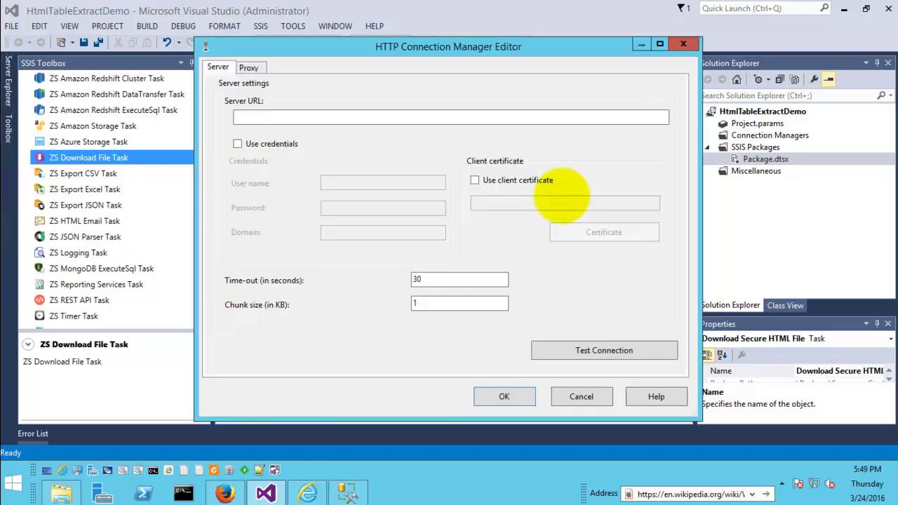
click(311, 117)
key(ctrl+v)
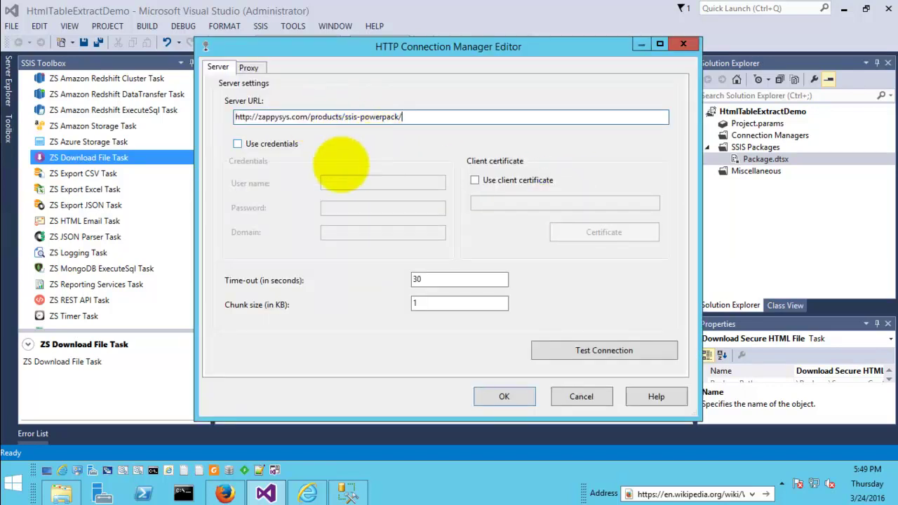
Step: Enable credentials on the HTTP connection with user name user1 and the account password, test the connection, and accept it
click(261, 144)
click(344, 185)
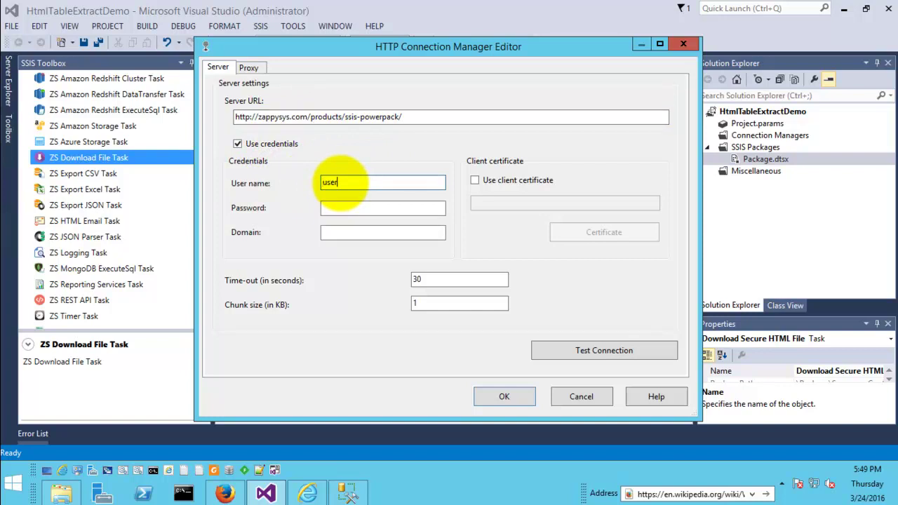
click(352, 210)
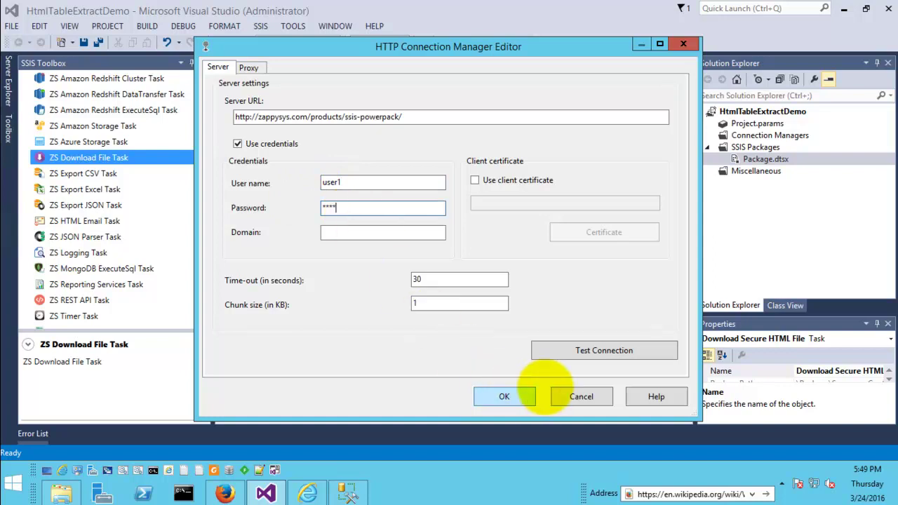
click(568, 350)
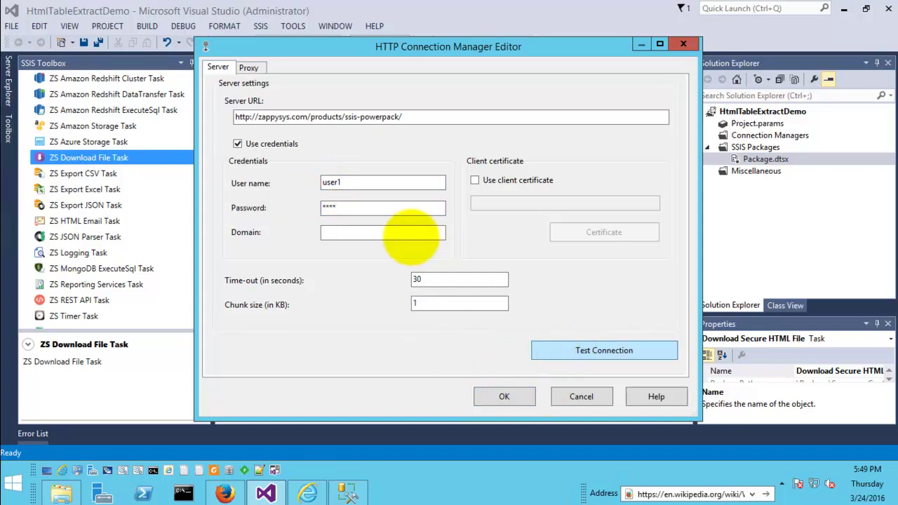
click(634, 256)
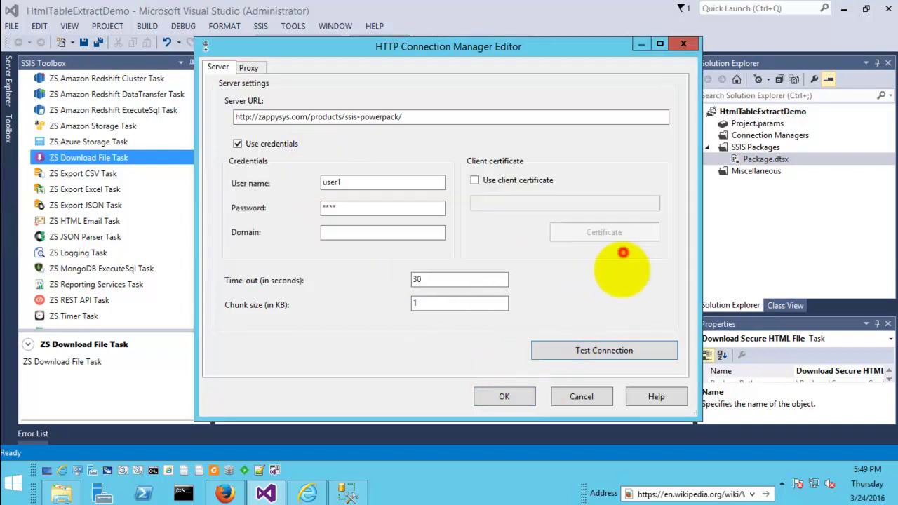
click(505, 397)
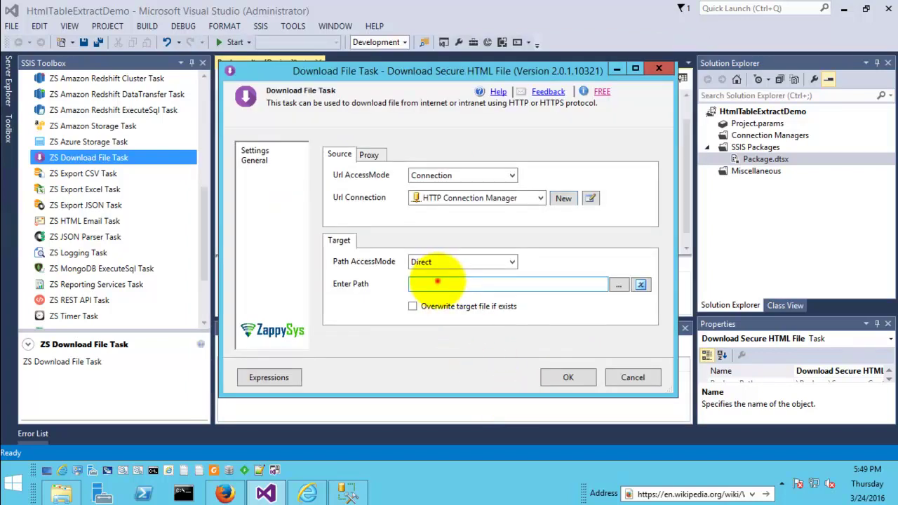
Step: Set the download target path to c:\ssis\product.htm, allow overwriting an existing file, and accept the task settings
click(446, 284)
text(c)
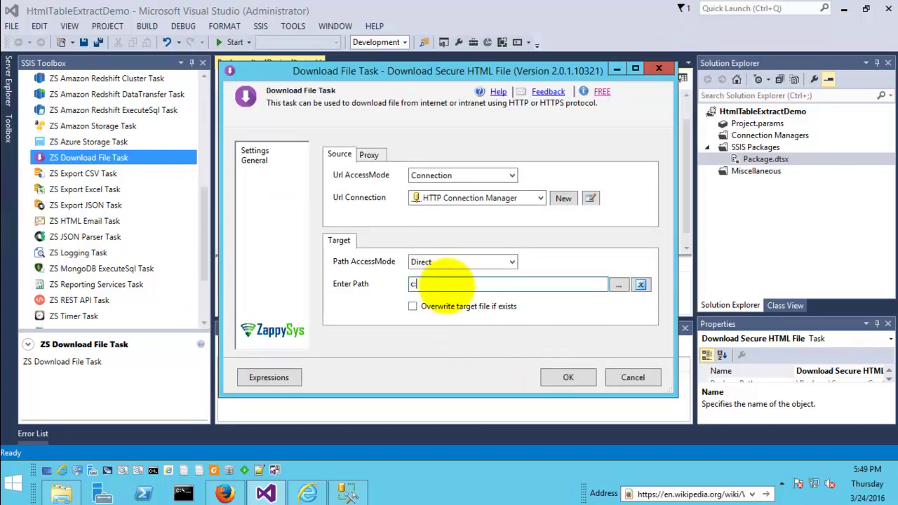
text(:\ssis\)
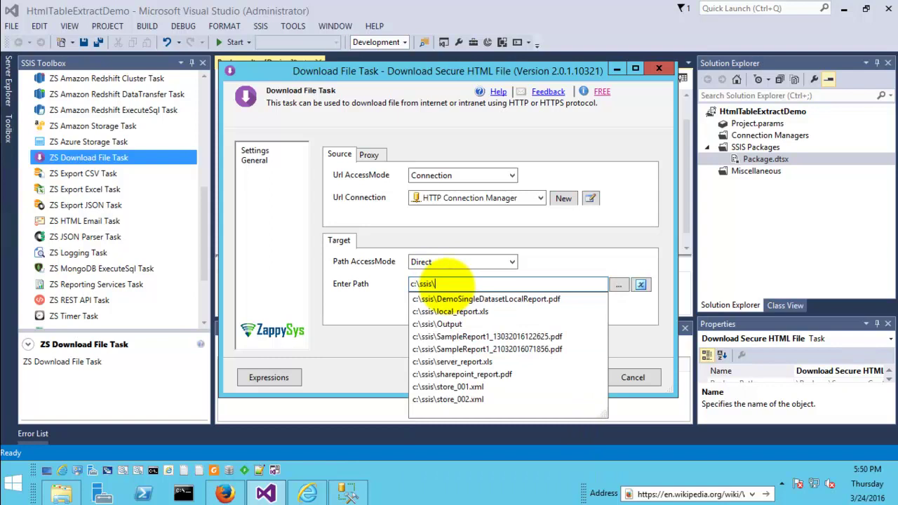
key(Escape)
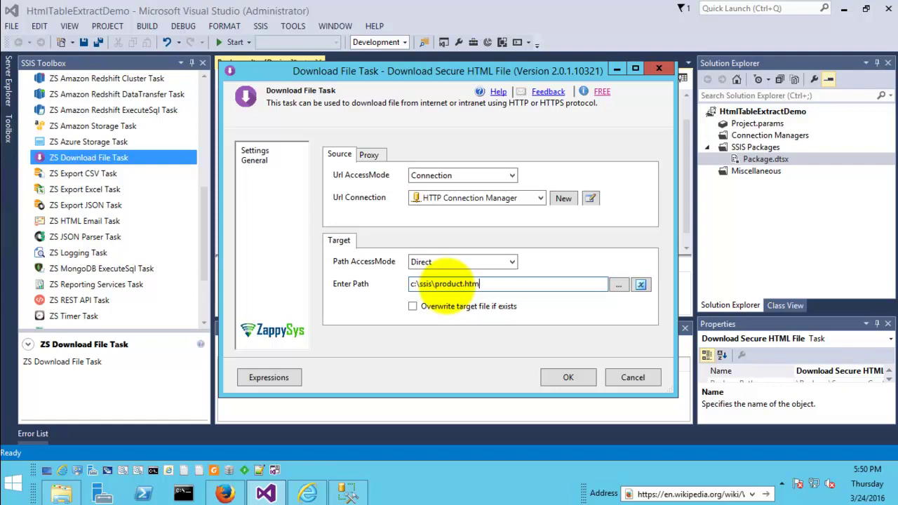
click(413, 306)
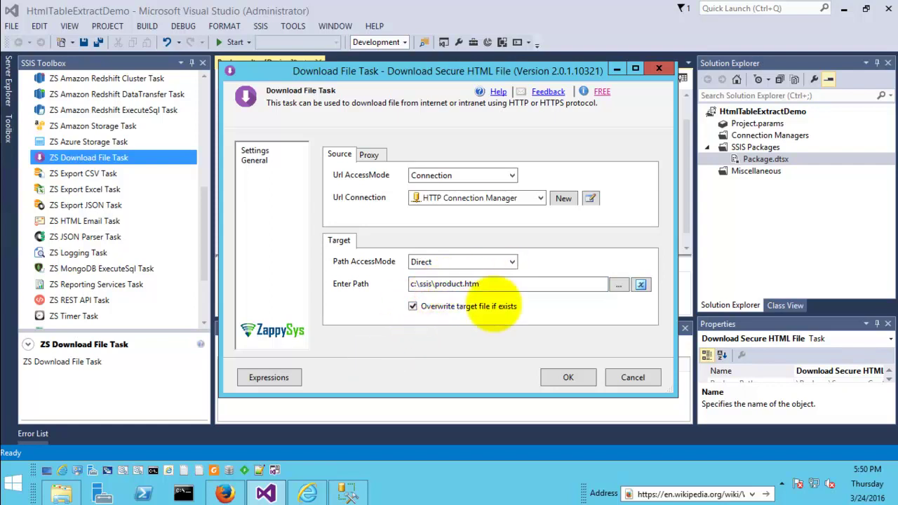
click(558, 379)
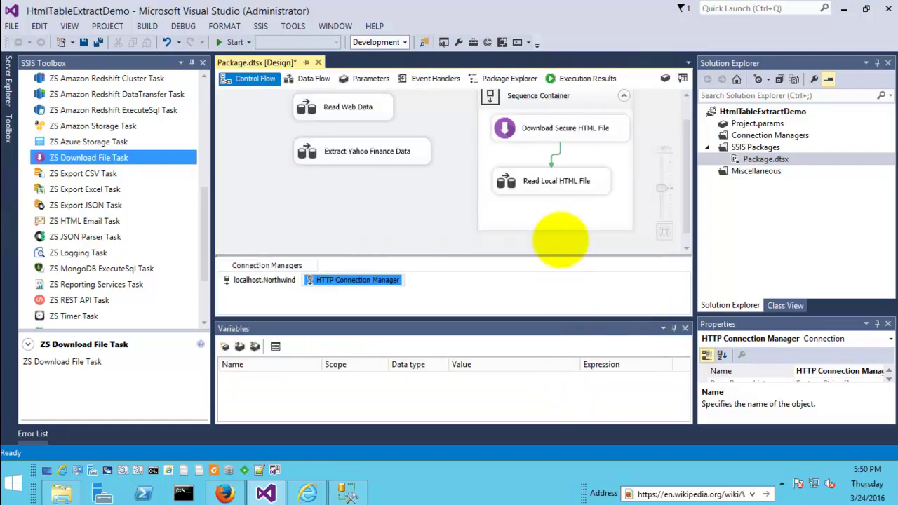
Step: Execute only the Download Secure HTML File task, and stop debugging once it has run
click(566, 181)
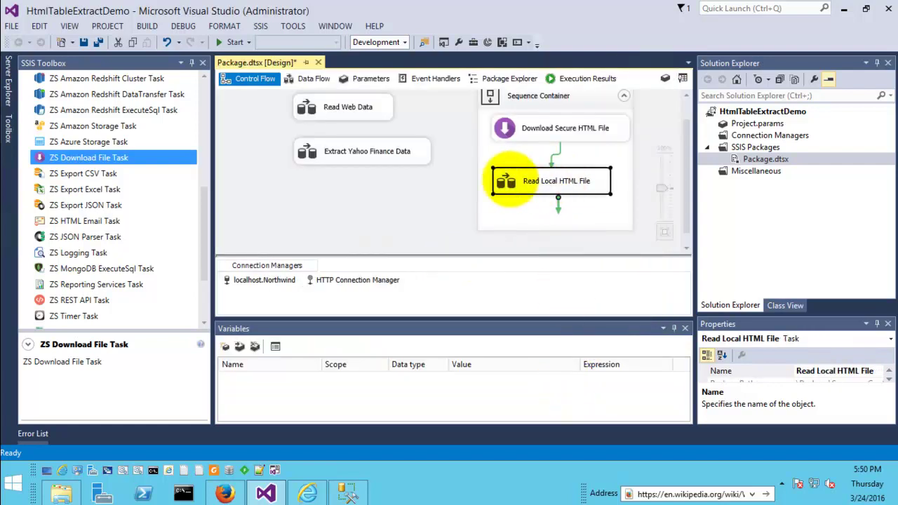
right_click(529, 128)
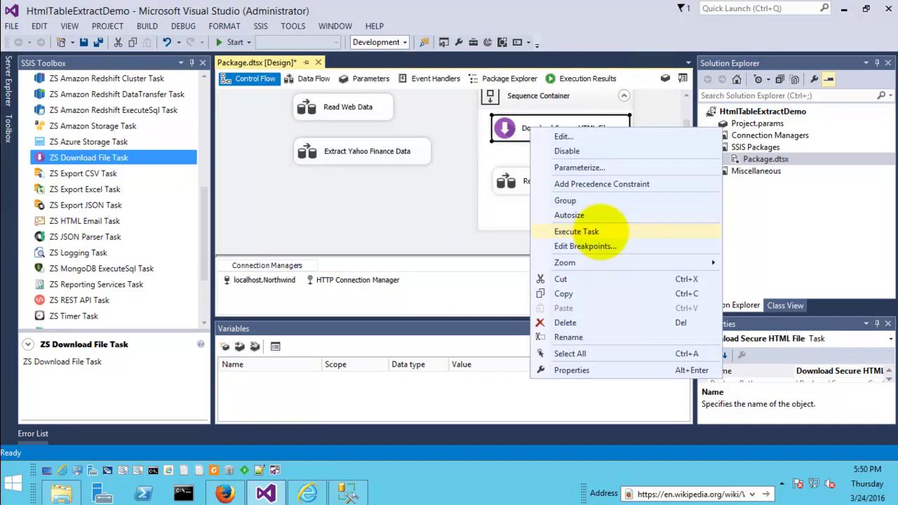
click(598, 232)
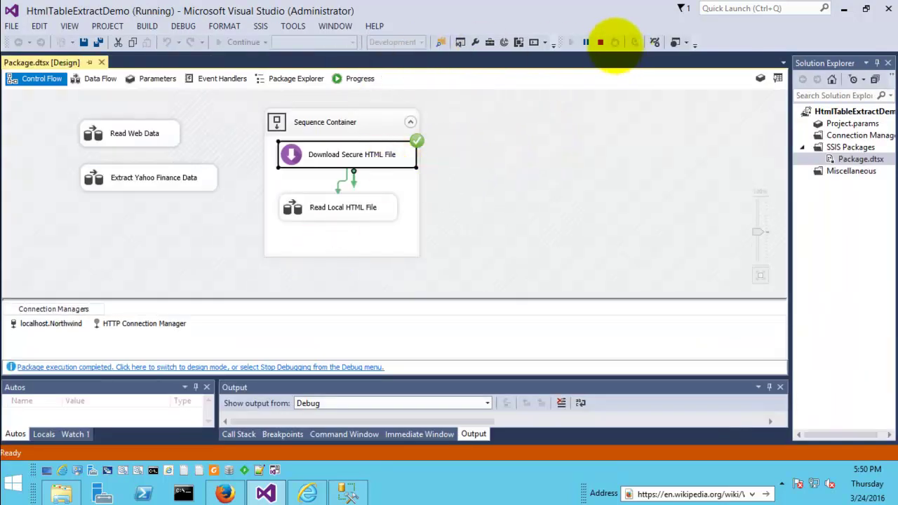
click(600, 42)
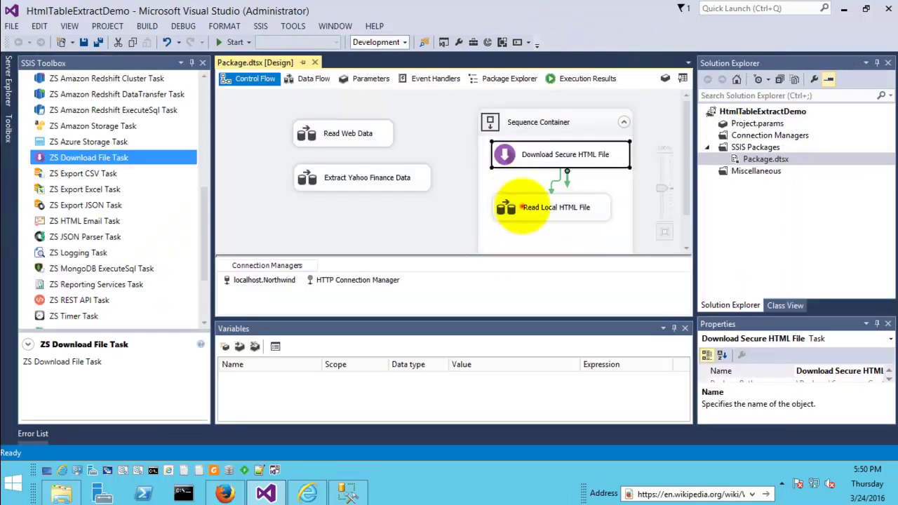
Step: Add a ZS HTML Table Source to the Read Local HTML File data flow and name it Read HTML File
double_click(517, 207)
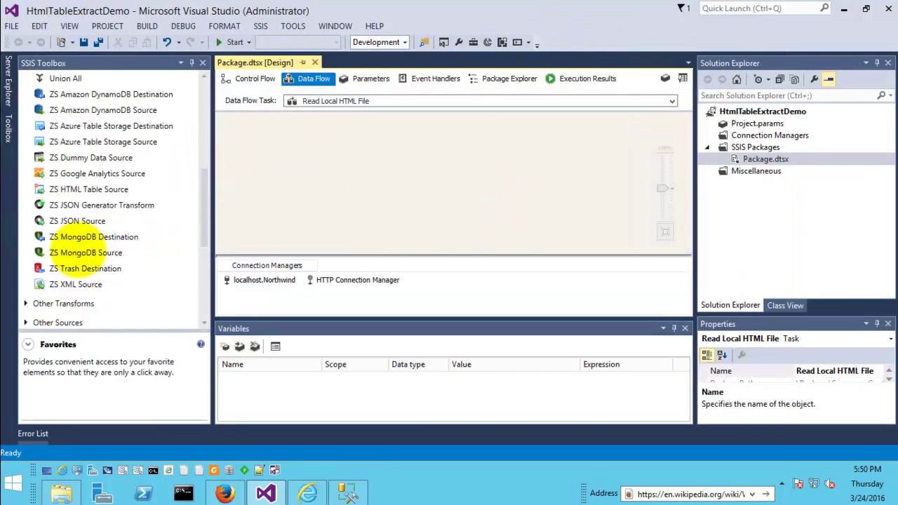
click(52, 187)
drag(51, 186, 344, 145)
click(391, 142)
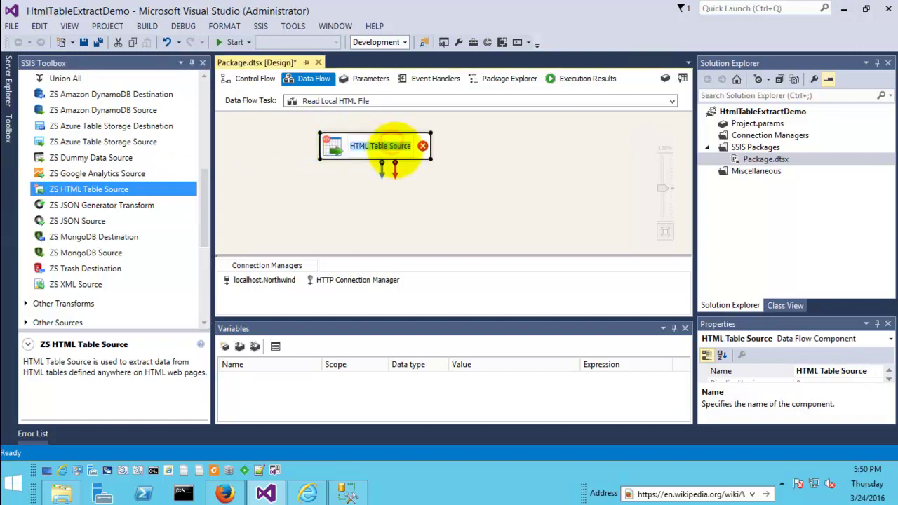
text(Read HTML File)
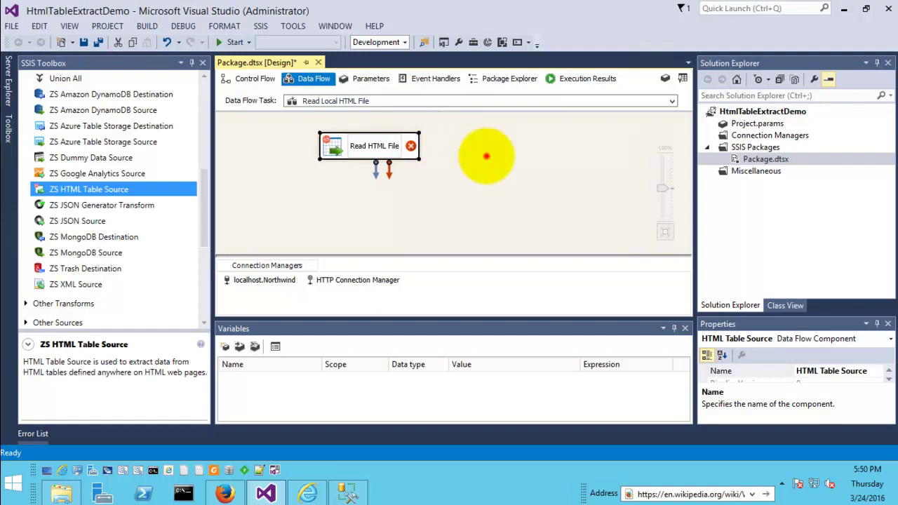
click(484, 156)
Step: Add a ZS Trash Destination below Read HTML File and connect the source's main output to it
click(70, 268)
drag(172, 253, 334, 200)
click(363, 149)
drag(377, 164, 367, 207)
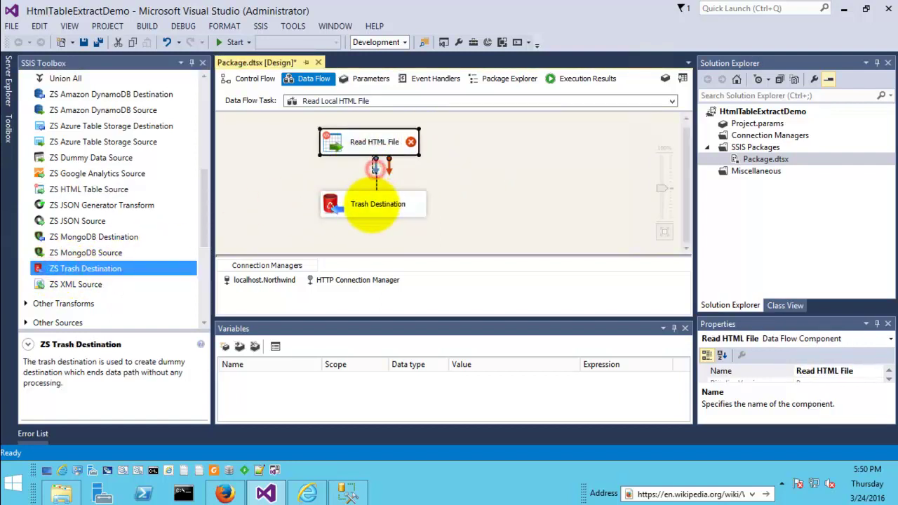
Step: Open the Read HTML File source for editing and set its direct path to c:\ssis\product.htm
double_click(335, 140)
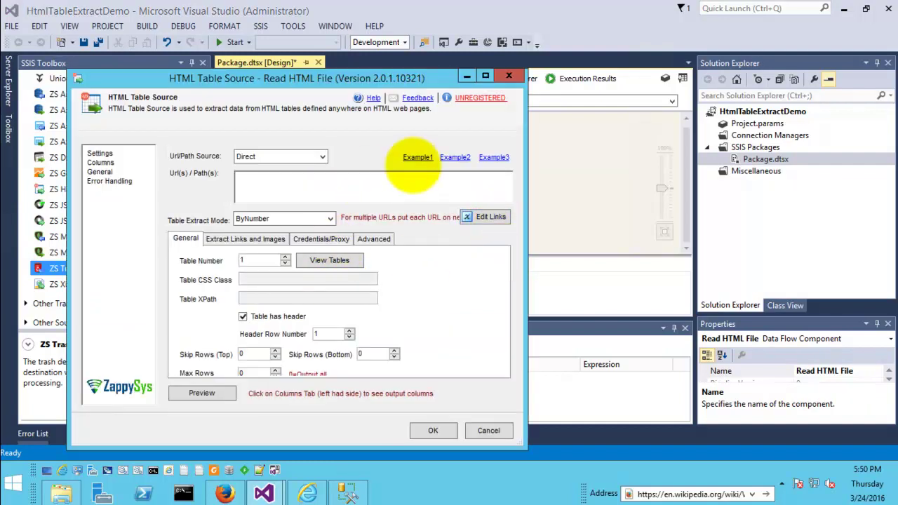
click(418, 181)
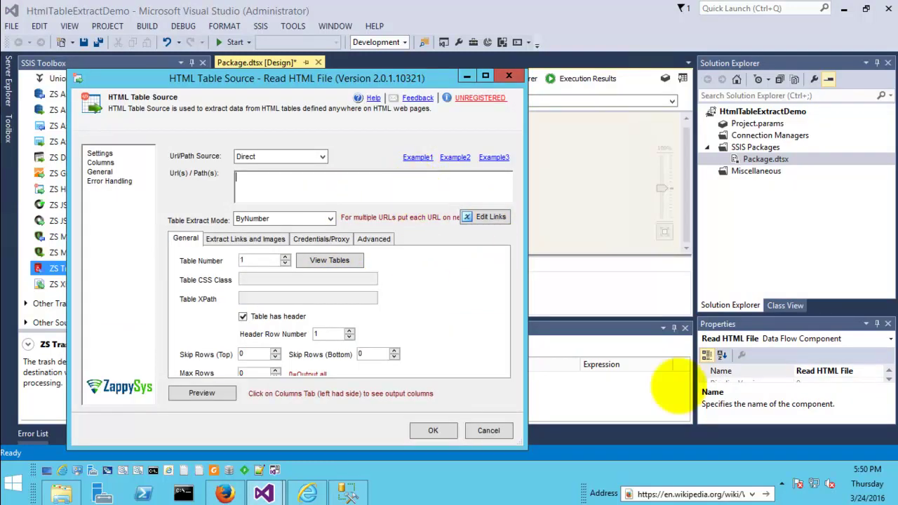
click(730, 494)
text(c)
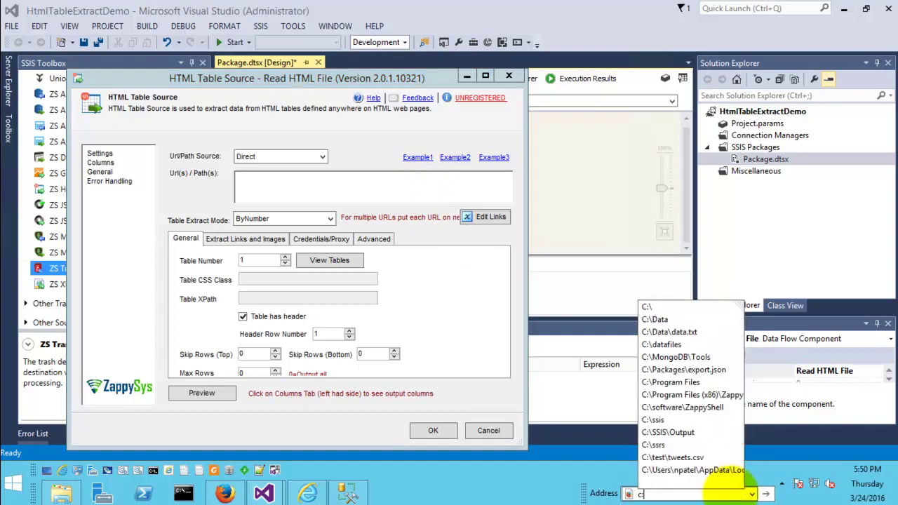
text(:\ssis\pr)
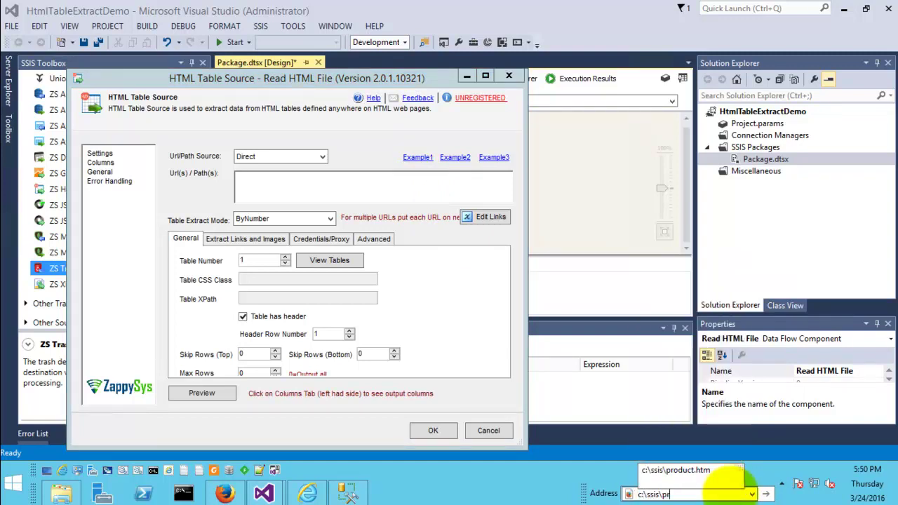
key(Down)
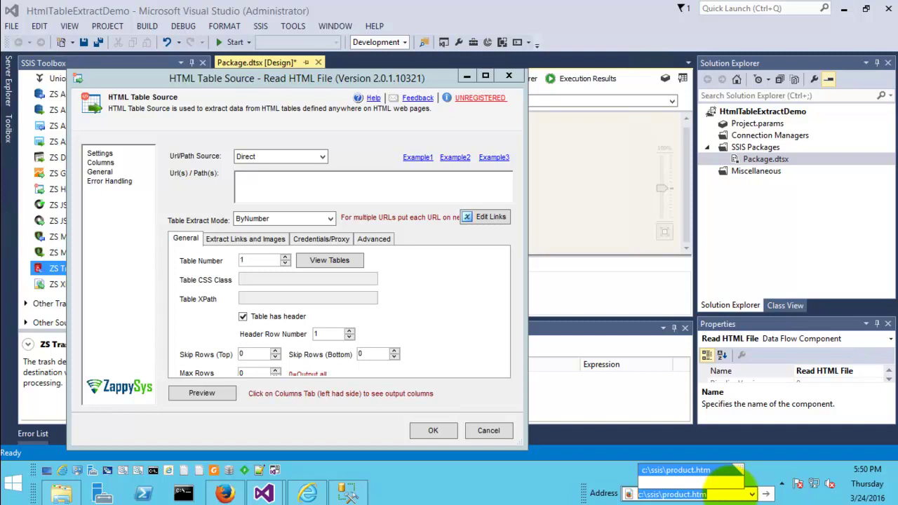
click(300, 176)
text(c:\ssis\product.htm)
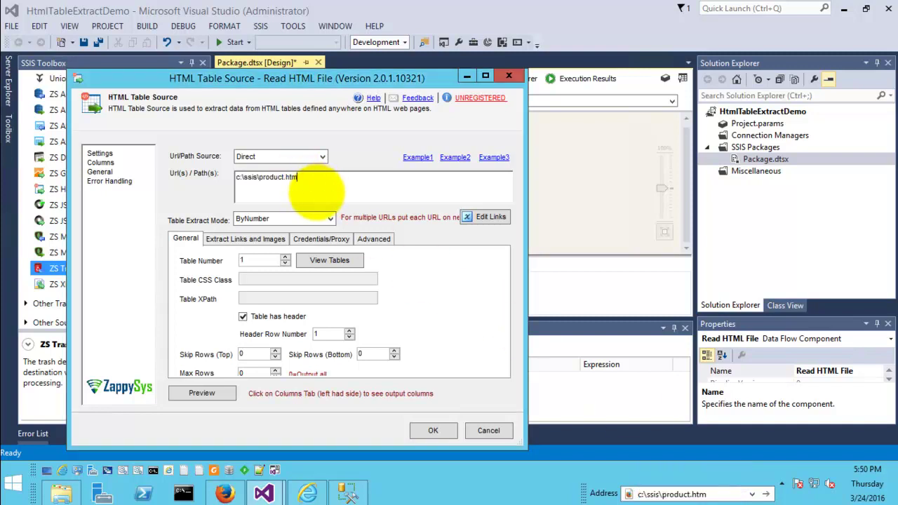
Step: Preview the tables found in the local HTML file and add about:security_devenv.exe to the trusted sites
click(329, 260)
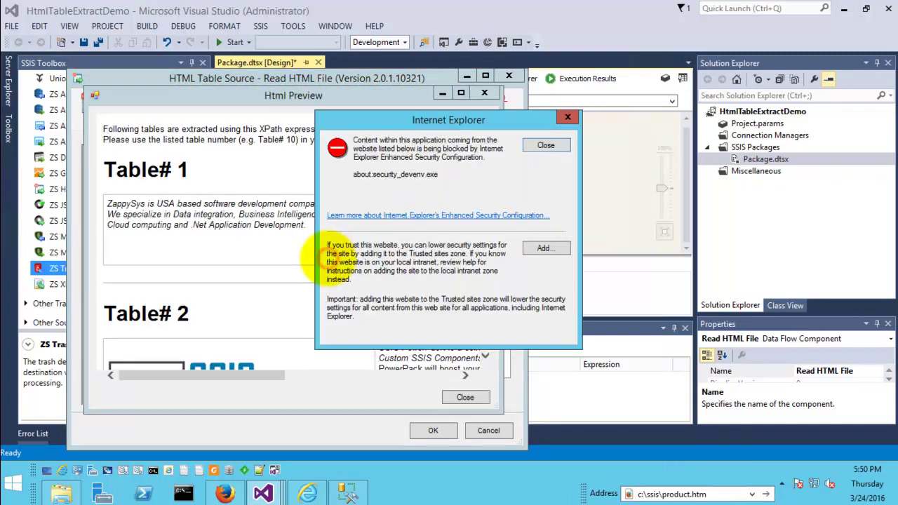
click(543, 248)
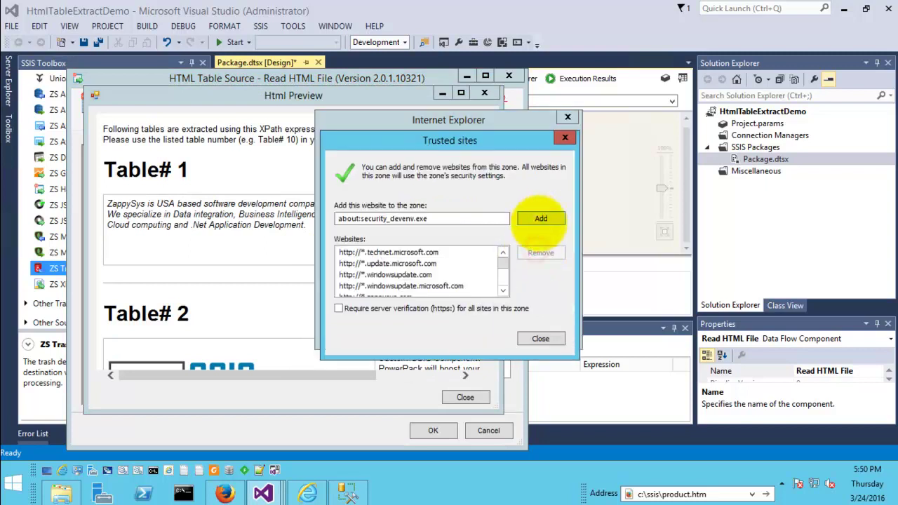
click(541, 219)
click(540, 339)
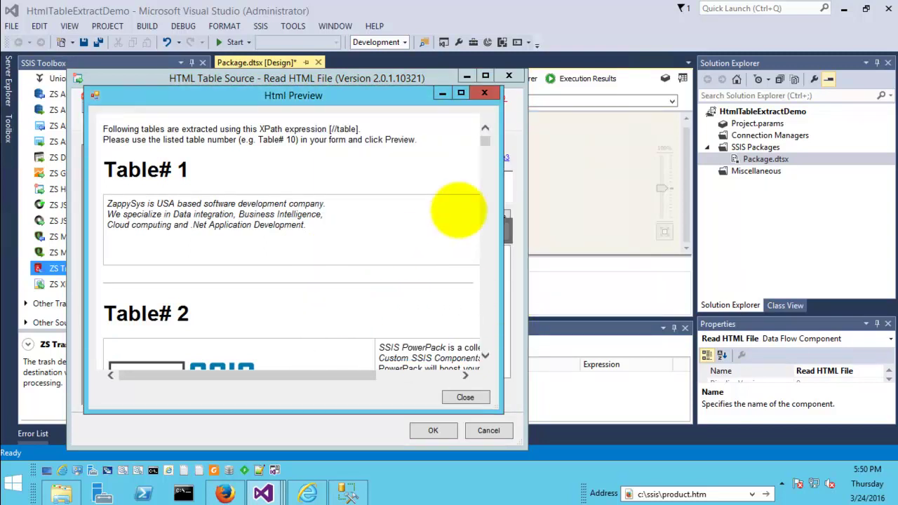
Step: Locate the product features table among the previewed HTML tables and set the source's Table Number to 12
drag(482, 140, 483, 180)
drag(107, 153, 218, 156)
double_click(190, 156)
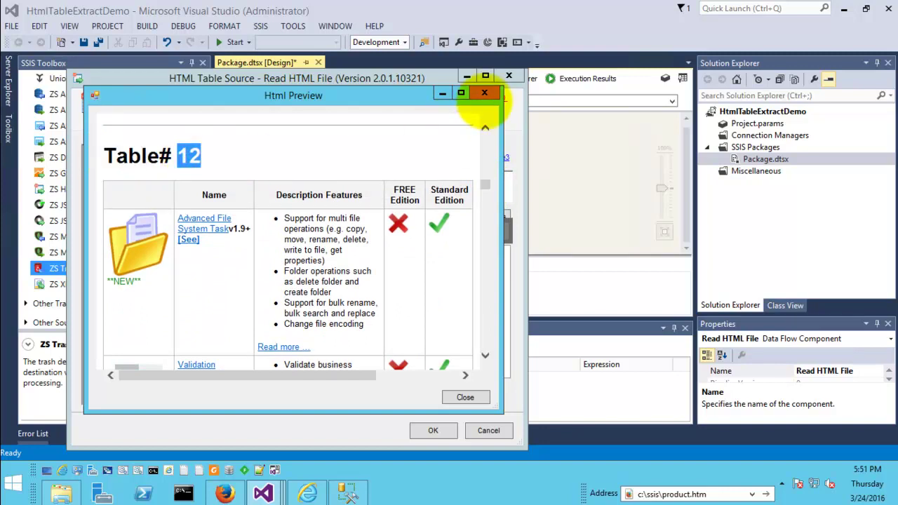
click(484, 92)
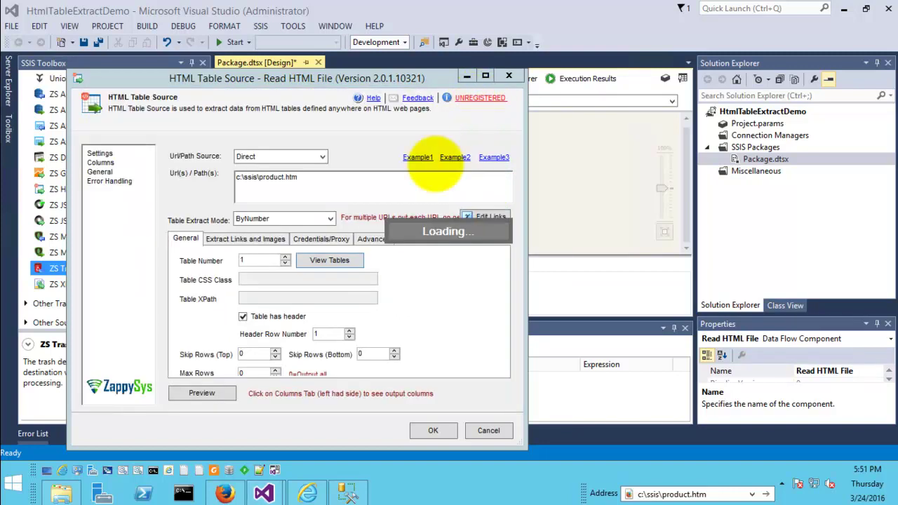
click(259, 260)
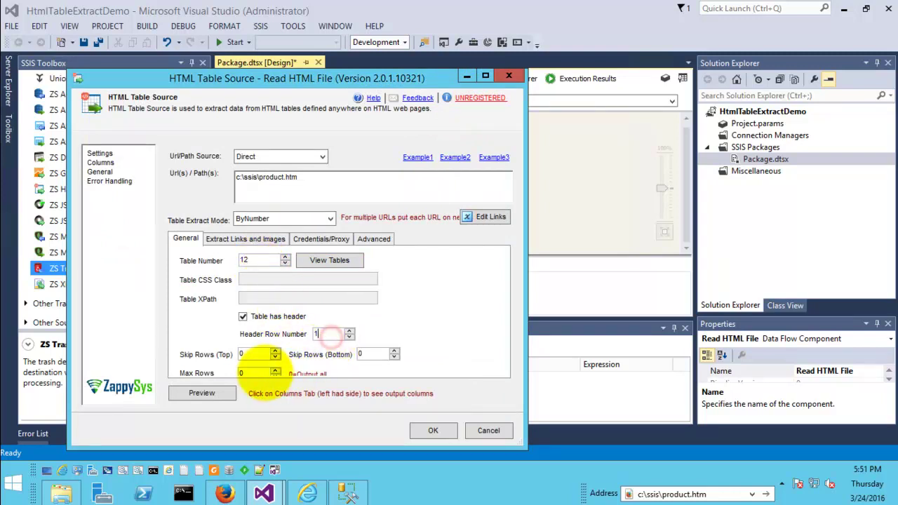
Step: Preview the rows extracted from table 12 and examine the Description Features and edition columns
click(228, 387)
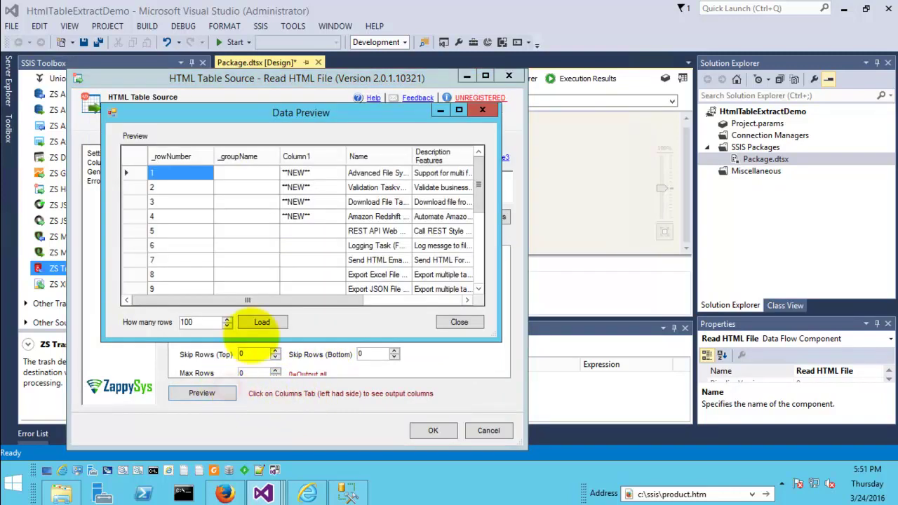
drag(317, 300, 437, 282)
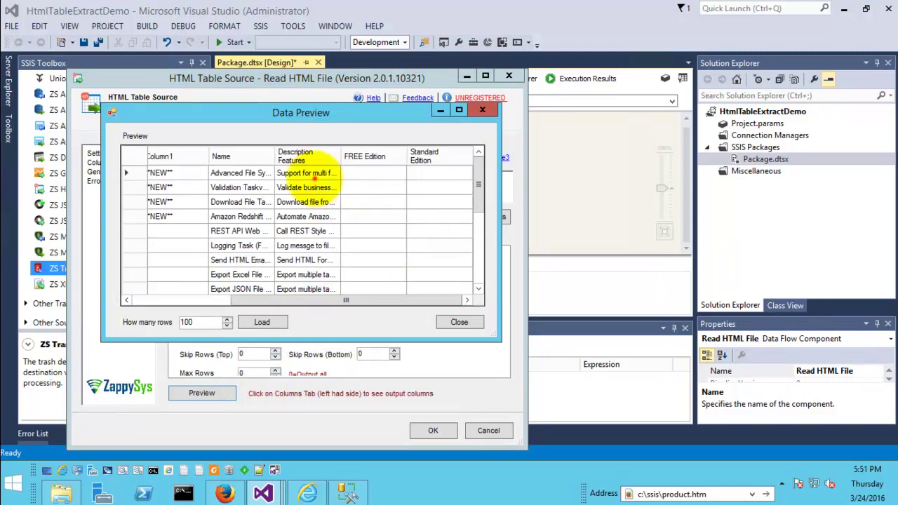
drag(315, 173, 320, 265)
drag(336, 296, 402, 298)
click(459, 322)
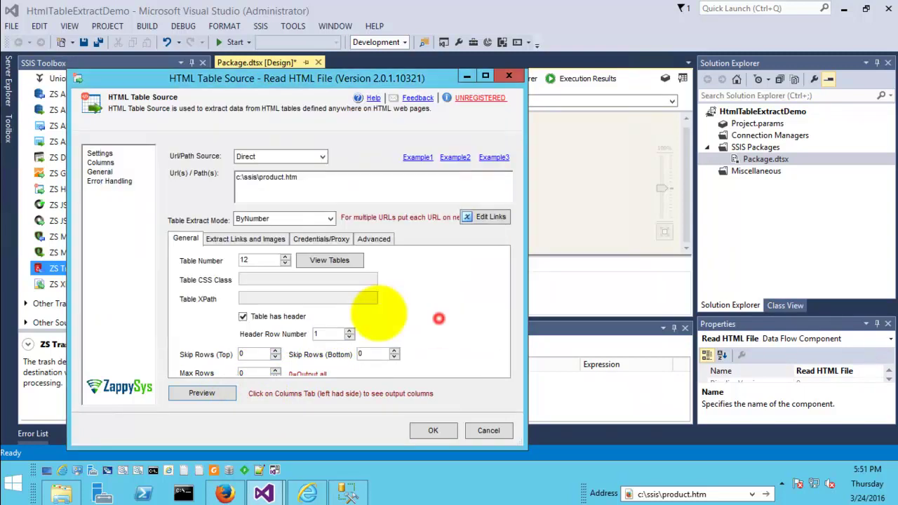
Step: Enable the output of links and images for each column in the Read HTML File source
click(246, 239)
click(243, 260)
click(207, 315)
Step: Preview the extracted link and image columns, widening Column1_Images to read its URLs, and accept the source settings
click(184, 395)
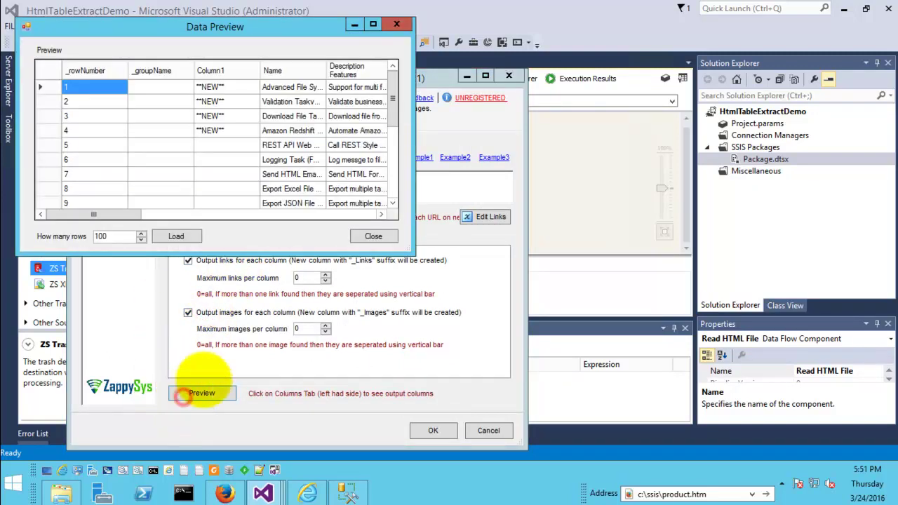
drag(81, 216, 206, 214)
click(224, 87)
drag(255, 70, 386, 70)
drag(214, 214, 233, 214)
double_click(279, 70)
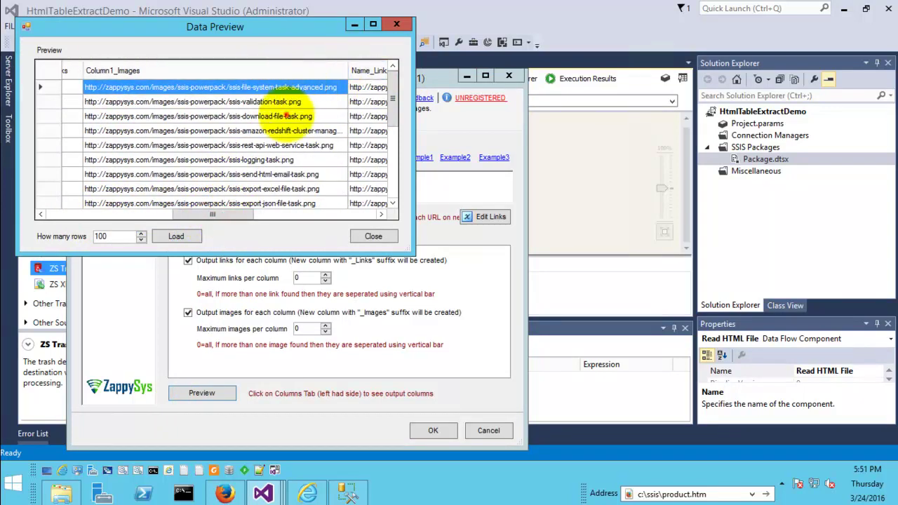
click(280, 116)
click(373, 236)
click(433, 430)
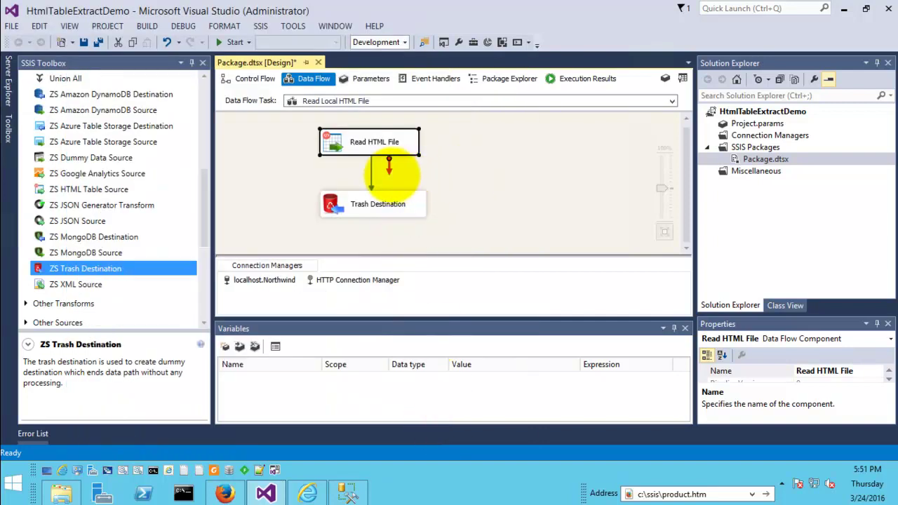
Step: Return to the package's control flow and save the package
right_click(442, 173)
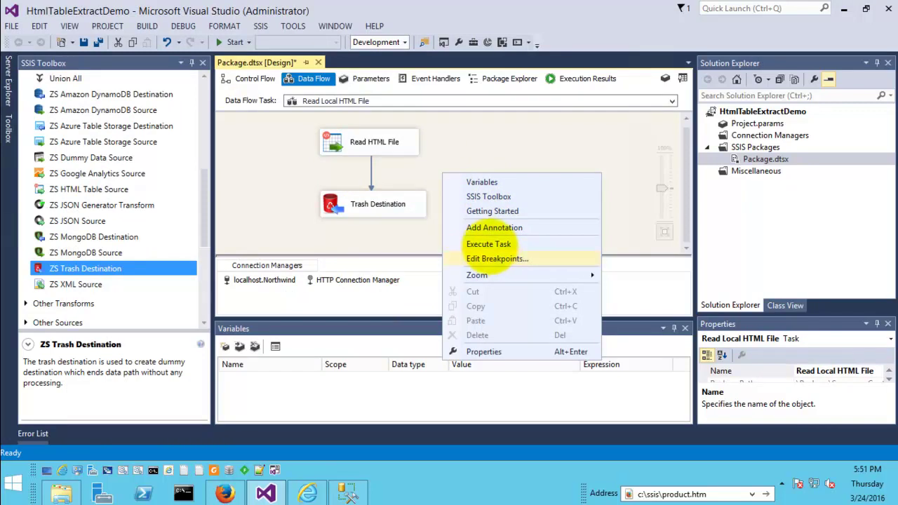
click(239, 78)
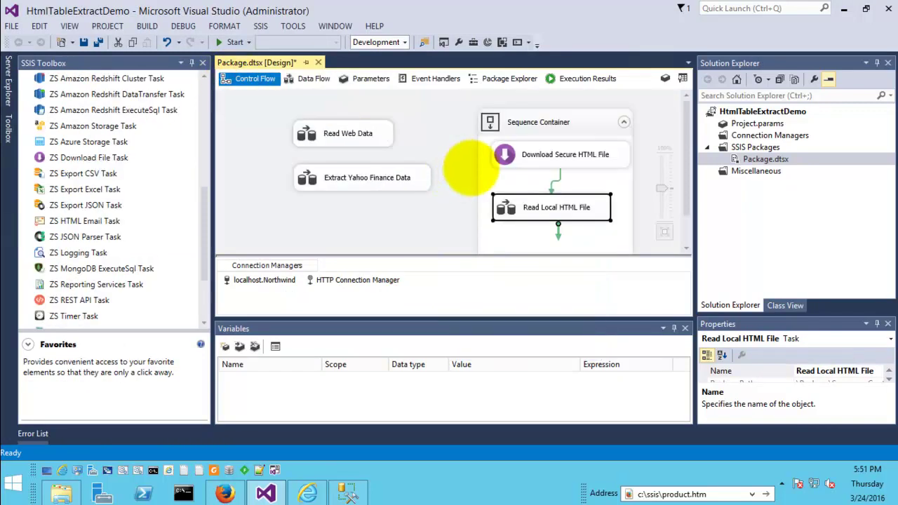
click(84, 42)
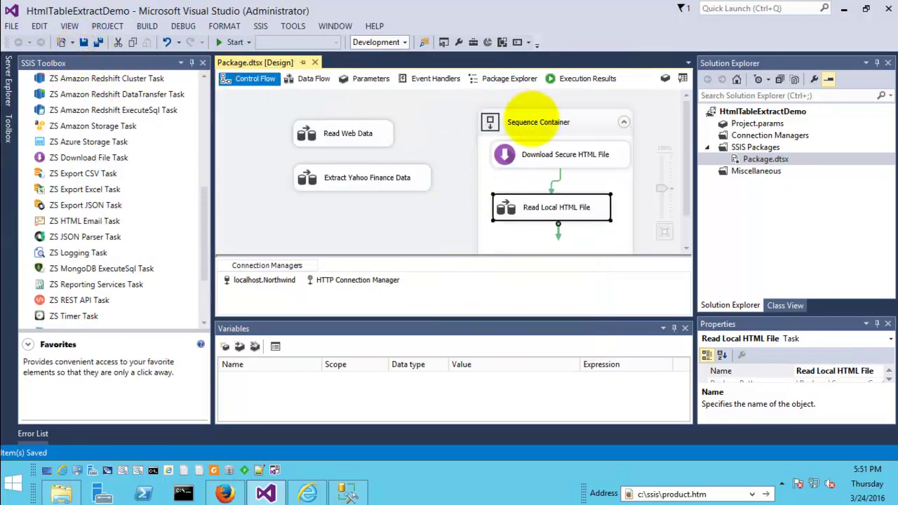
Step: Execute the Sequence Container and open the Read Local HTML File data flow to check its run
right_click(526, 119)
click(595, 254)
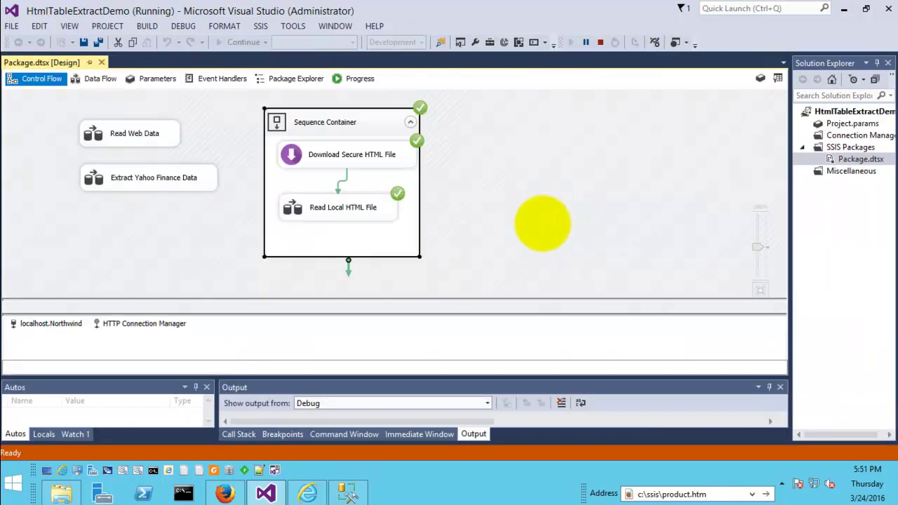
double_click(321, 209)
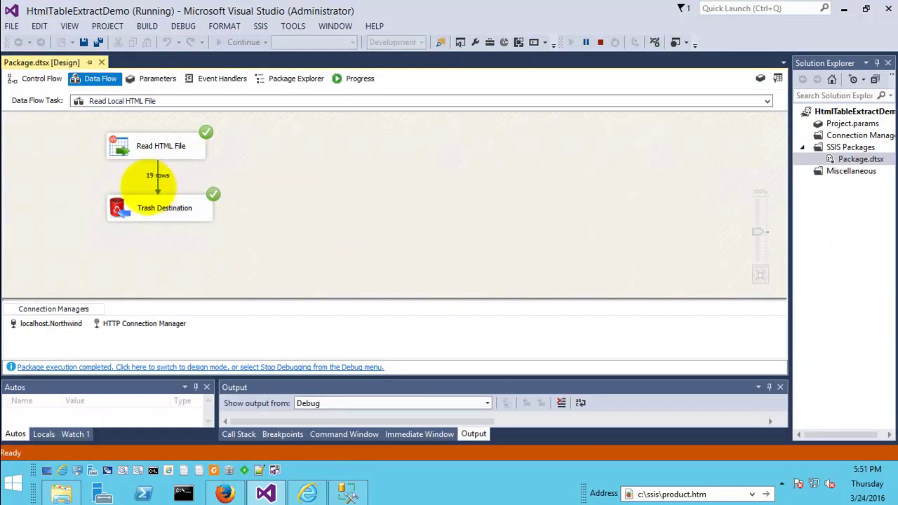